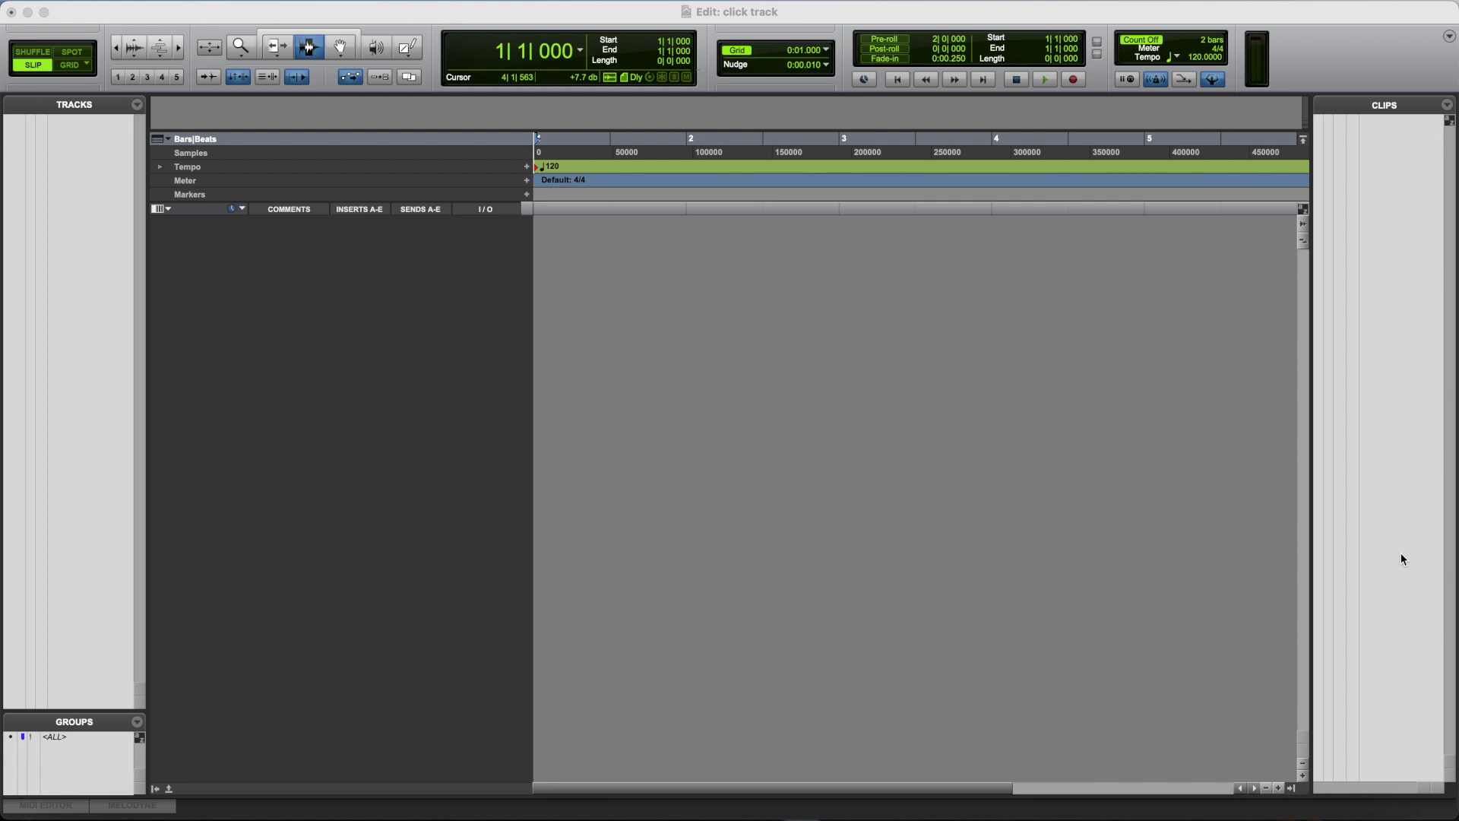
# - Create the Click 1 click track from the Track menu
pyautogui.moveTo(356, 3)
pyautogui.click(233, 9)
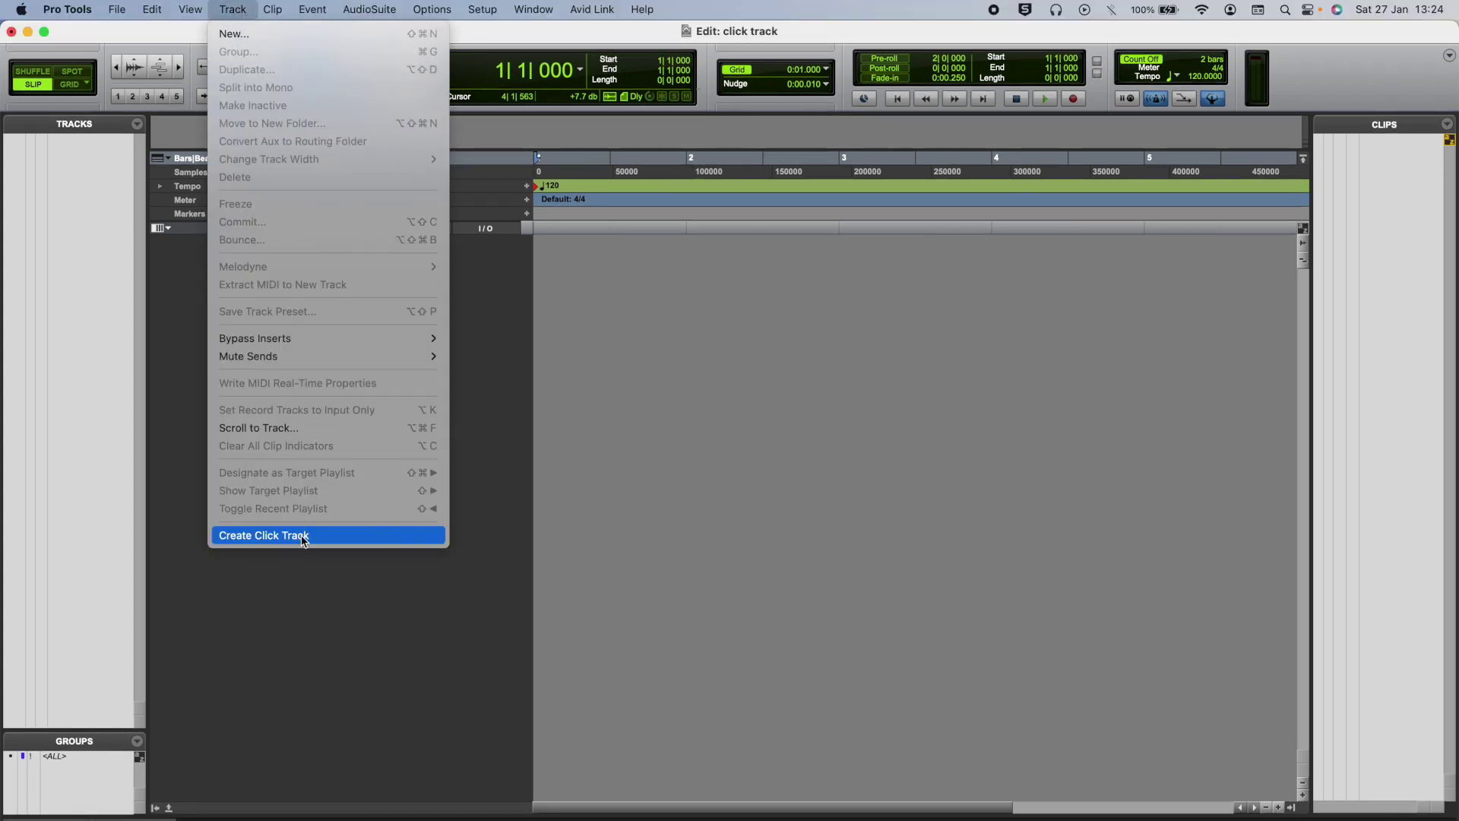
pyautogui.click(233, 539)
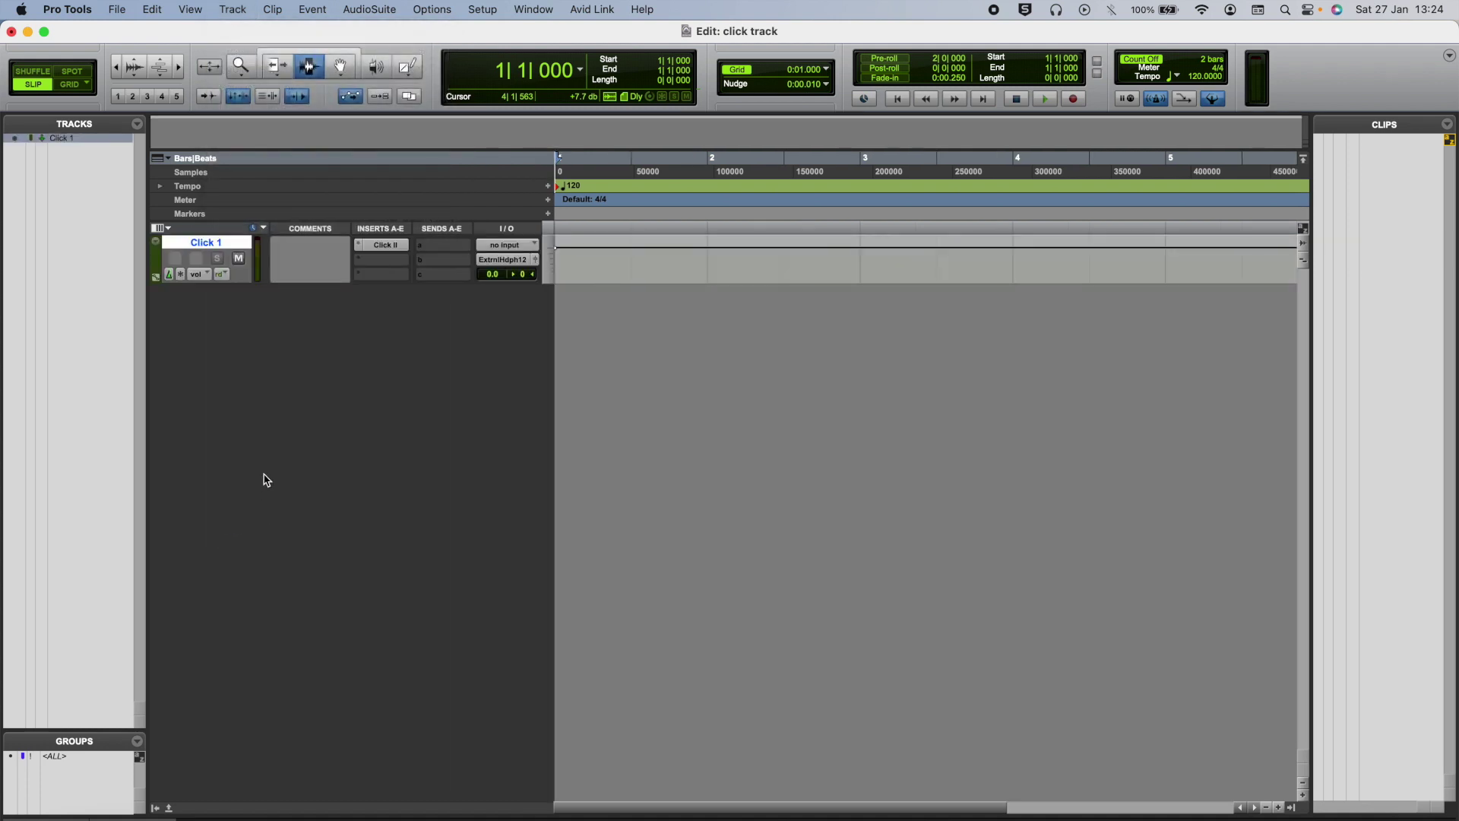
# - Add a new Aux Input track (Aux 1) and bring up its insert instrument plug-ins
pyautogui.click(242, 10)
pyautogui.click(243, 35)
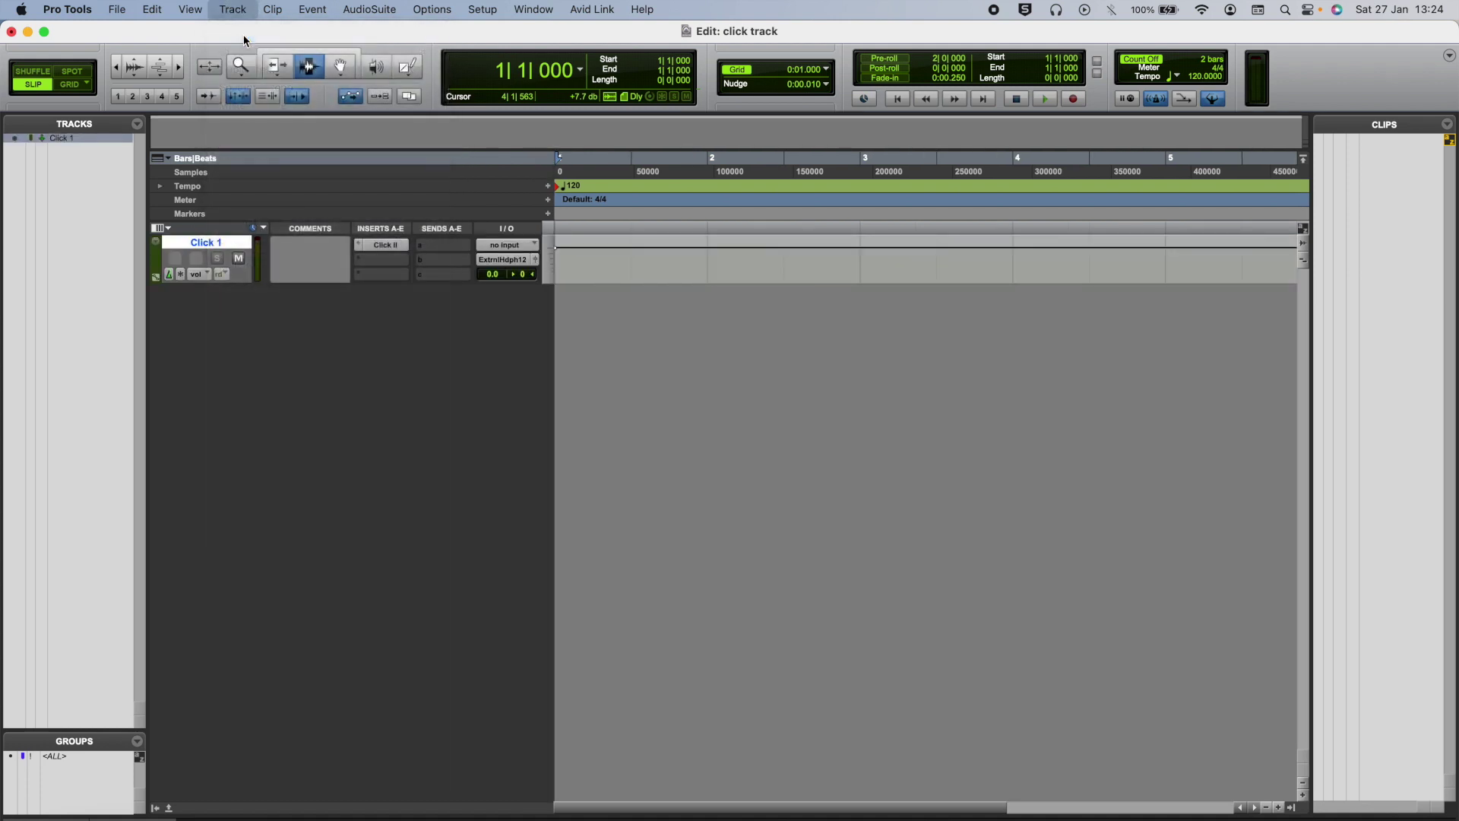
pyautogui.click(649, 307)
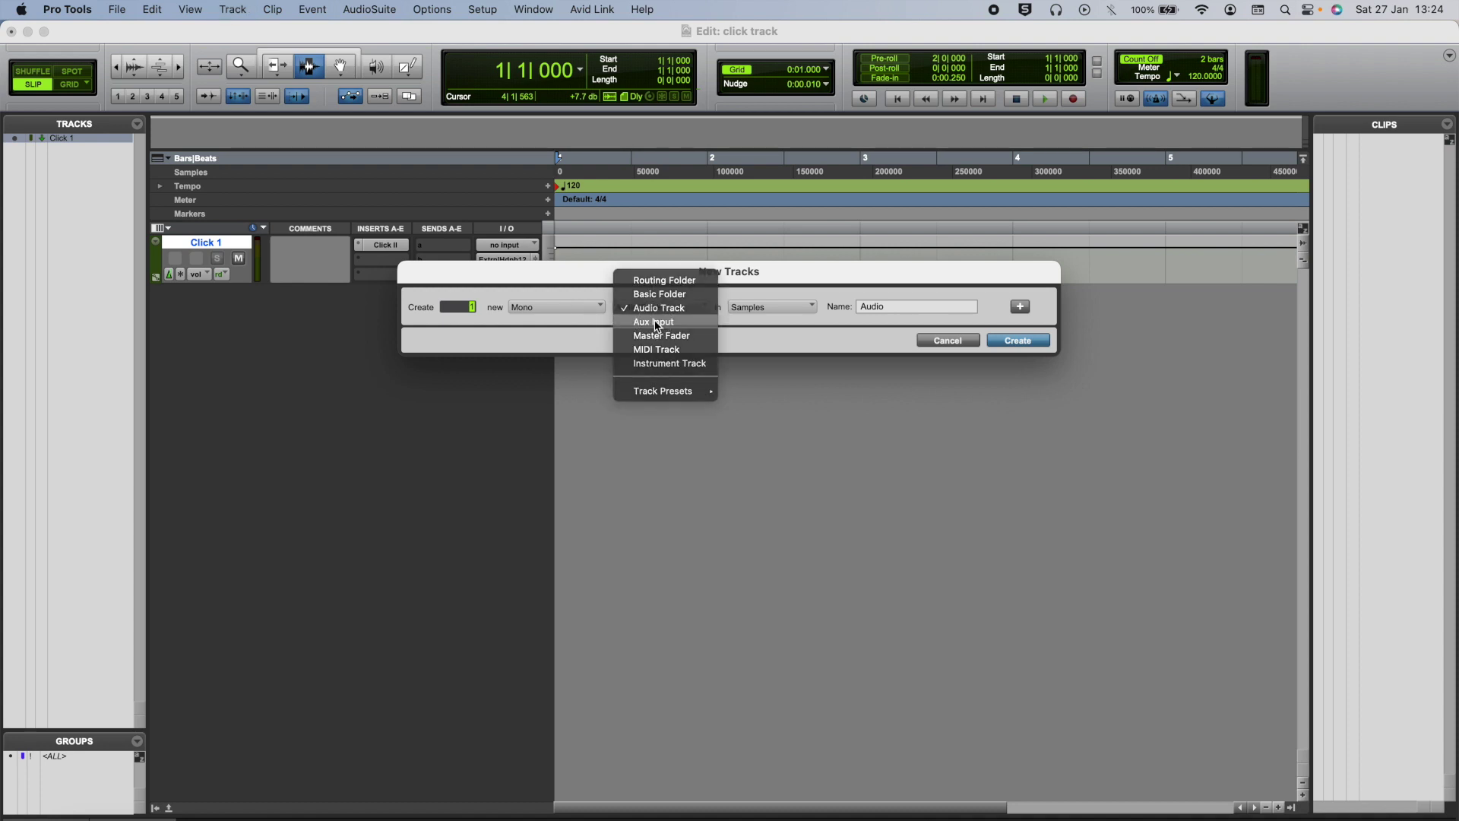
pyautogui.click(653, 322)
pyautogui.click(1023, 342)
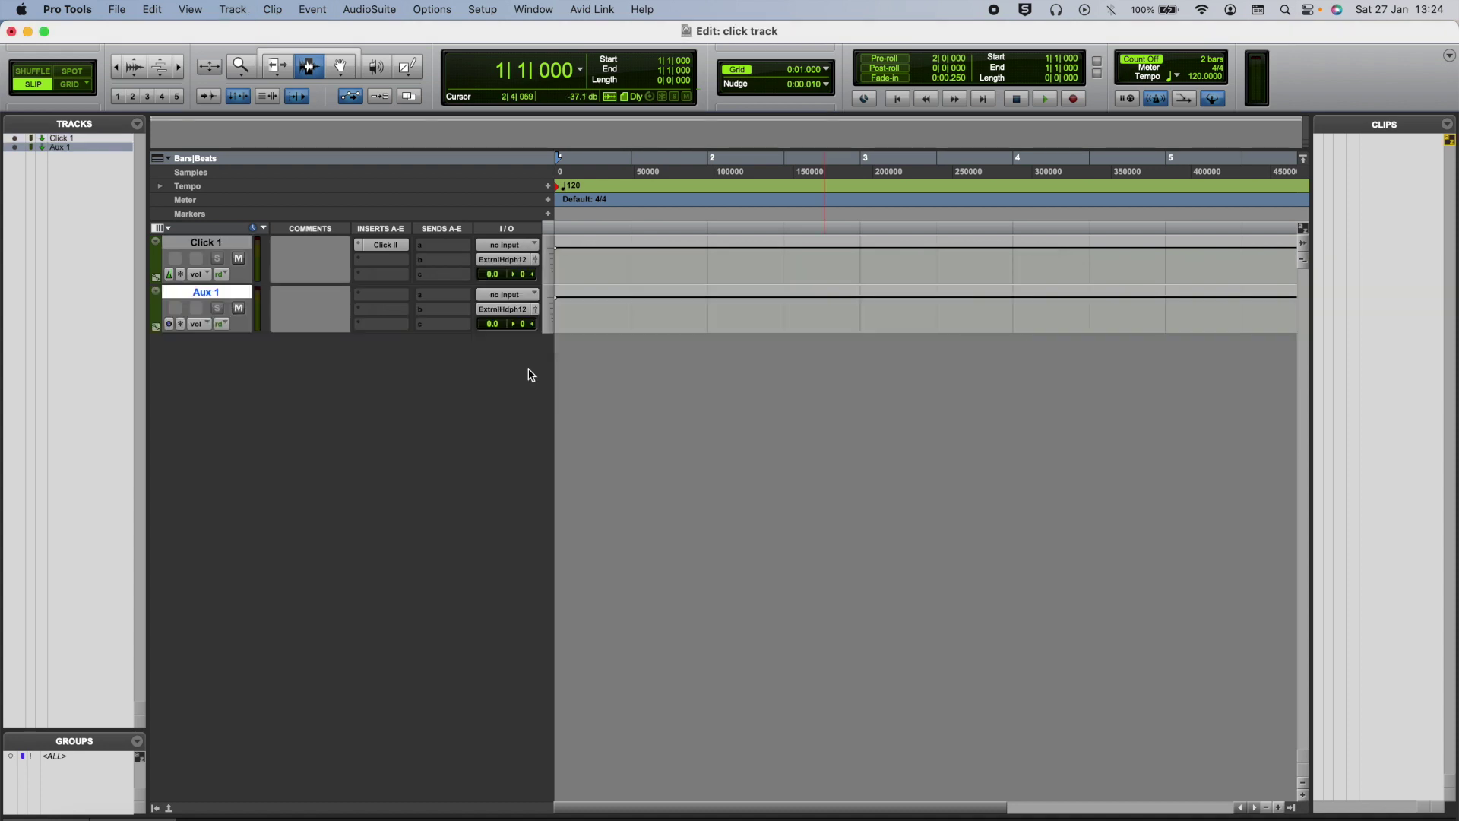
pyautogui.click(391, 298)
pyautogui.moveTo(394, 301)
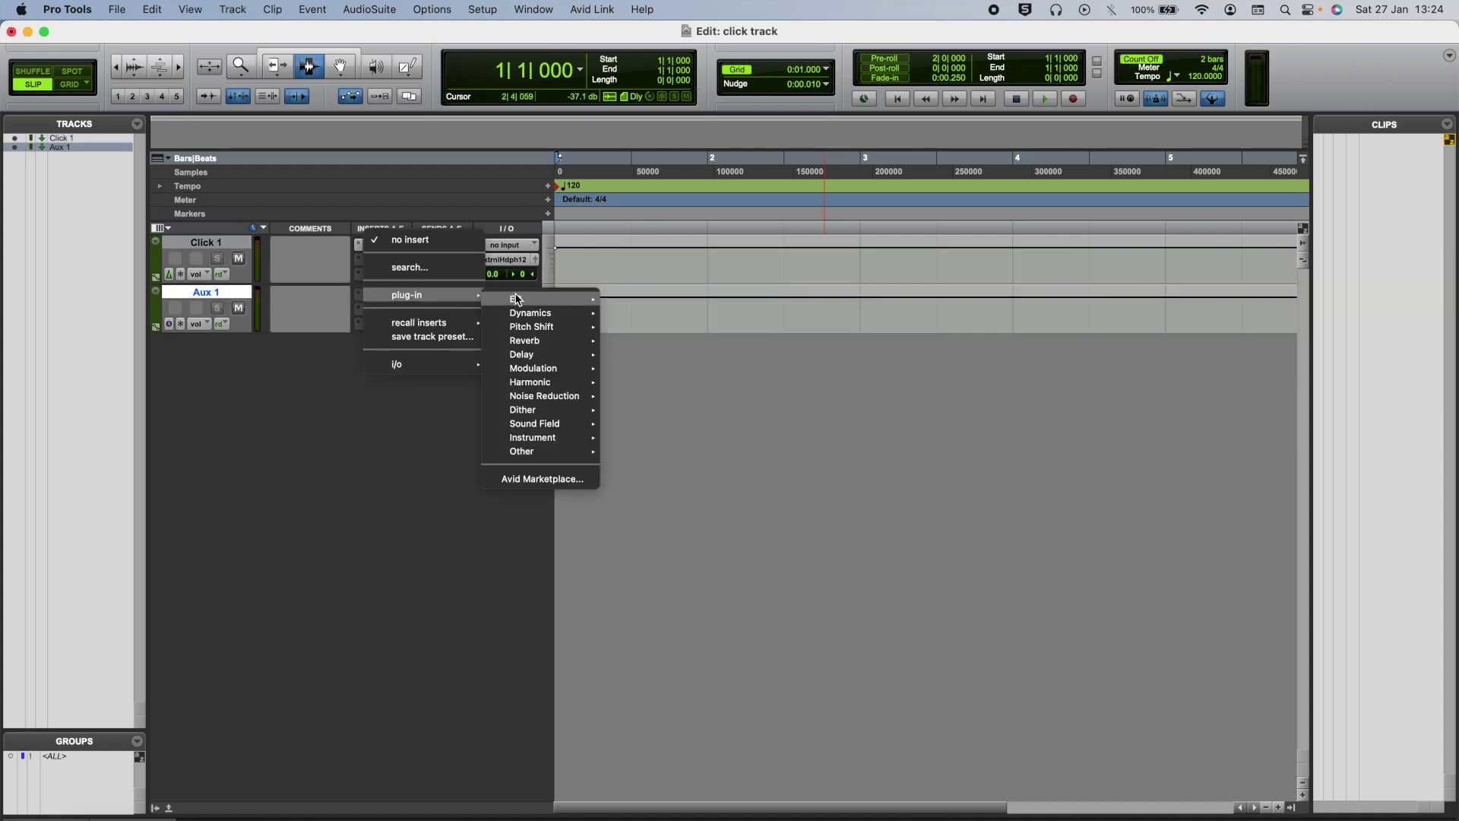
# - Insert Click II on Aux 1 and browse its click sounds without changing them
pyautogui.moveTo(537, 439)
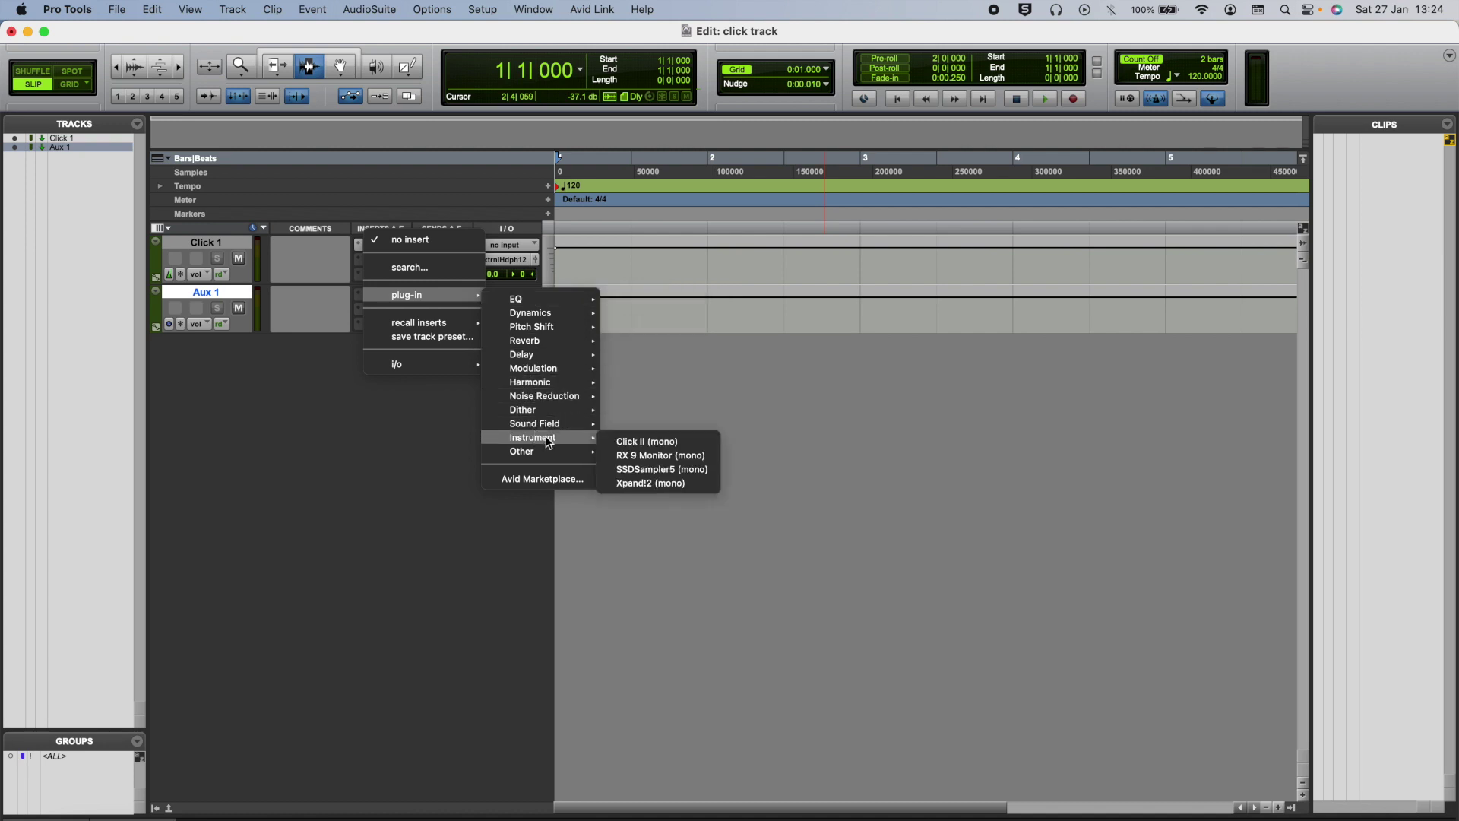
pyautogui.click(642, 443)
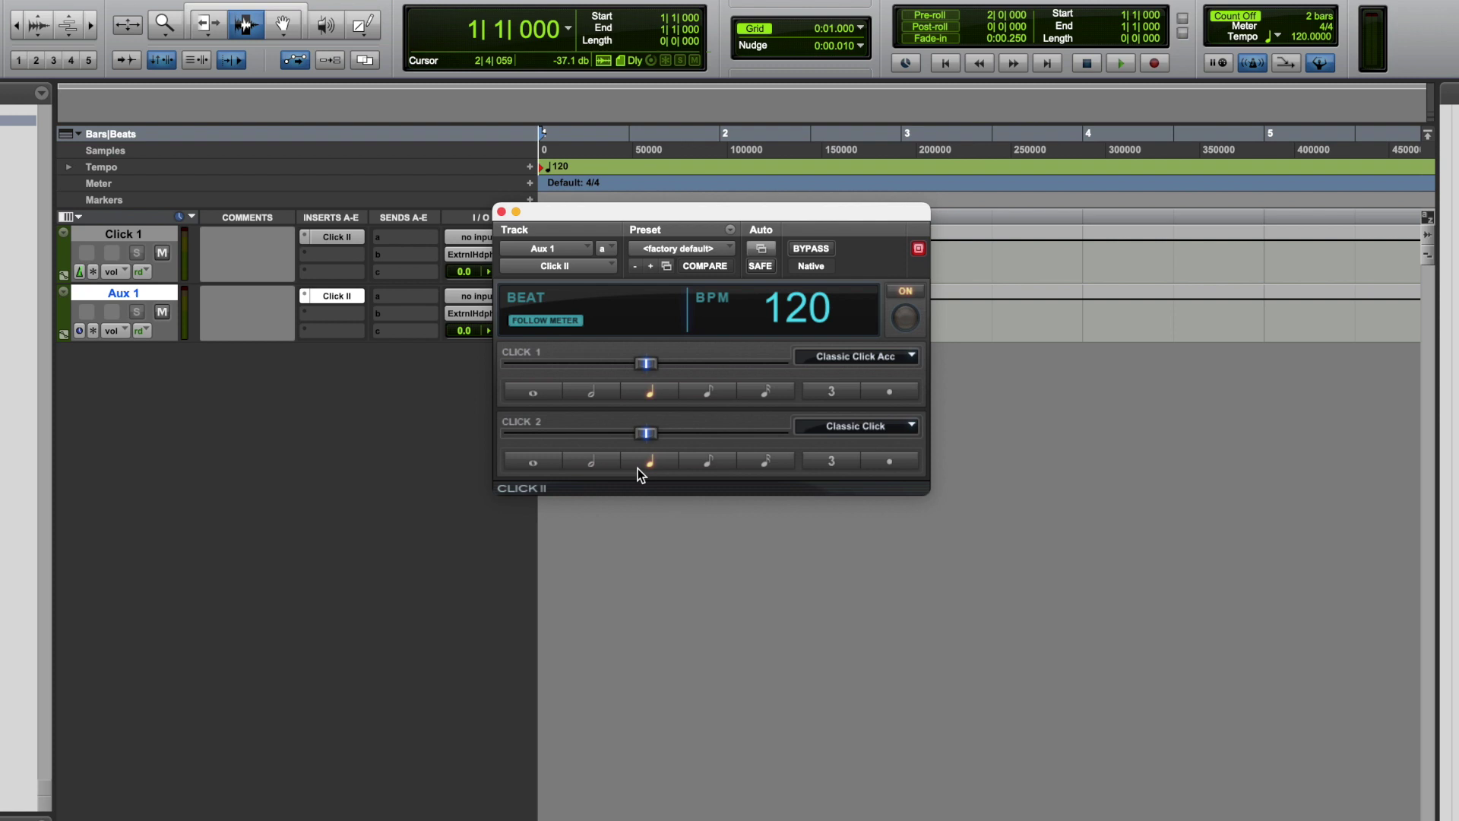
pyautogui.click(887, 357)
pyautogui.moveTo(839, 392)
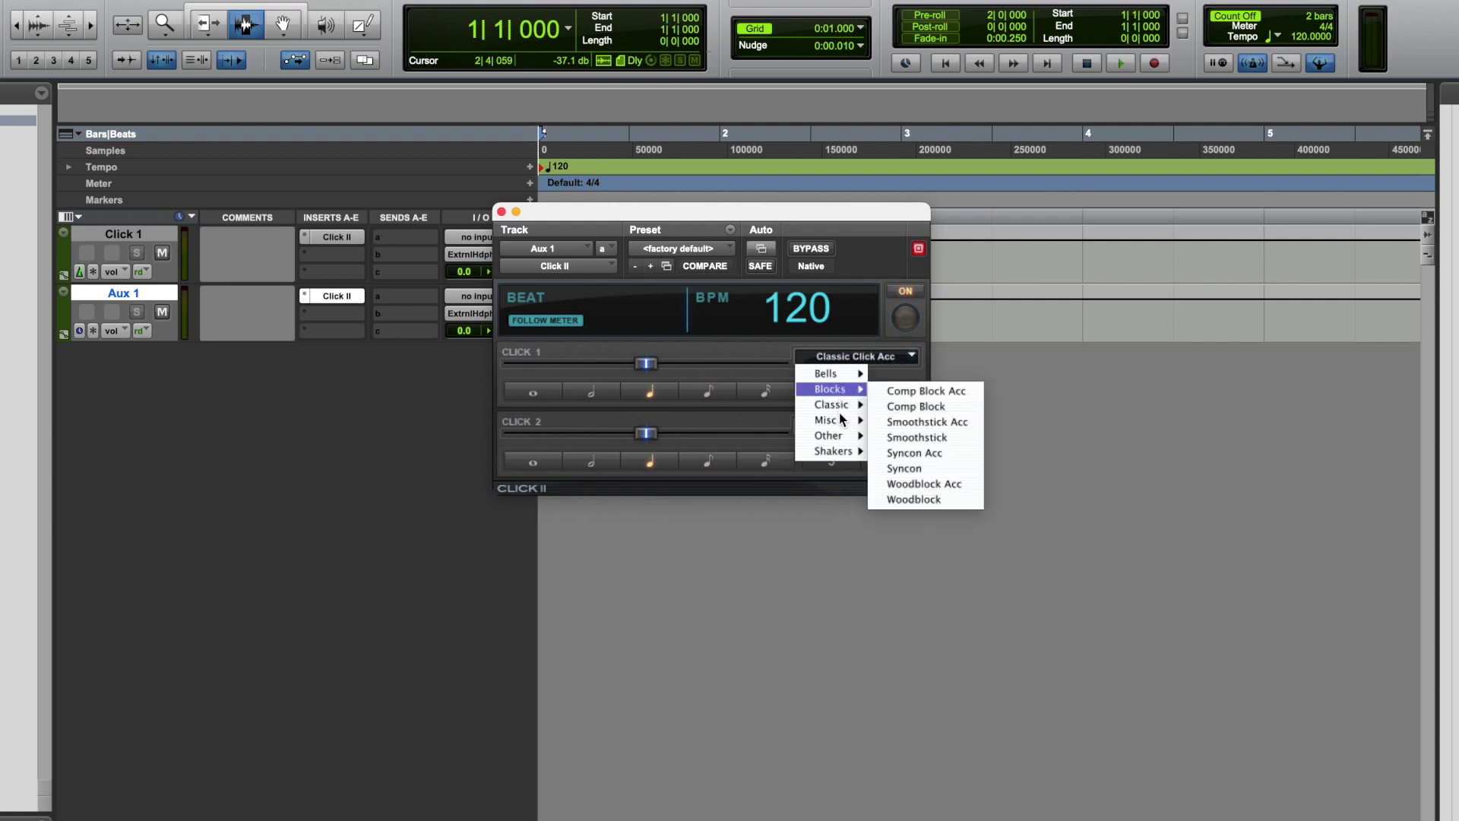
pyautogui.moveTo(839, 424)
pyautogui.click(1045, 395)
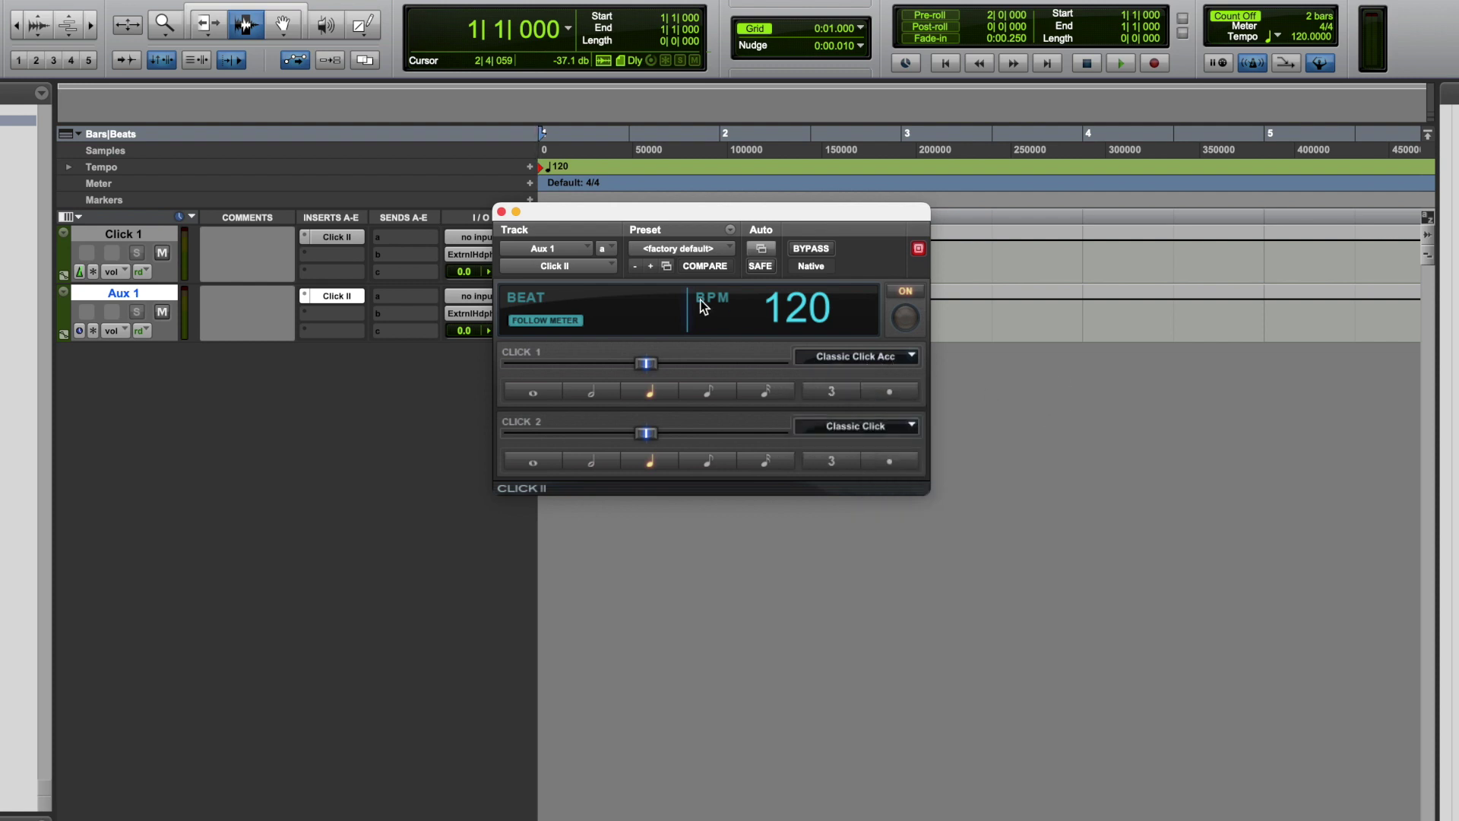
# - Close the Click II window and delete the Aux 1 track
pyautogui.click(502, 212)
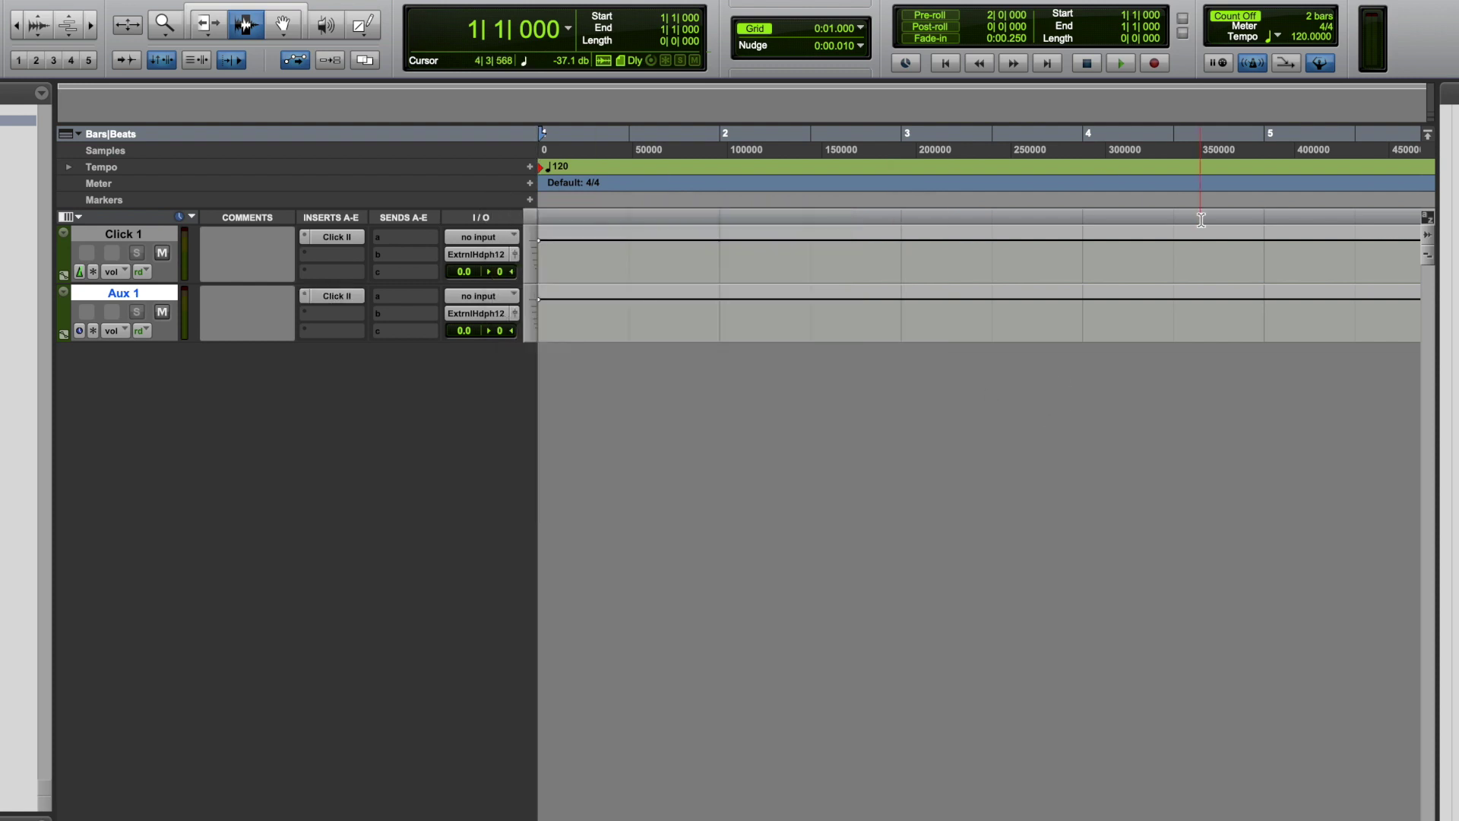
pyautogui.rightClick(133, 301)
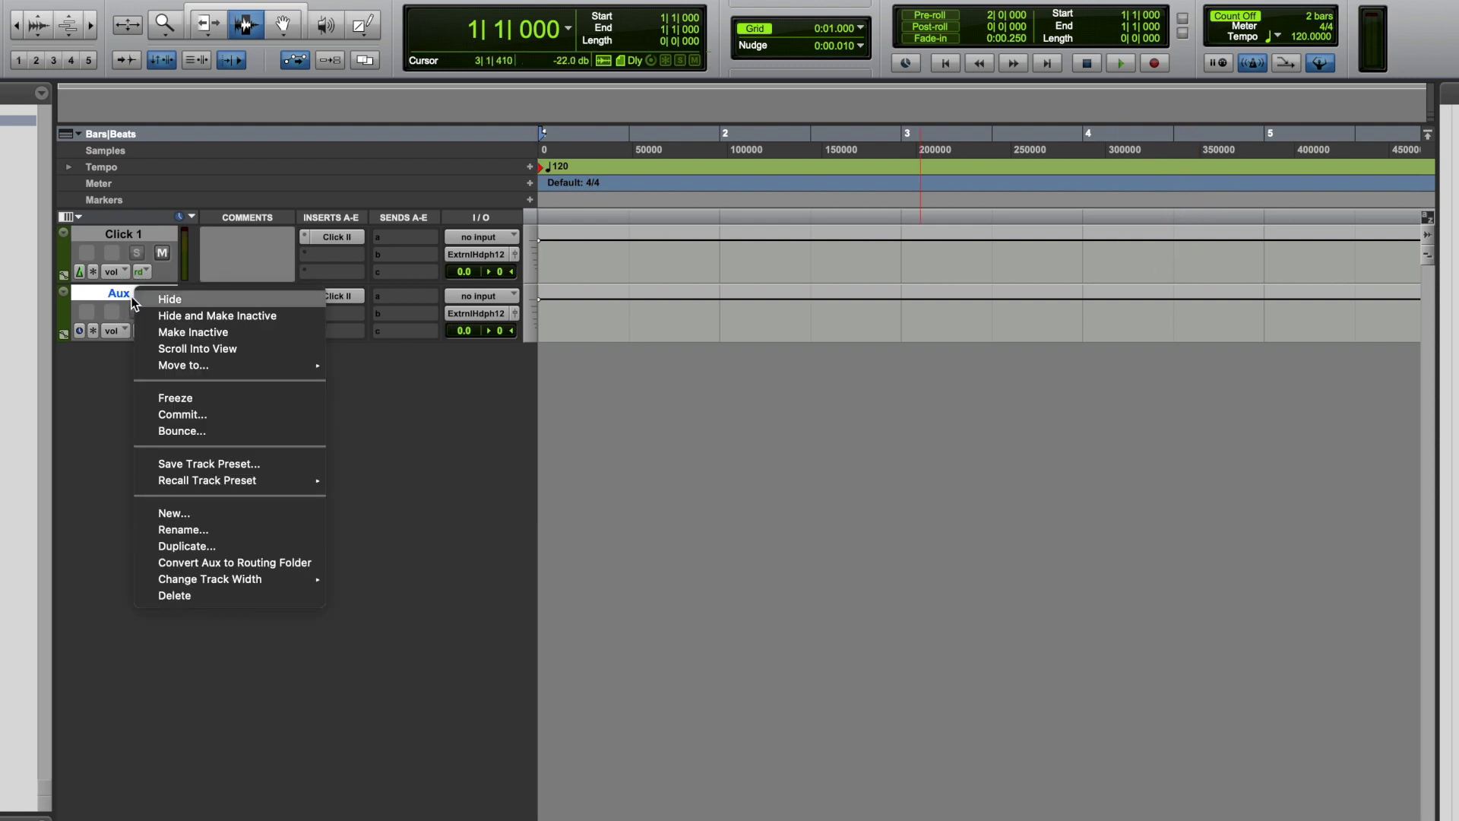
pyautogui.click(240, 590)
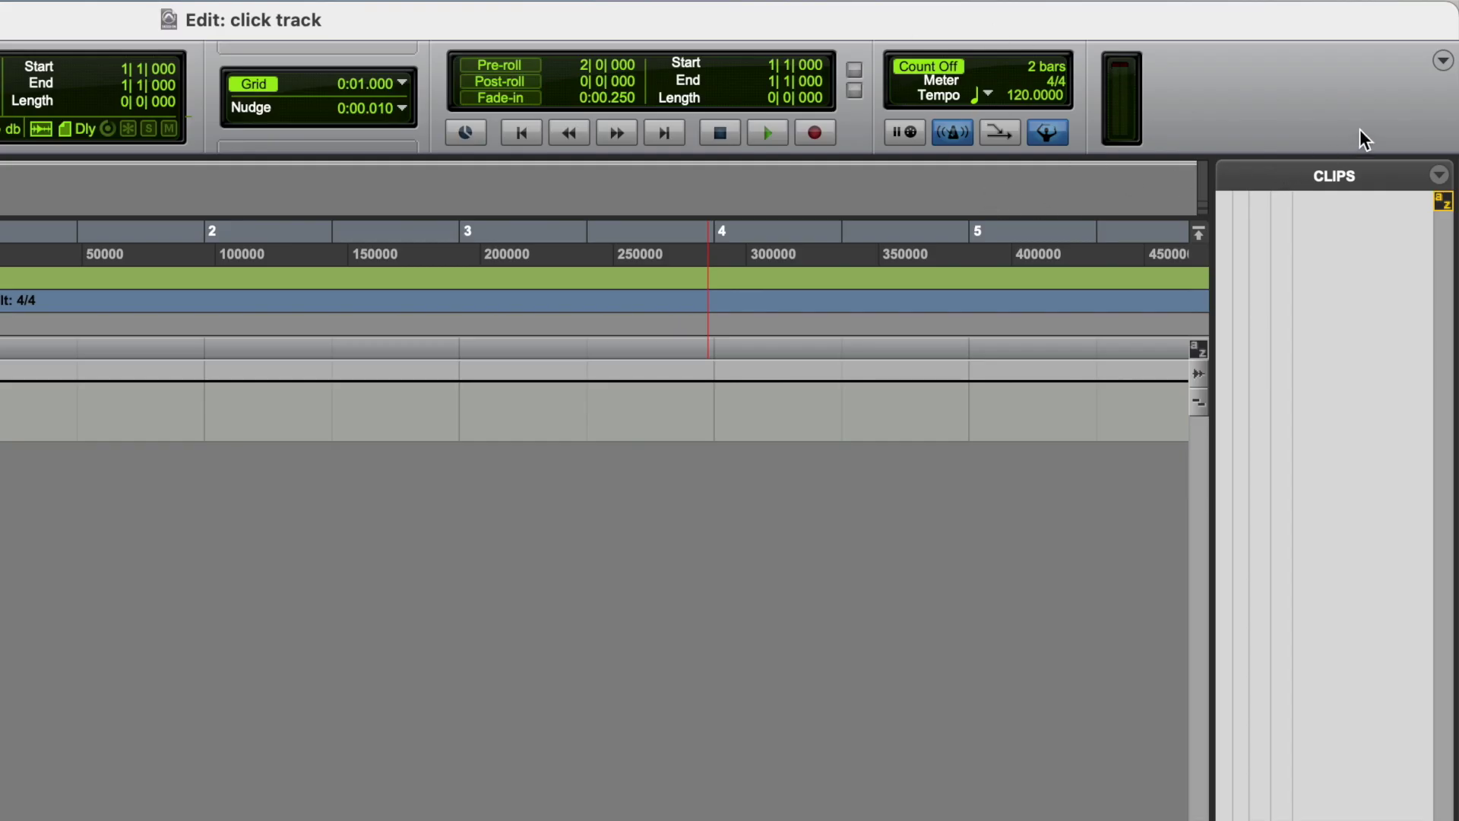
pyautogui.click(1444, 65)
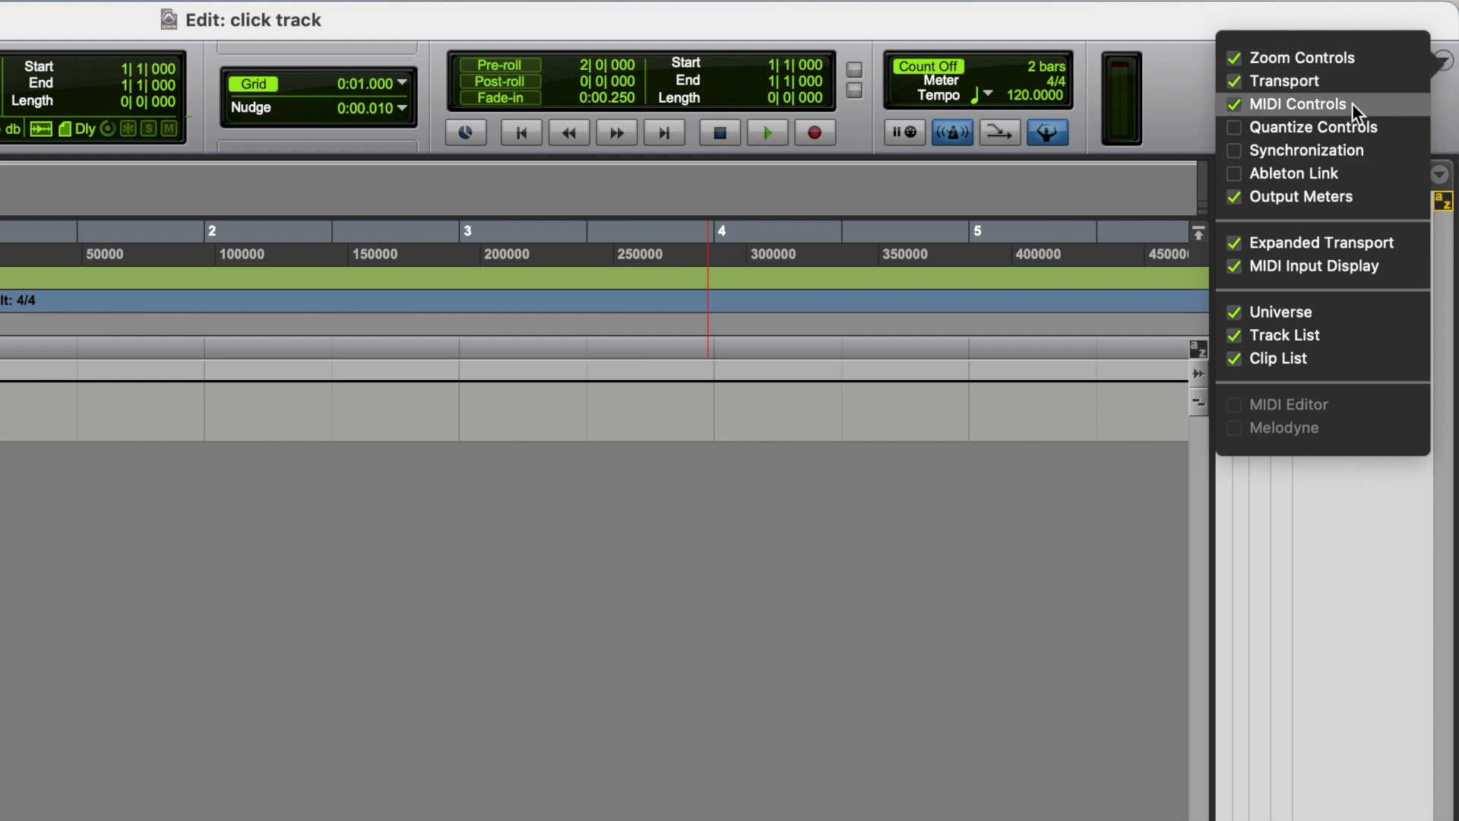
pyautogui.click(1306, 105)
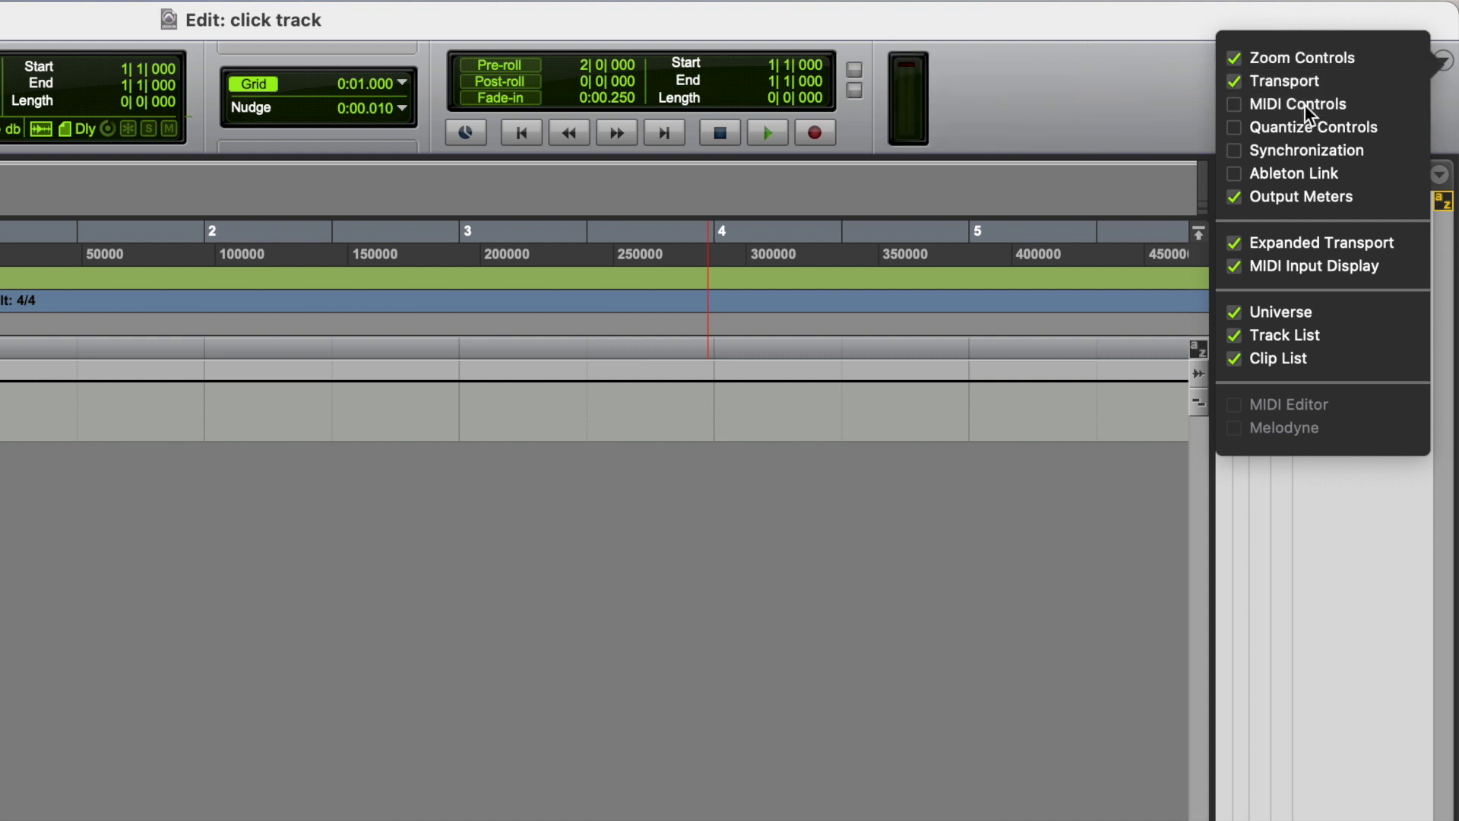
pyautogui.click(1306, 105)
pyautogui.click(812, 617)
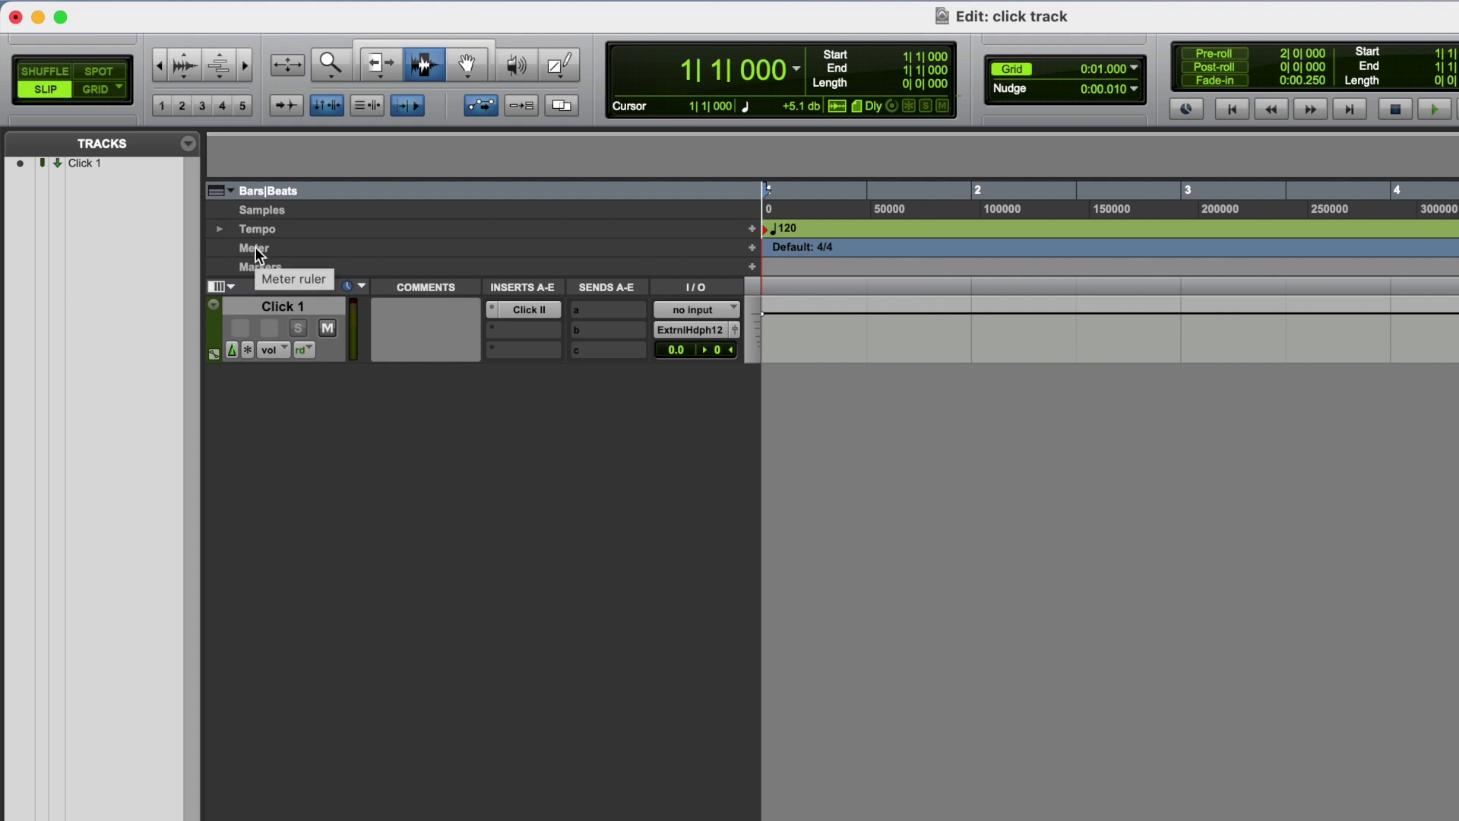
pyautogui.click(231, 193)
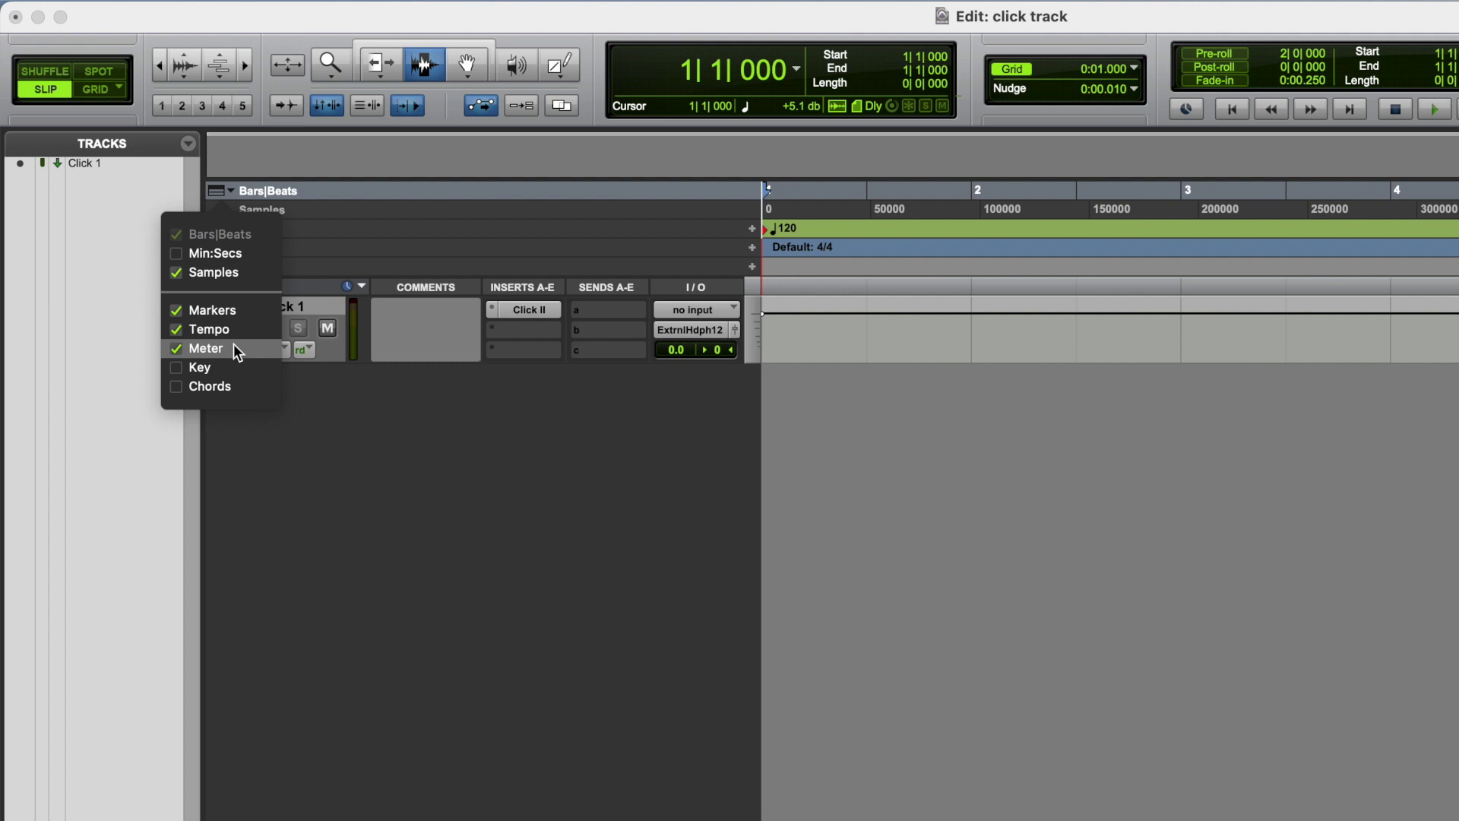
pyautogui.click(464, 483)
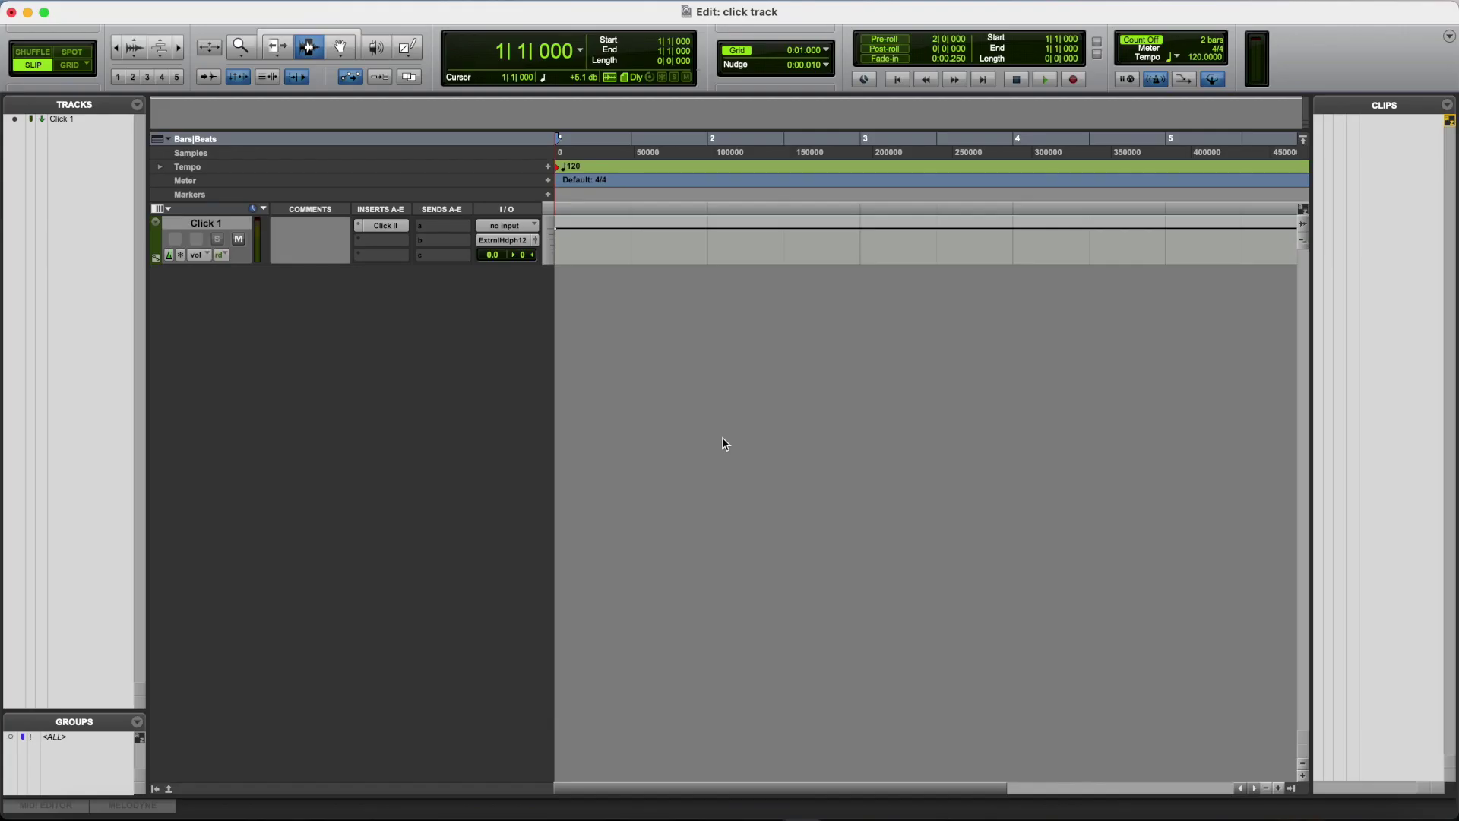
# - Audition the click, then enter 150 as the tempo and drag it to 131 BPM
pyautogui.press('space')
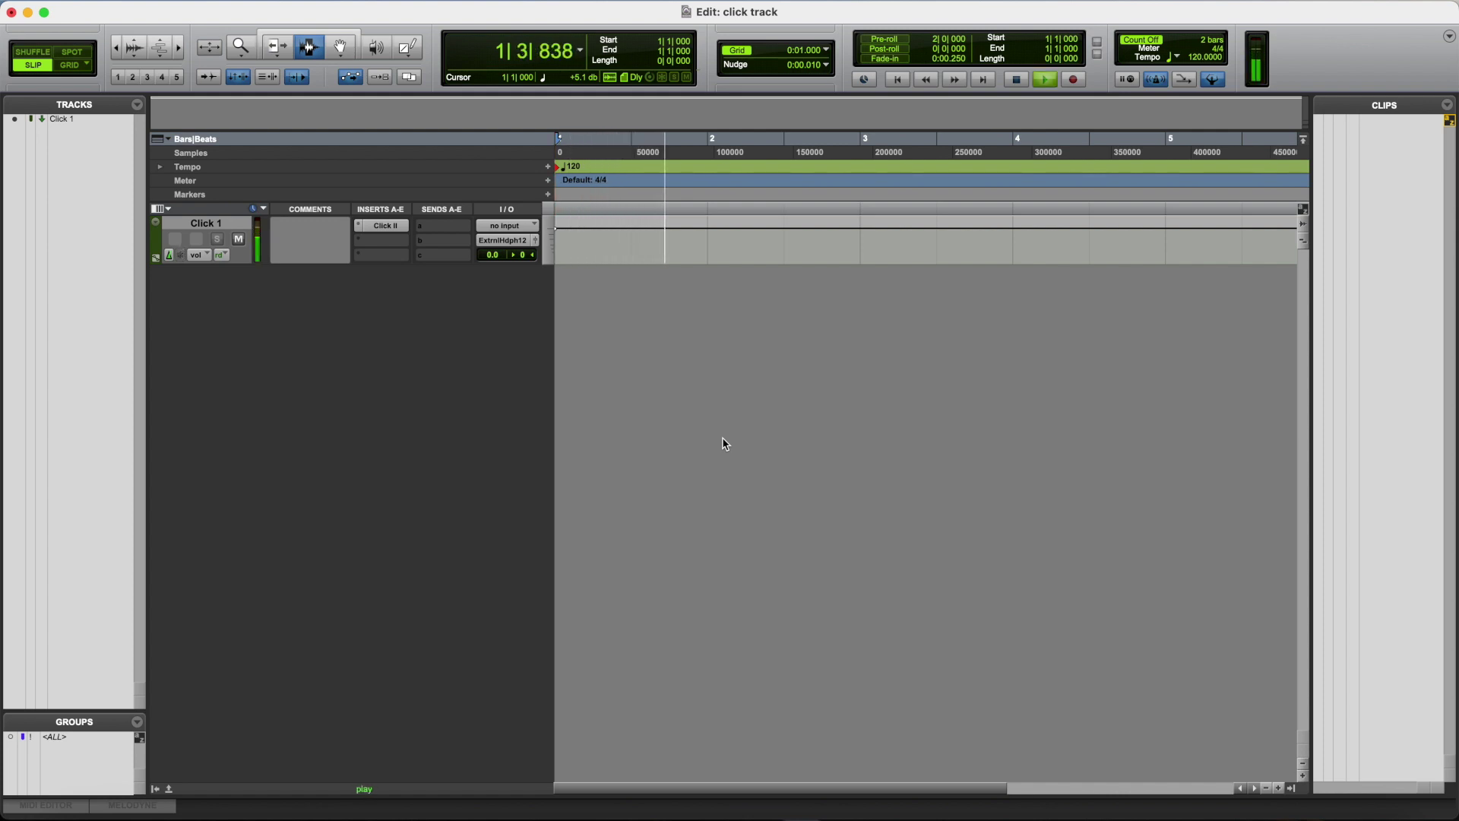
pyautogui.press('space')
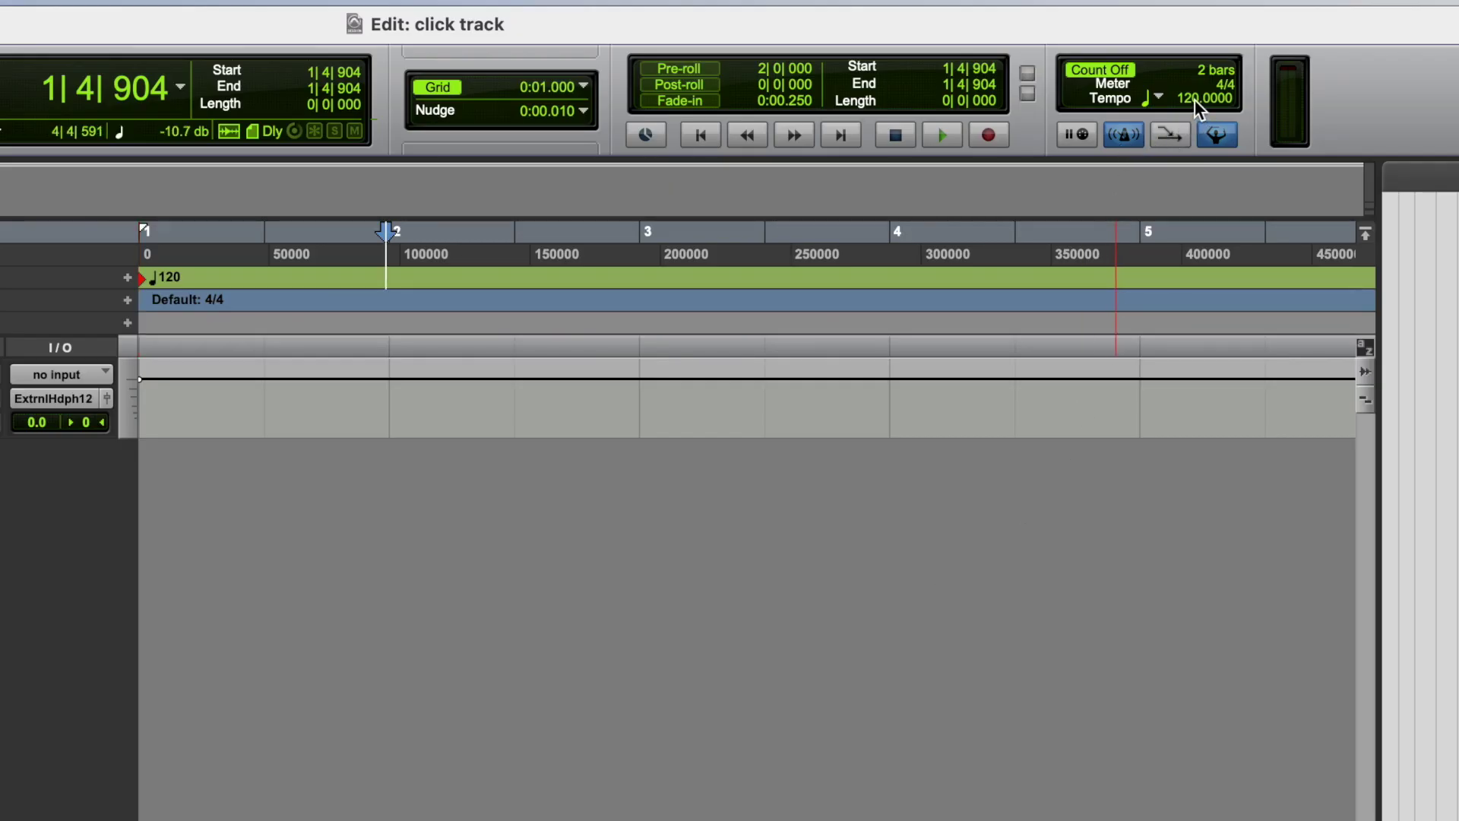
pyautogui.click(1195, 99)
pyautogui.write('150')
pyautogui.press('Return')
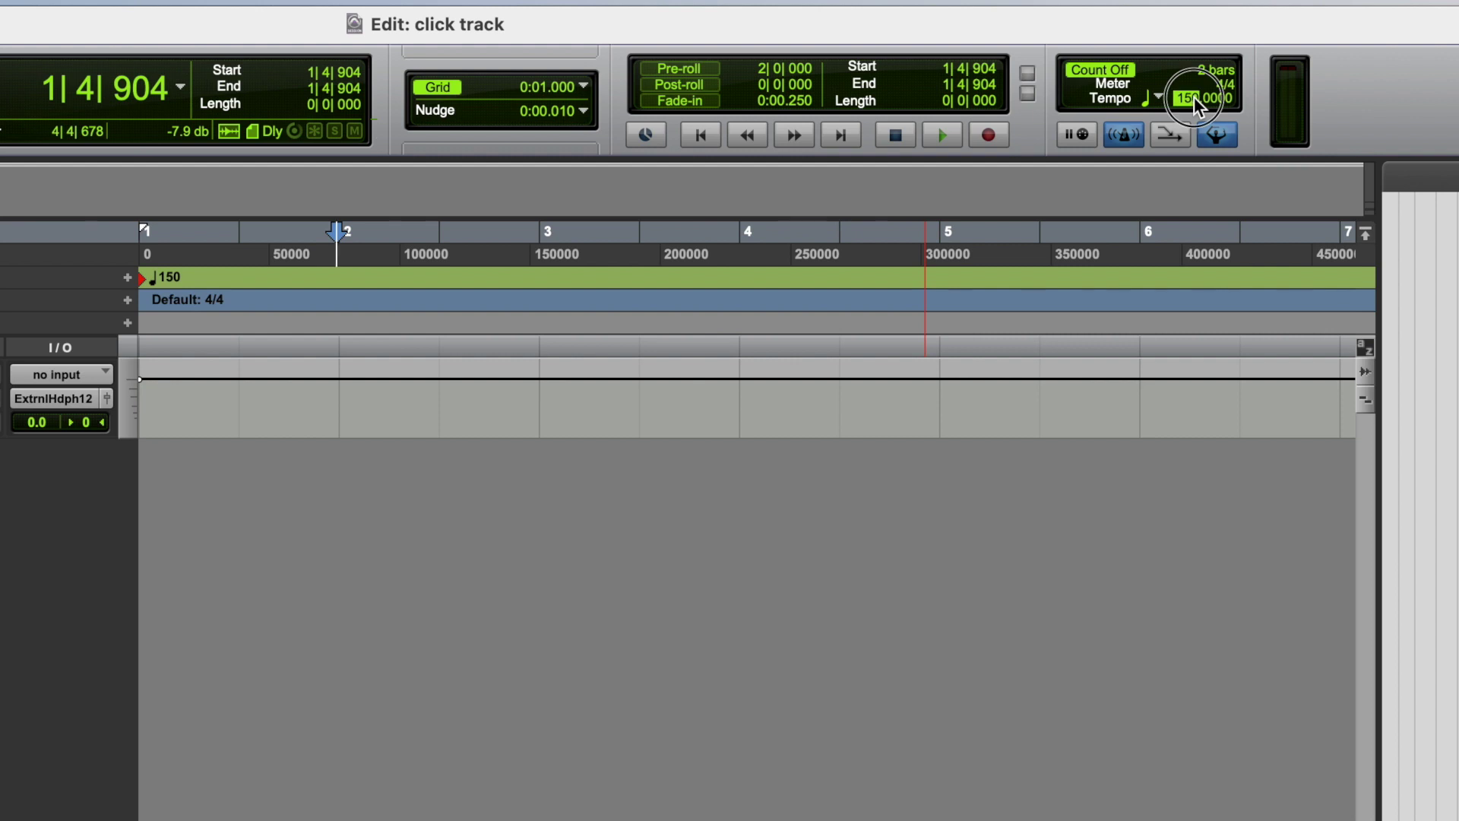
pyautogui.moveTo(1193, 97)
pyautogui.mouseDown()
pyautogui.moveTo(1197, 30)
pyautogui.moveTo(1197, 95)
pyautogui.moveTo(1197, 76)
pyautogui.mouseUp()
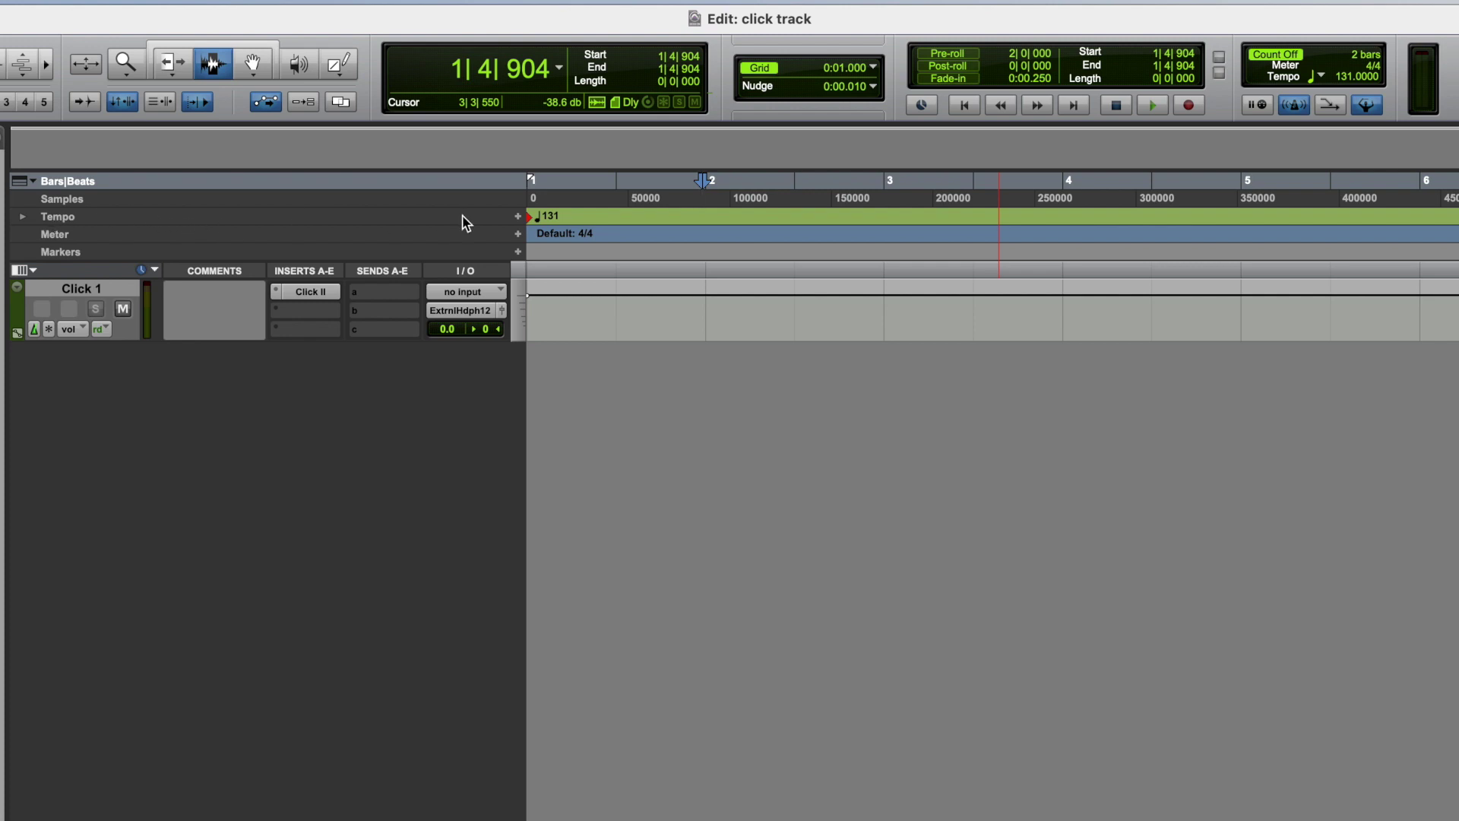
# - Add a tempo change of 170 BPM at bar 2 on the Tempo ruler
pyautogui.click(517, 217)
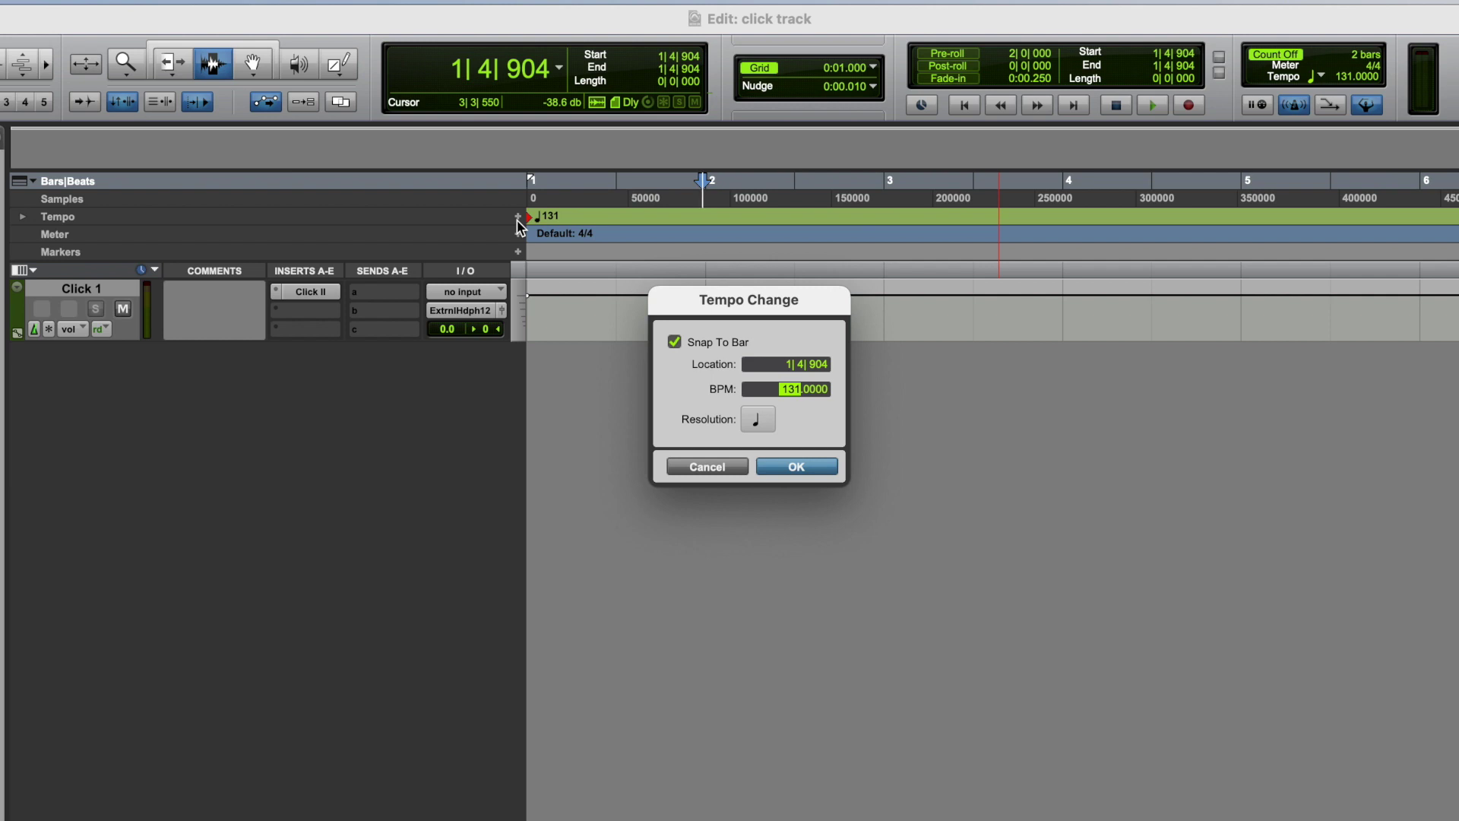
pyautogui.click(787, 365)
pyautogui.click(794, 390)
pyautogui.click(797, 466)
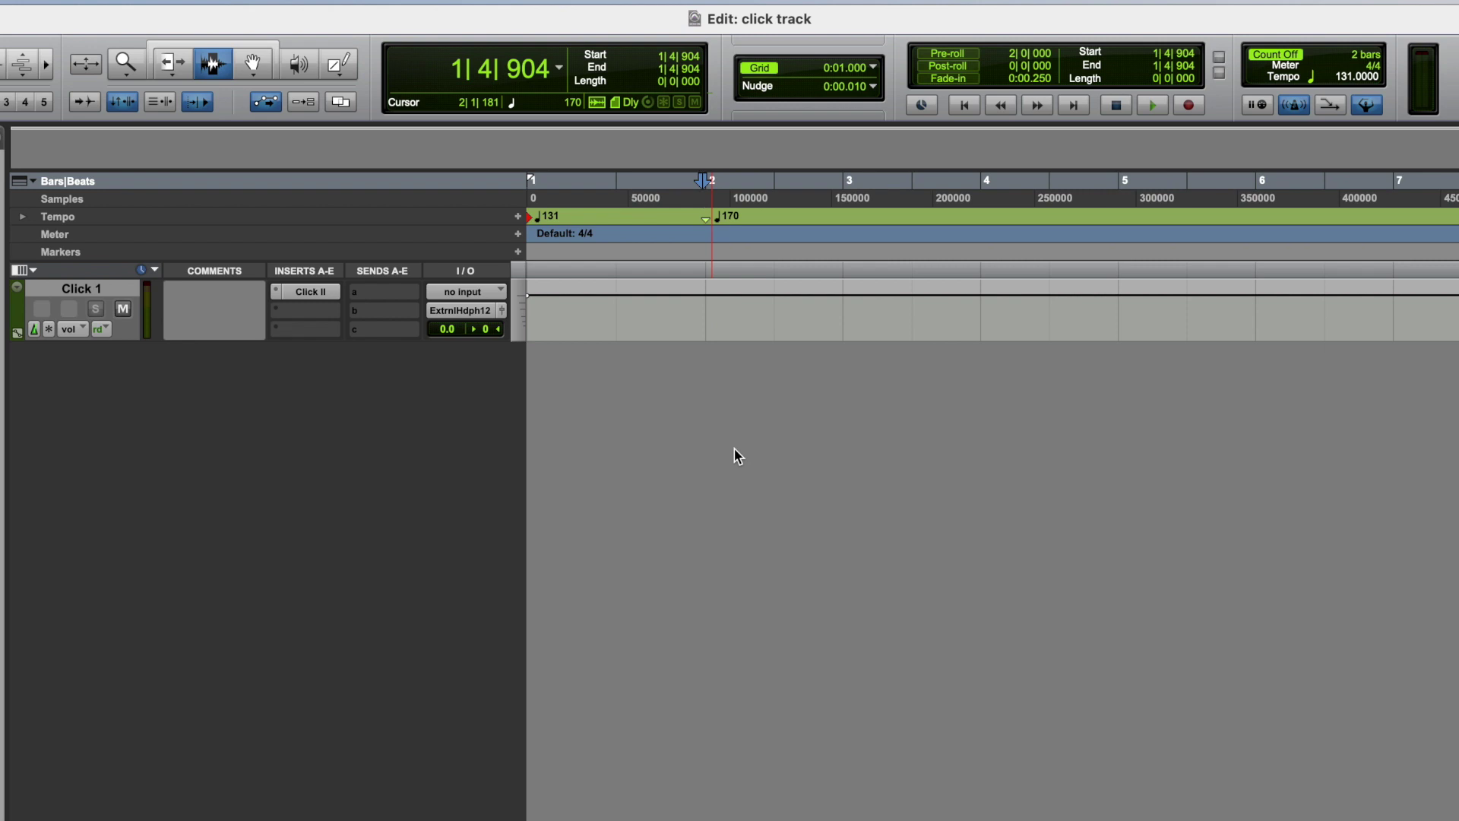
# - Play the session back from the start to hear the tempo jump
pyautogui.press('Return')
pyautogui.press('space')
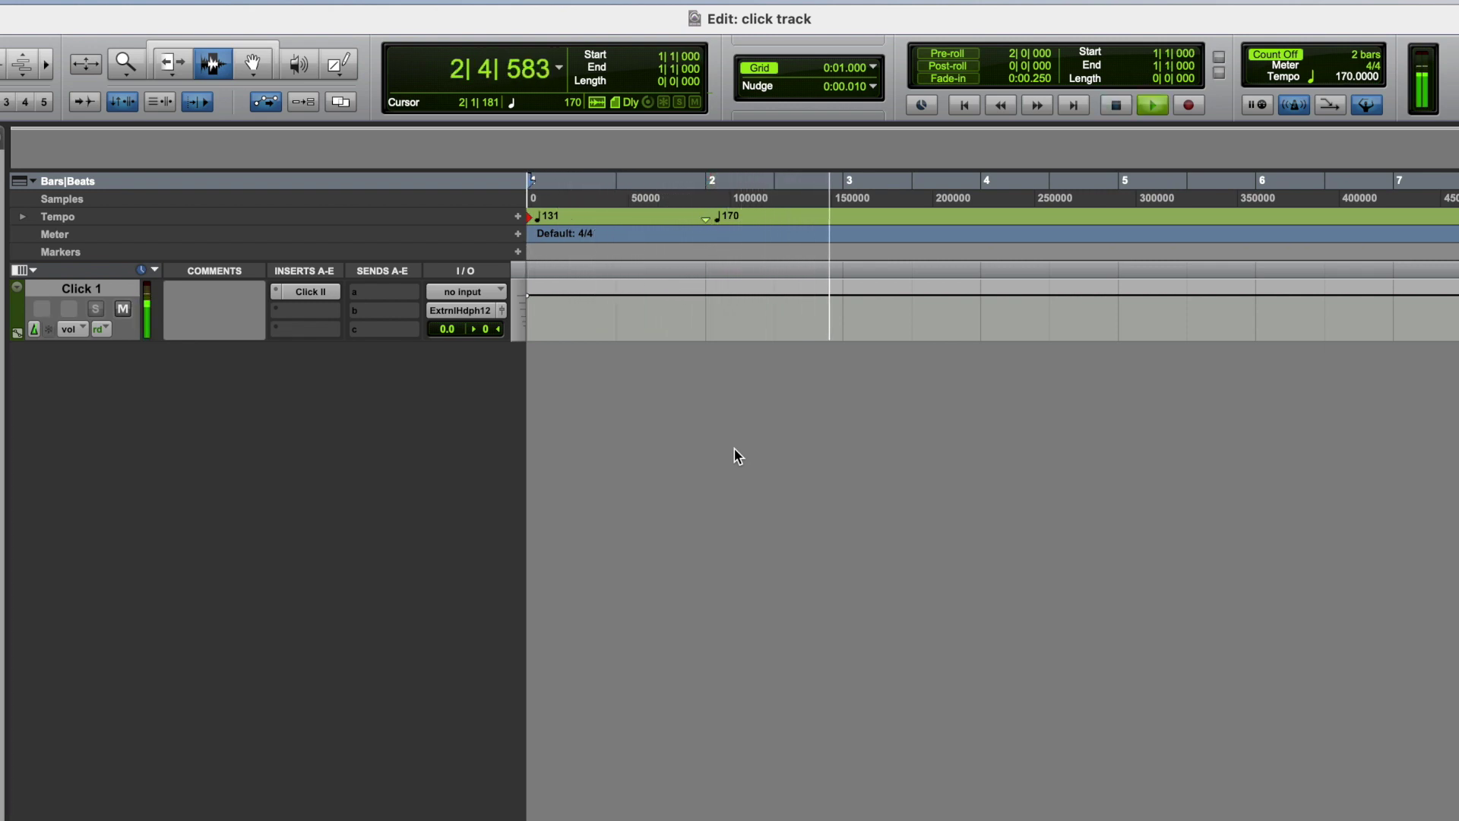
pyautogui.press('space')
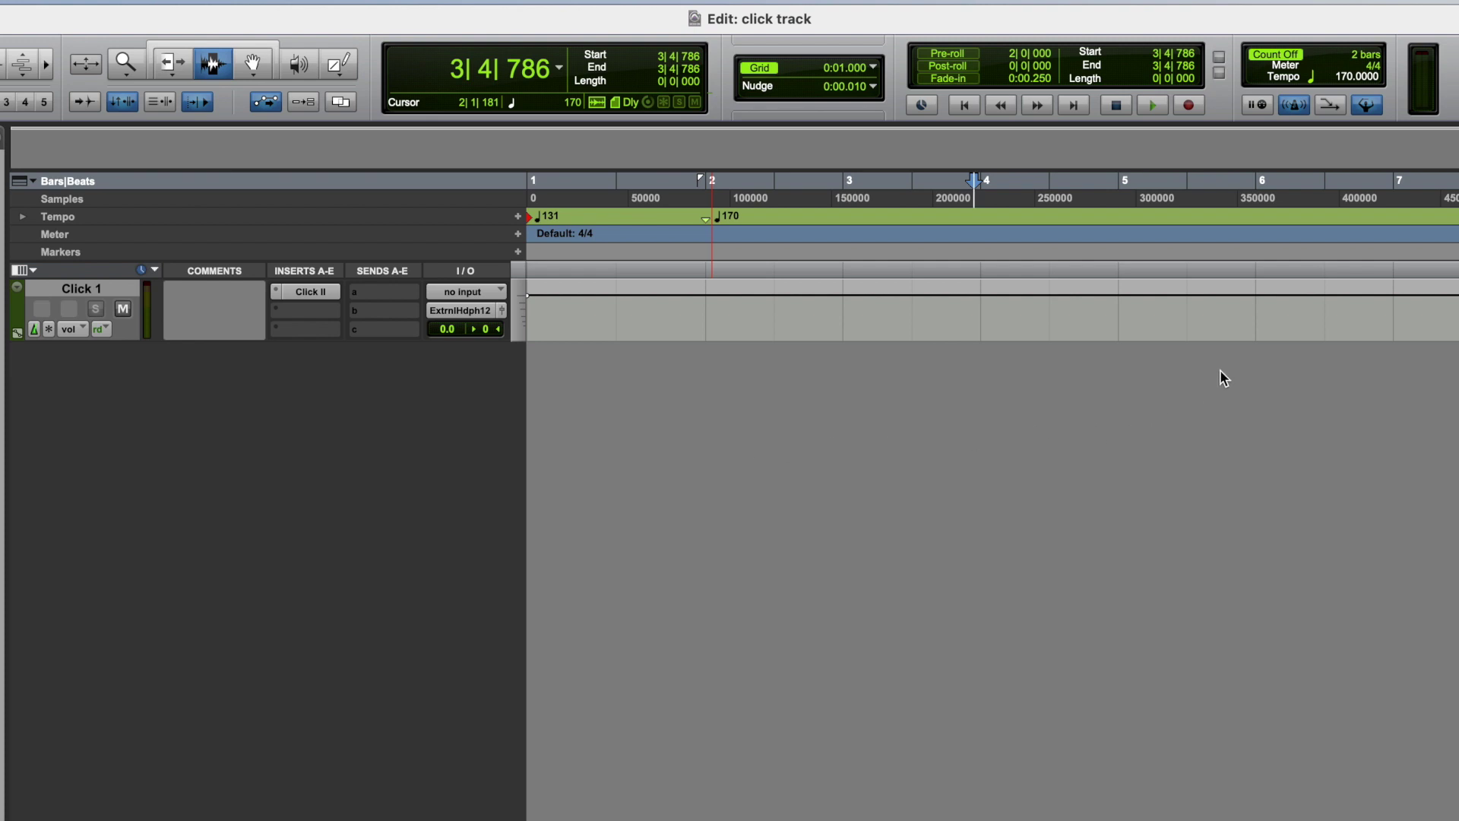
pyautogui.click(1366, 108)
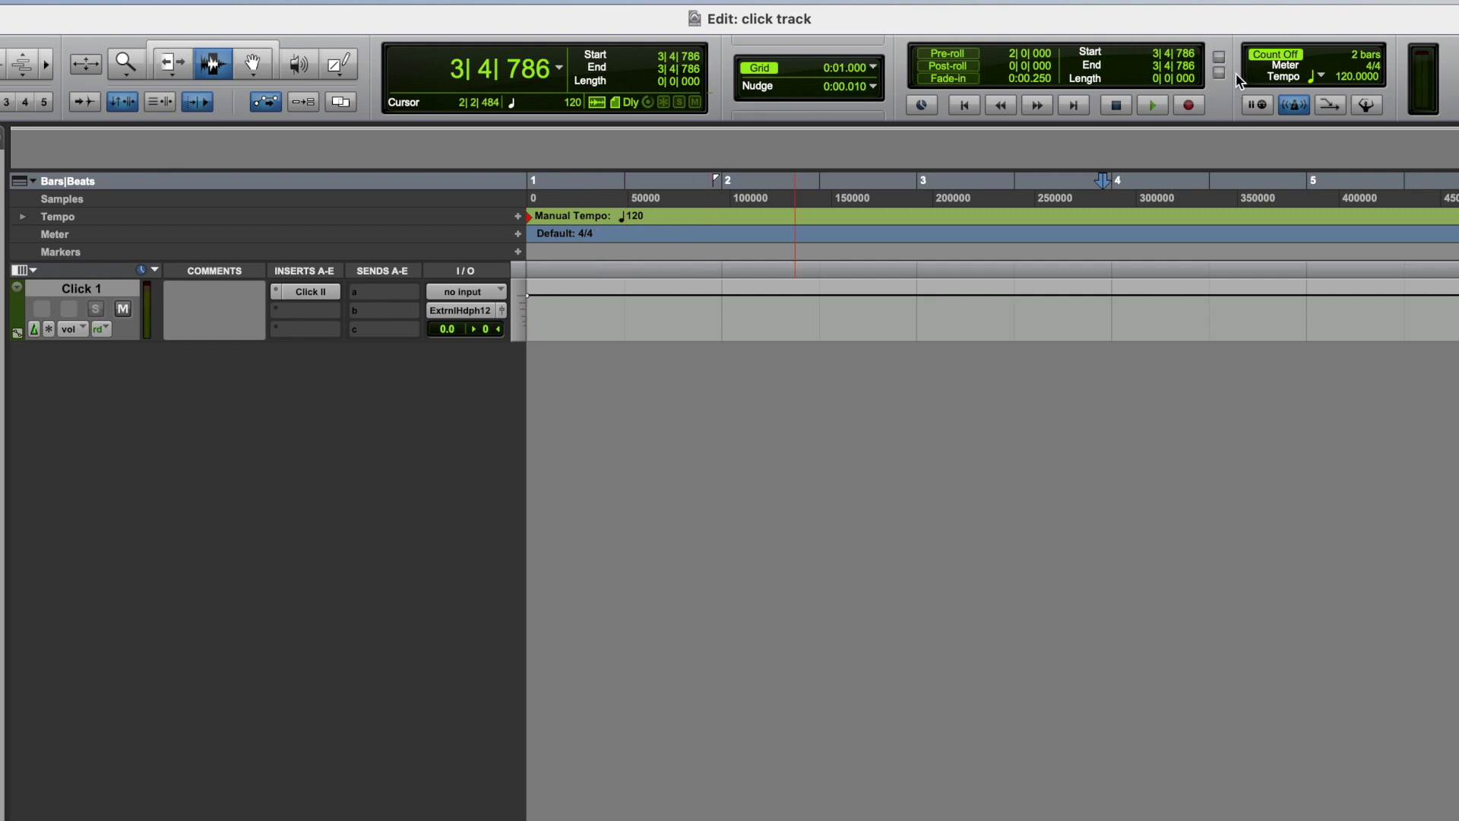
pyautogui.moveTo(1345, 72); pyautogui.dragTo(985, 367)
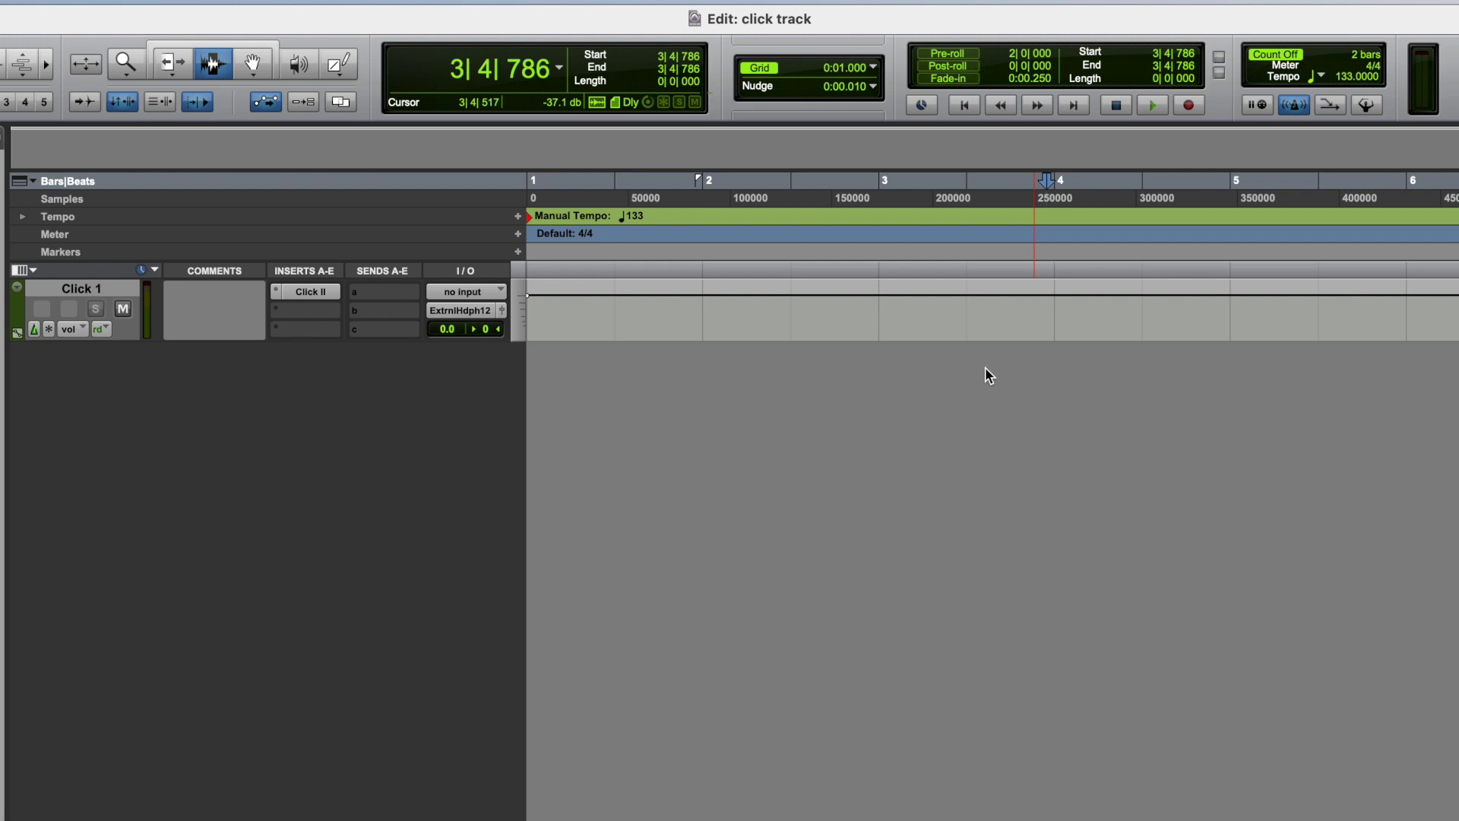
pyautogui.click(1368, 106)
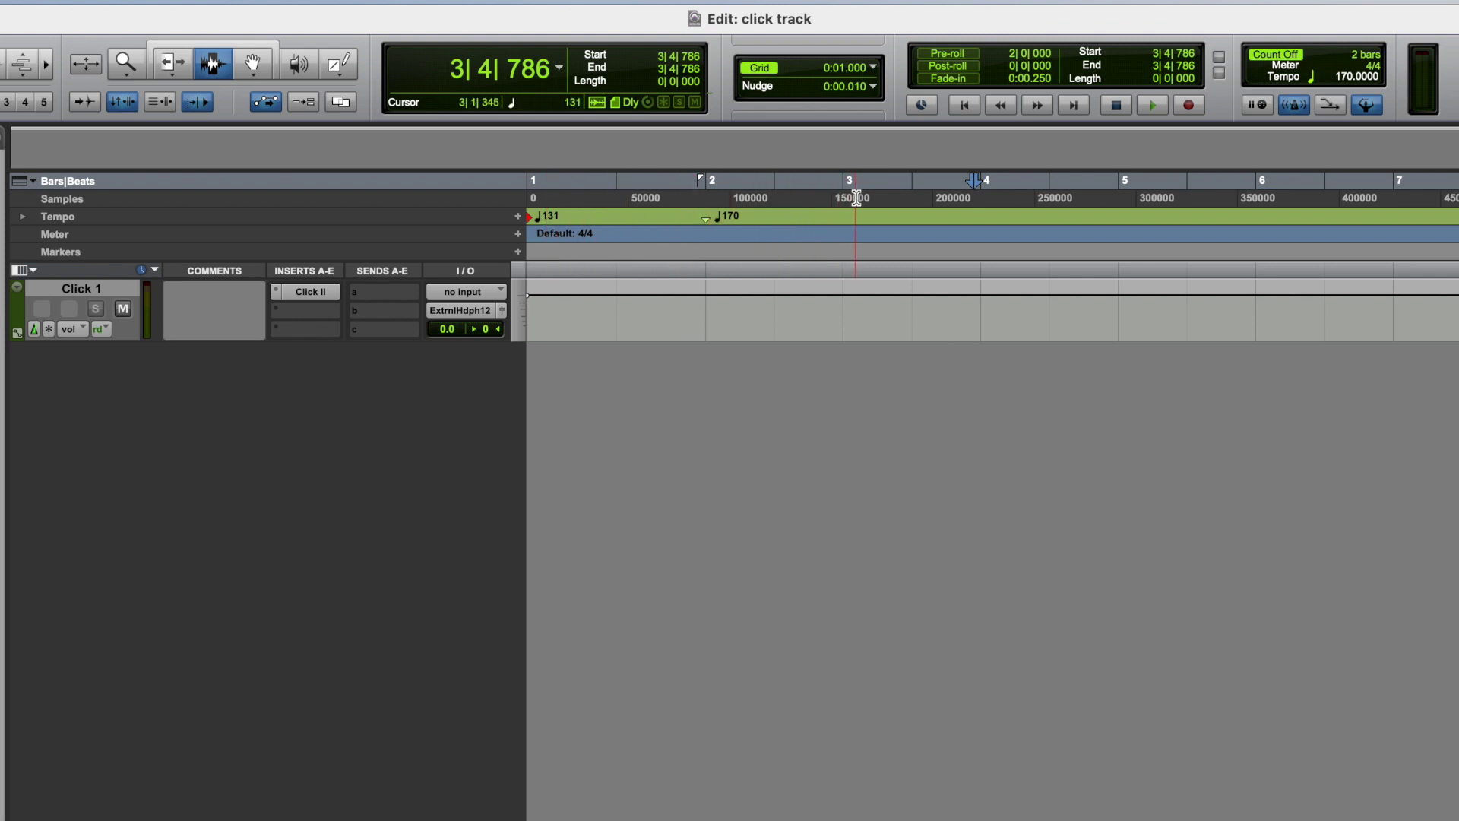
pyautogui.press('Return')
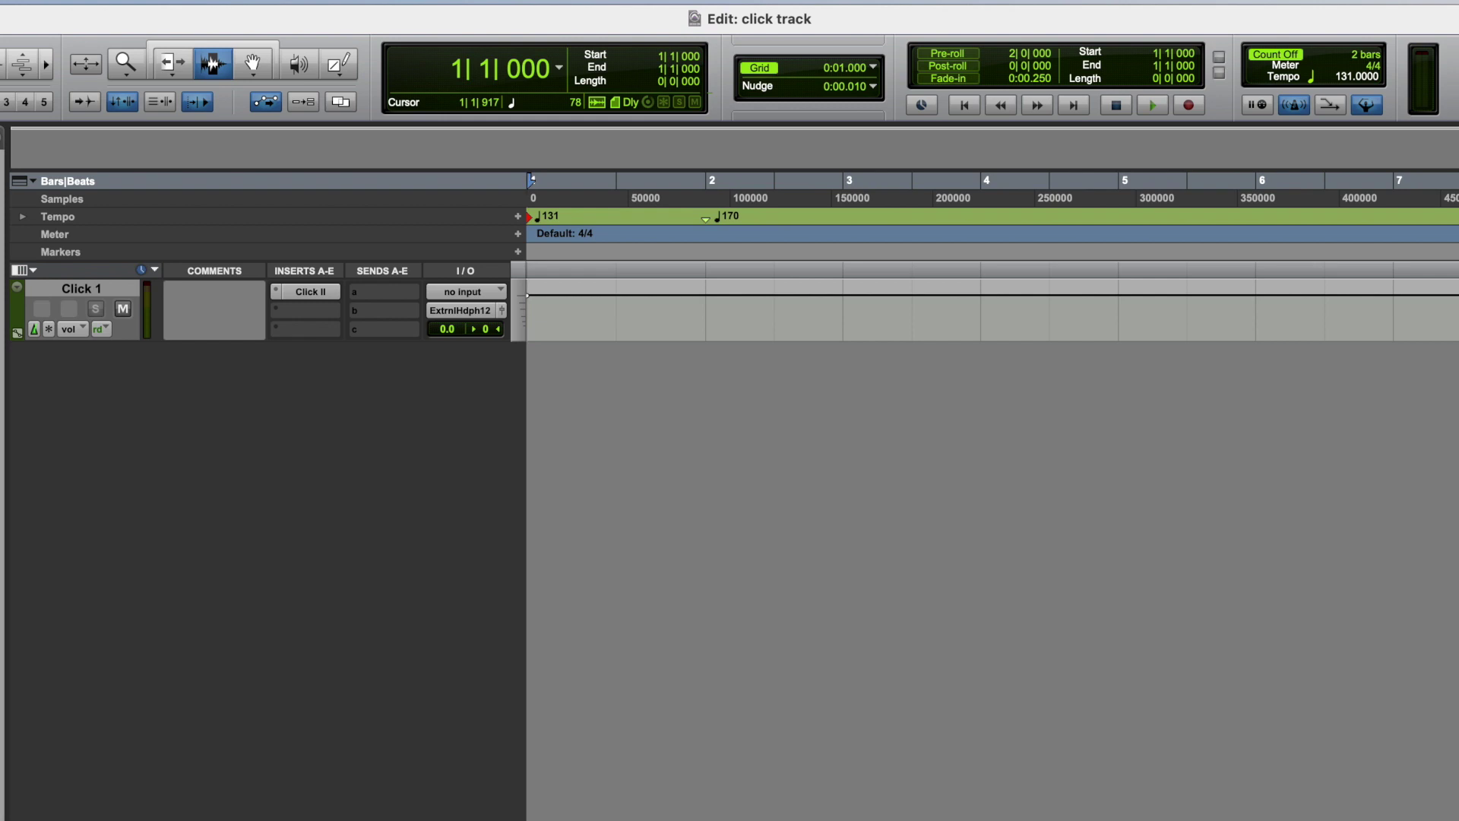
# - Draw a descending tempo ramp from bar 3 to bar 5 ending at 102 BPM
pyautogui.click(23, 217)
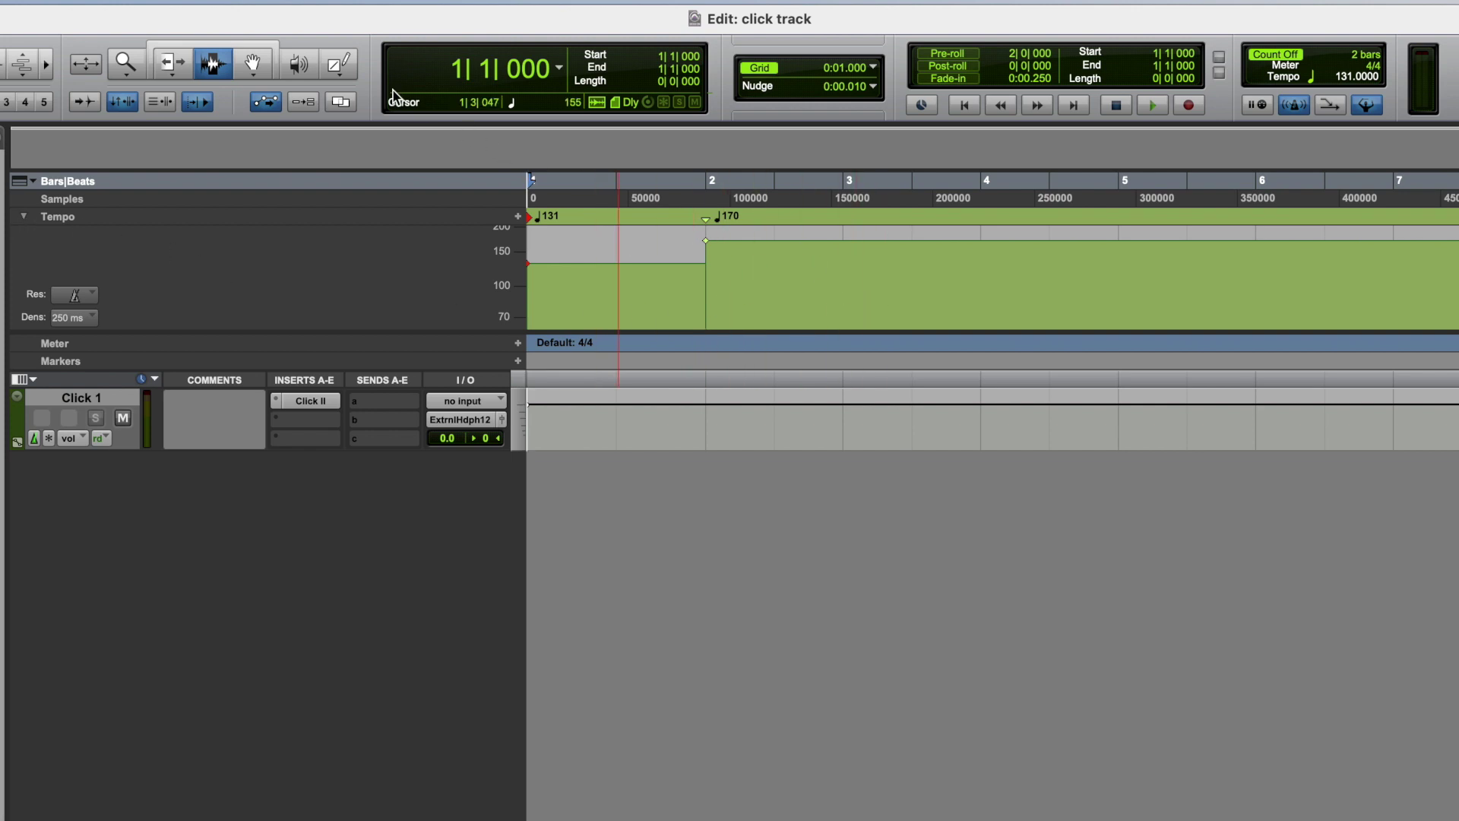
pyautogui.click(350, 67)
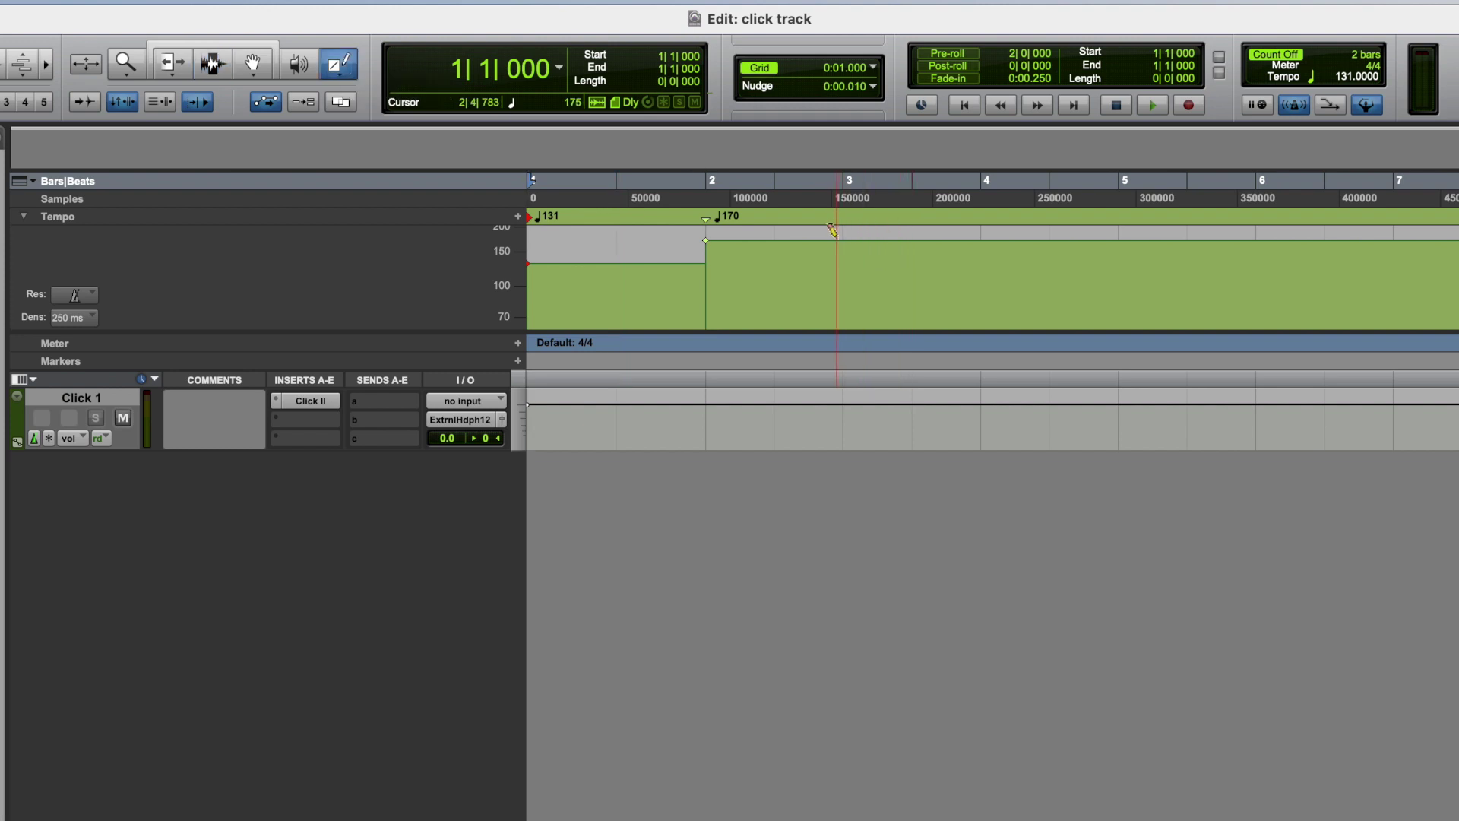
pyautogui.moveTo(837, 241); pyautogui.dragTo(1134, 285)
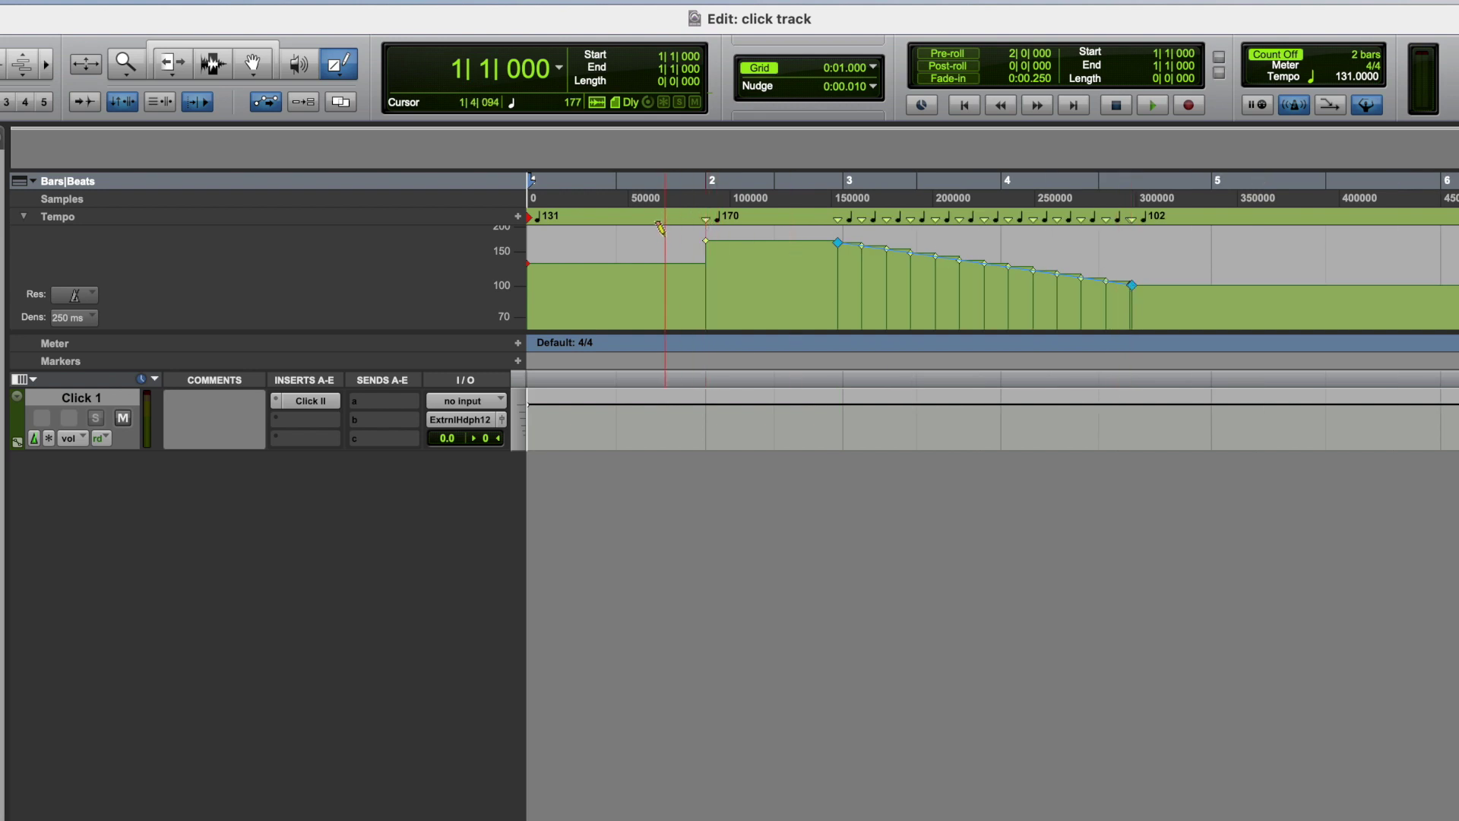
# - Play the ramp from bar 1 to hear the tempo slow down
pyautogui.click(649, 196)
pyautogui.press('space')
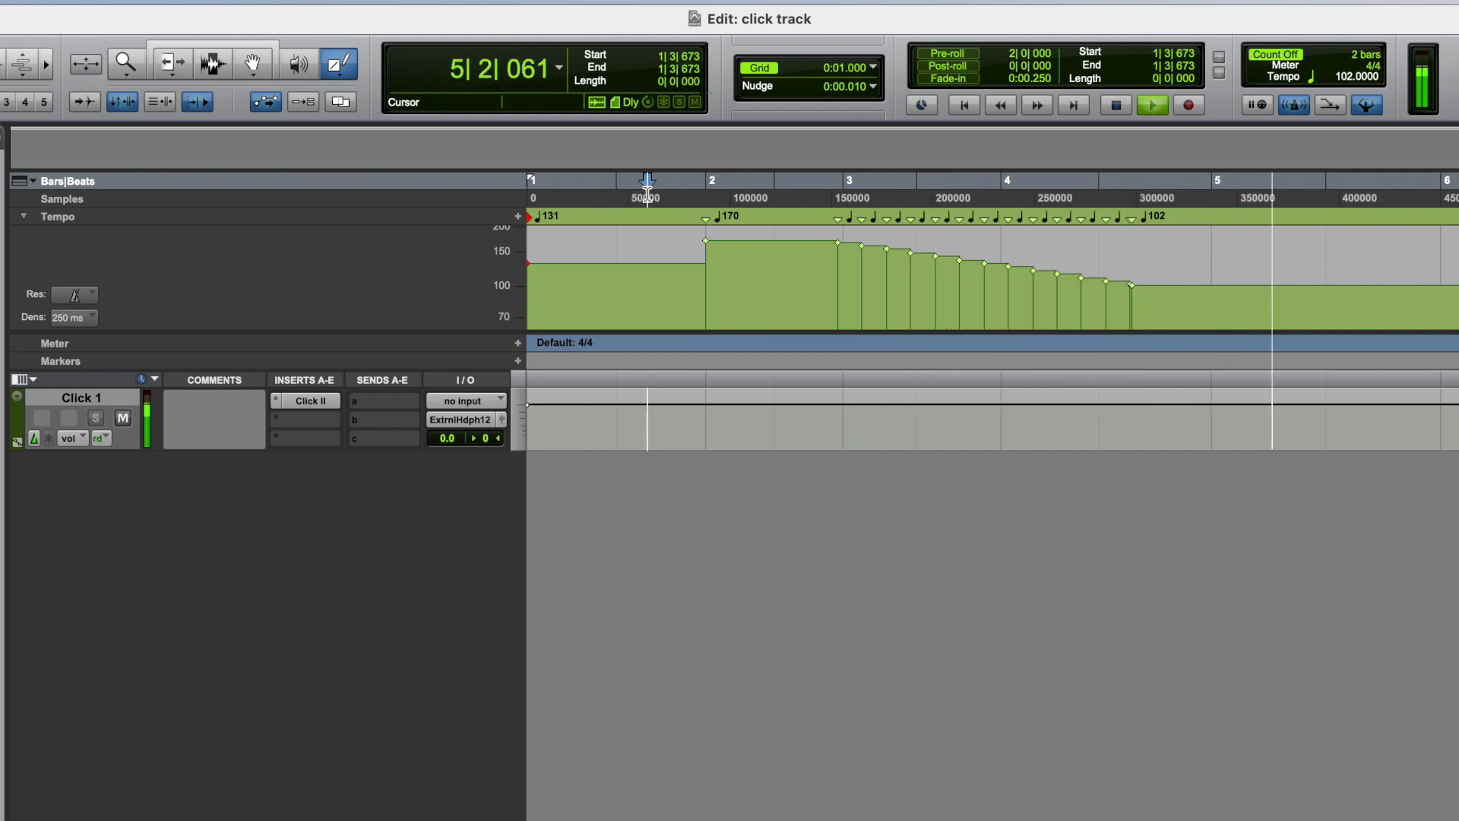
pyautogui.press('space')
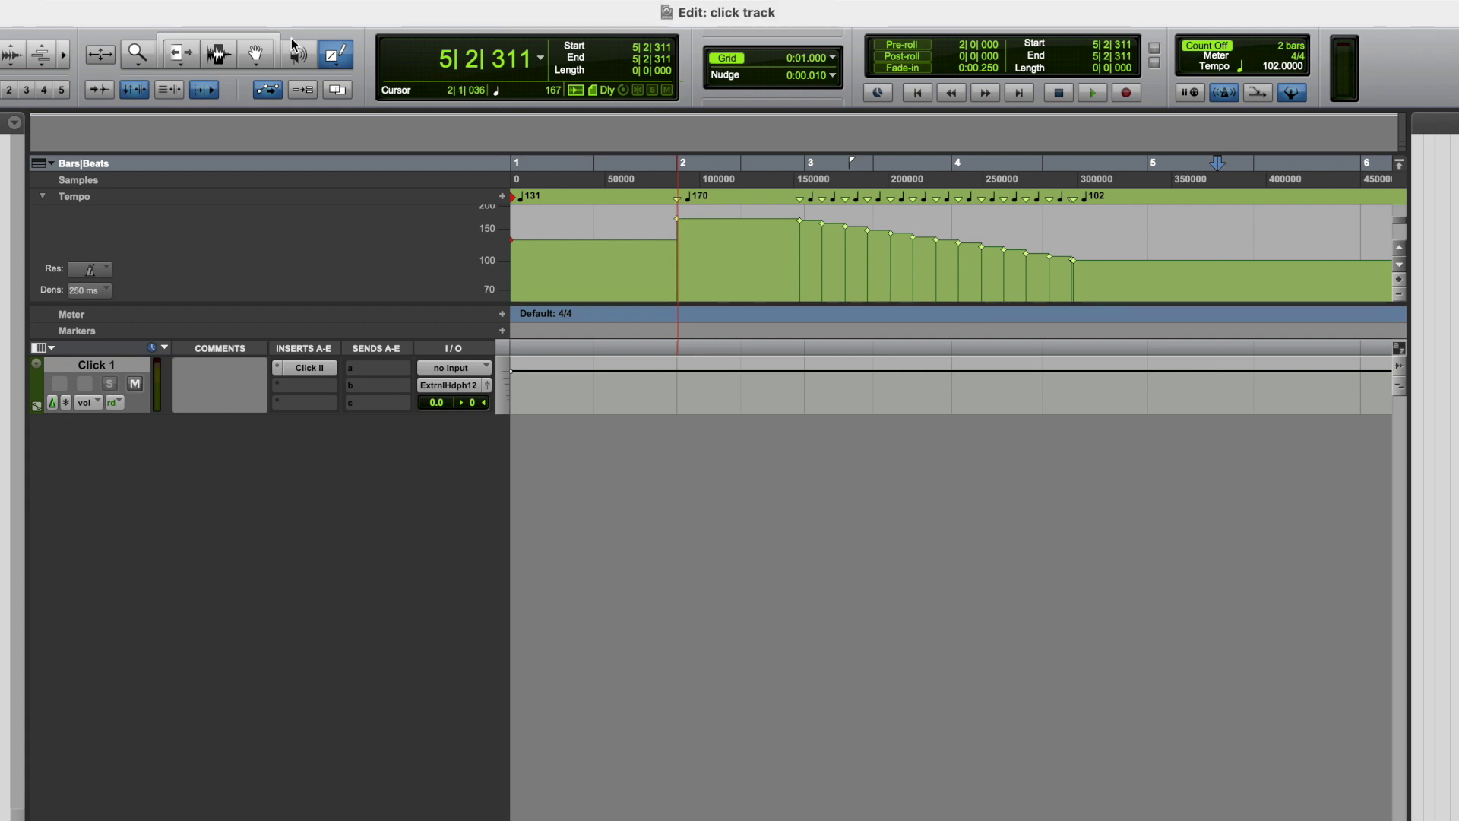
# - Lower the bar-2 tempo point from 170 toward 155 BPM
pyautogui.click(255, 55)
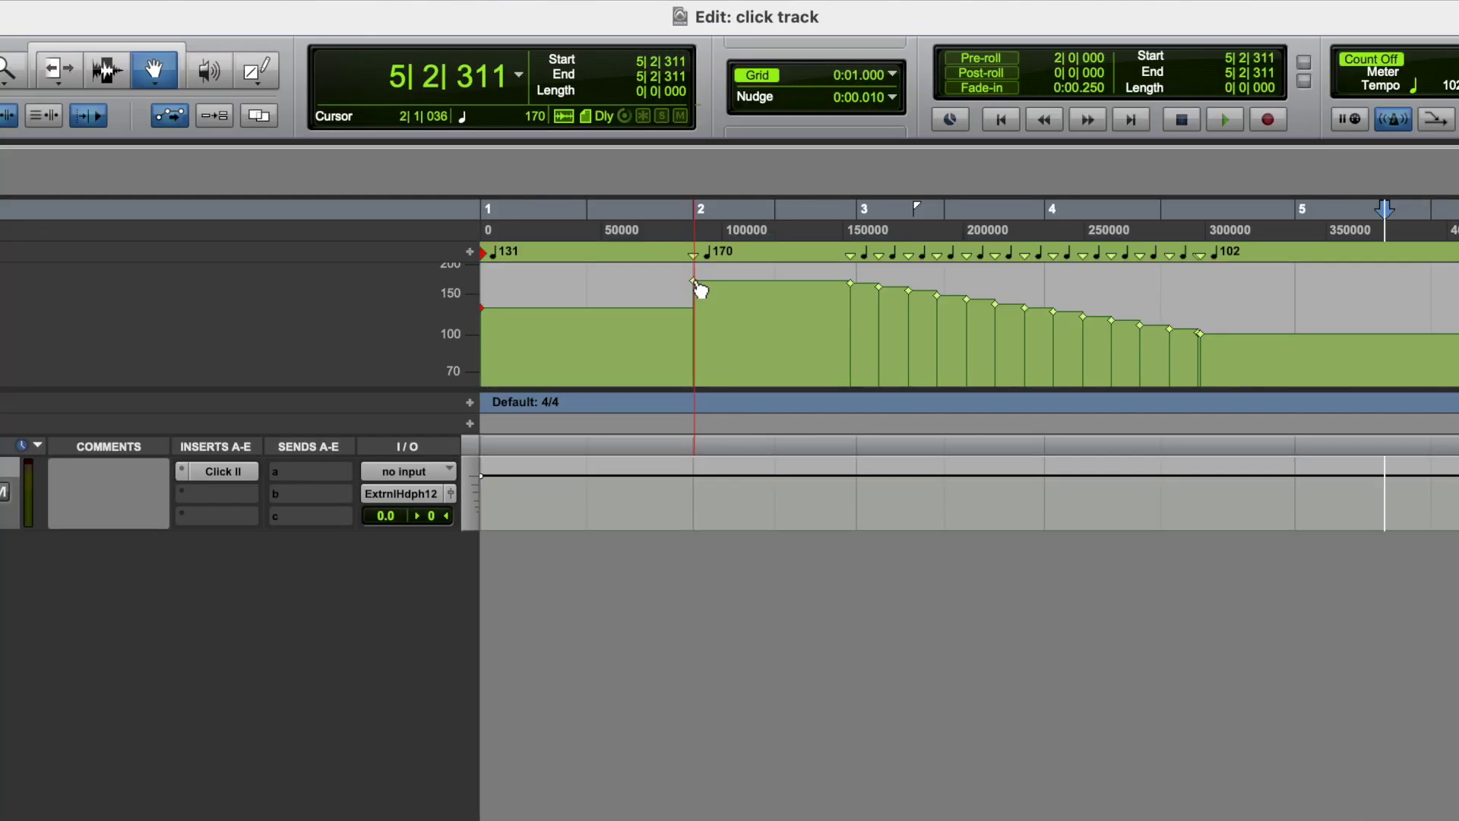
pyautogui.moveTo(677, 219); pyautogui.dragTo(707, 221)
pyautogui.moveTo(734, 289)
pyautogui.mouseDown()
pyautogui.moveTo(711, 296)
pyautogui.moveTo(709, 275)
pyautogui.moveTo(711, 299)
pyautogui.mouseUp()
pyautogui.press('Return')
# - Delete the tempo ramp and remaining tempo changes, leaving a flat 120 BPM
pyautogui.click(117, 75)
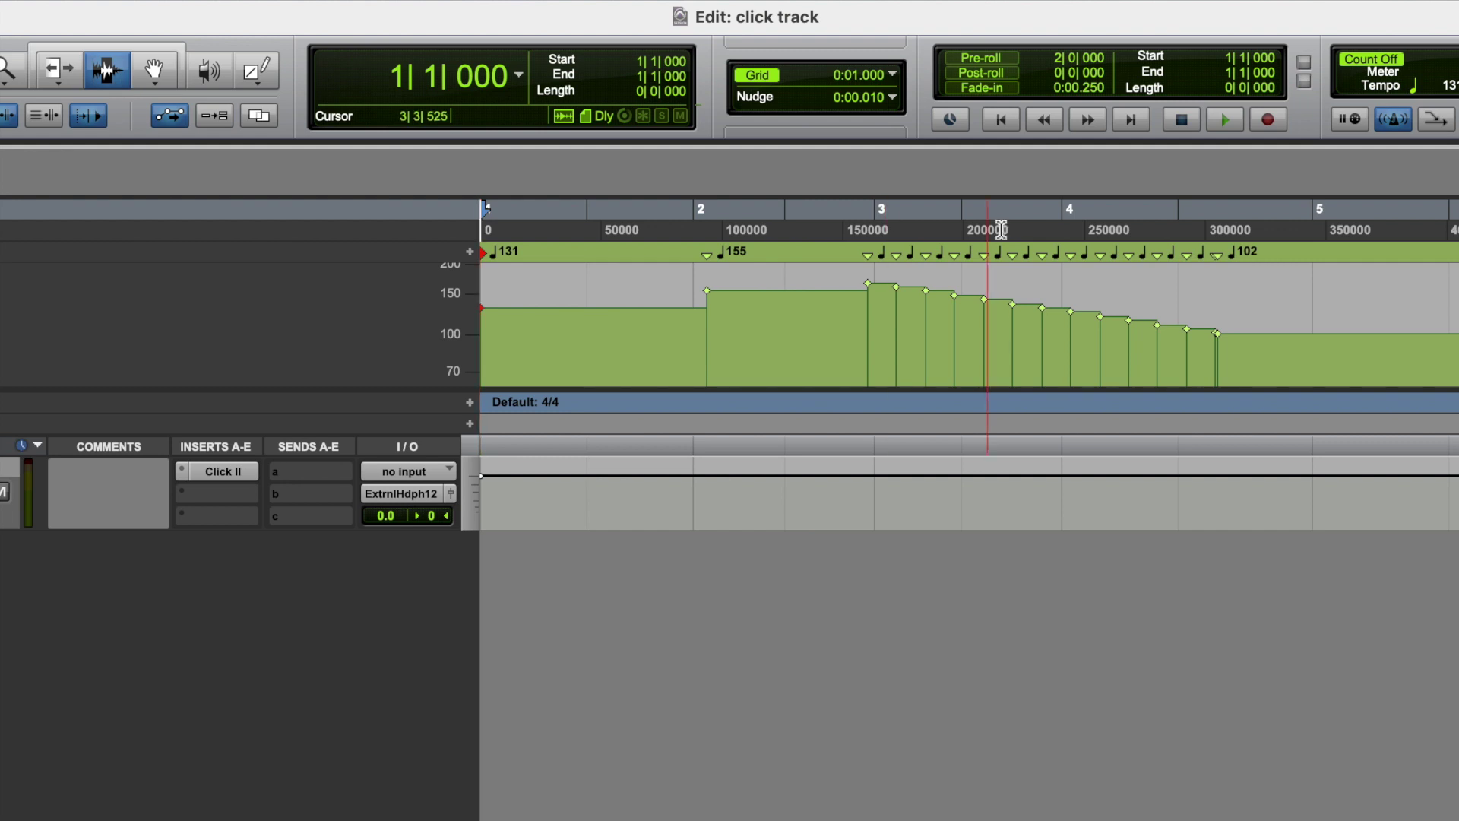
pyautogui.moveTo(1247, 342); pyautogui.dragTo(840, 336)
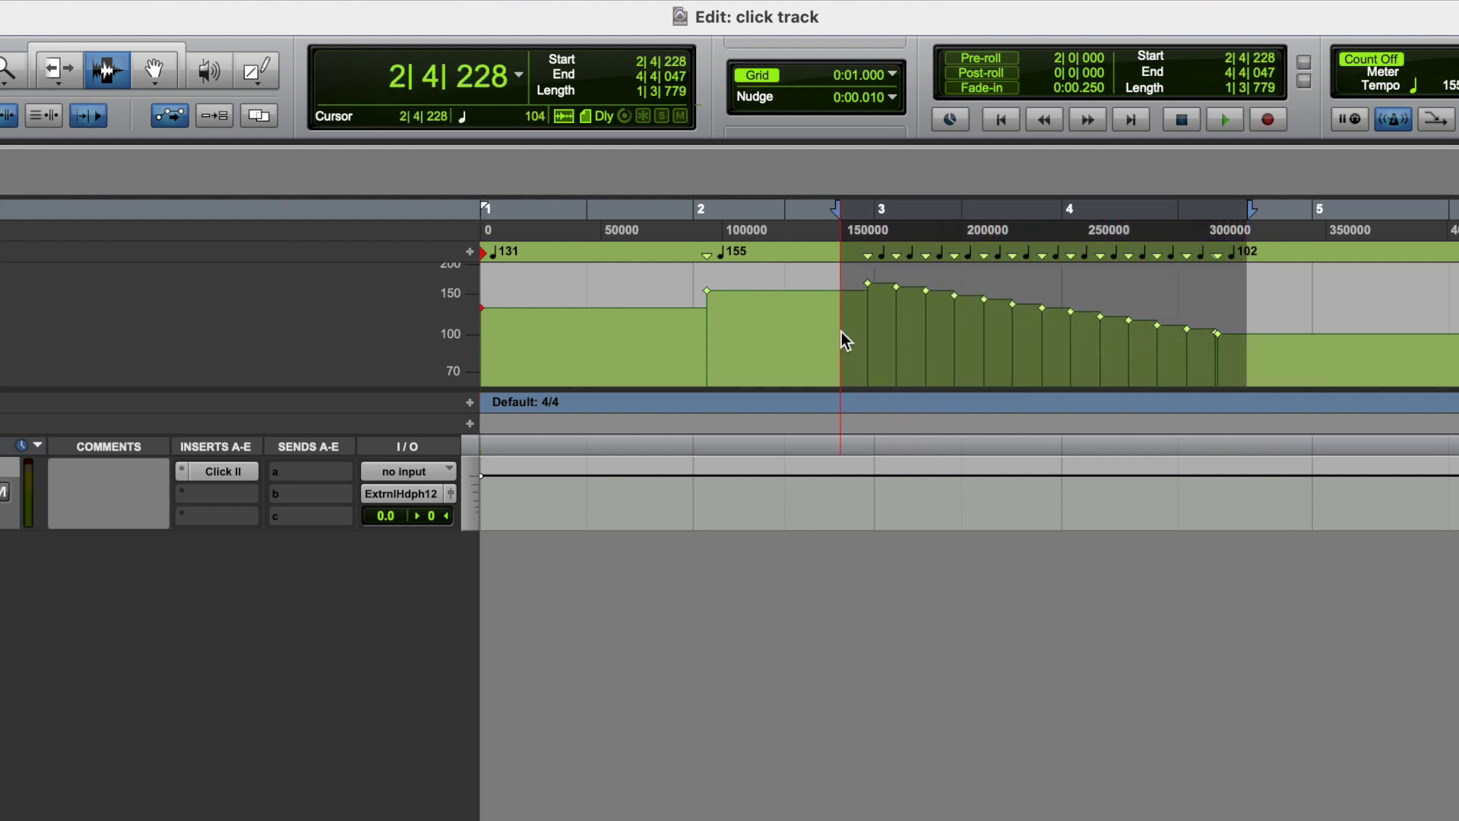
pyautogui.press('Delete')
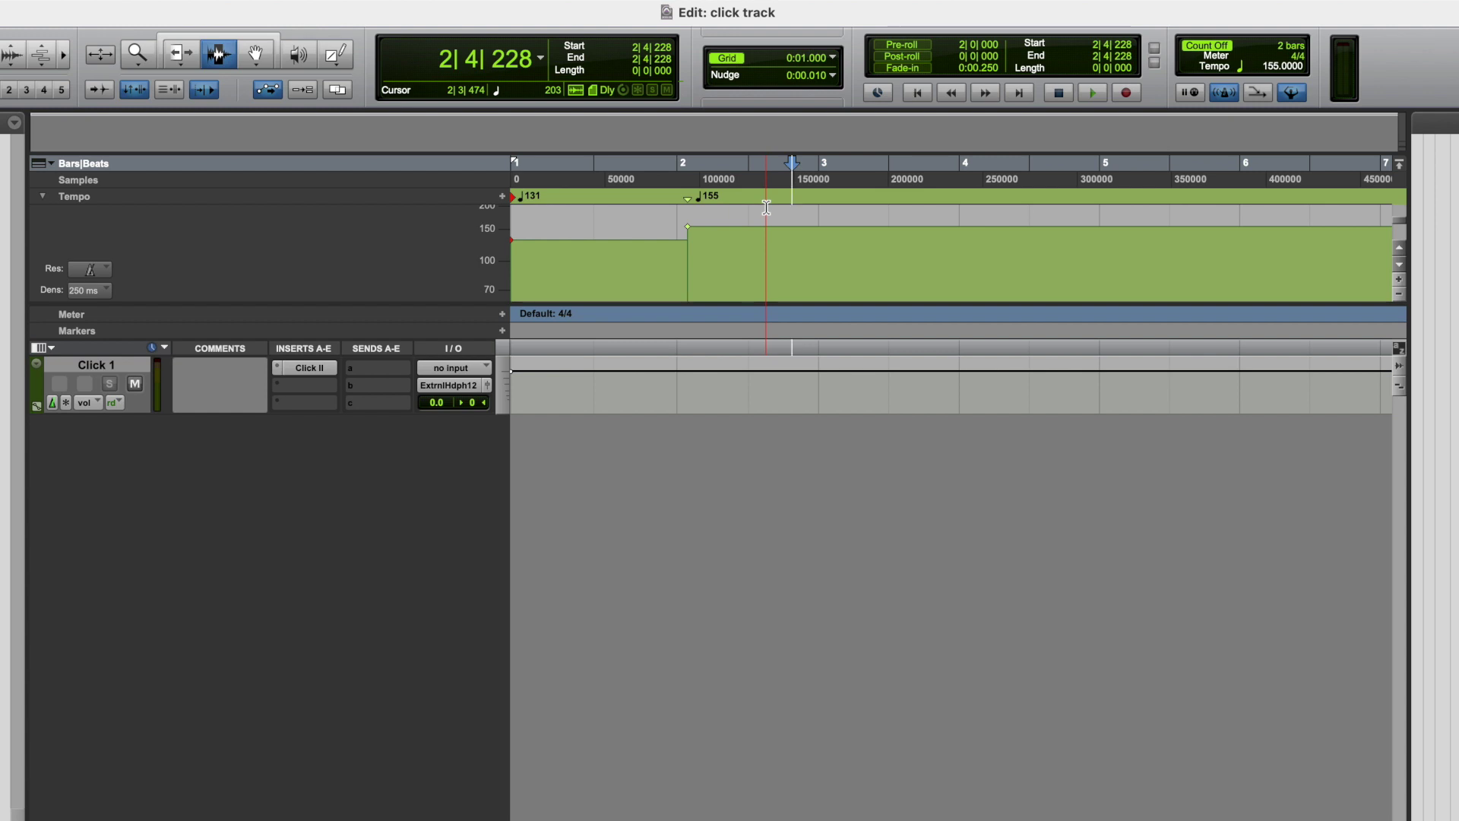
pyautogui.moveTo(766, 207); pyautogui.dragTo(415, 215)
pyautogui.press('Delete')
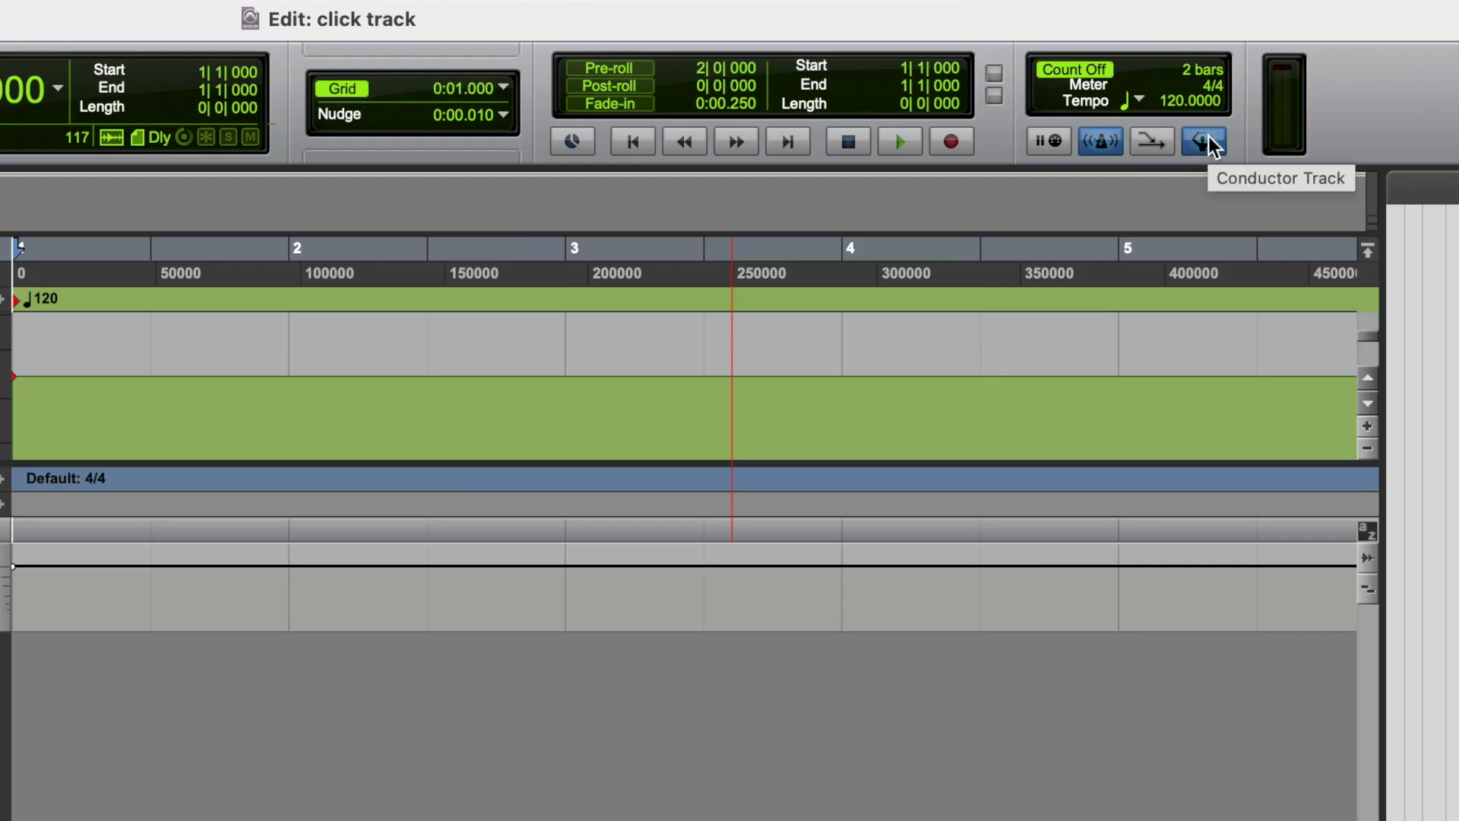
# - Change the transport's tempo value from 120 to 128 BPM
pyautogui.click(1173, 102)
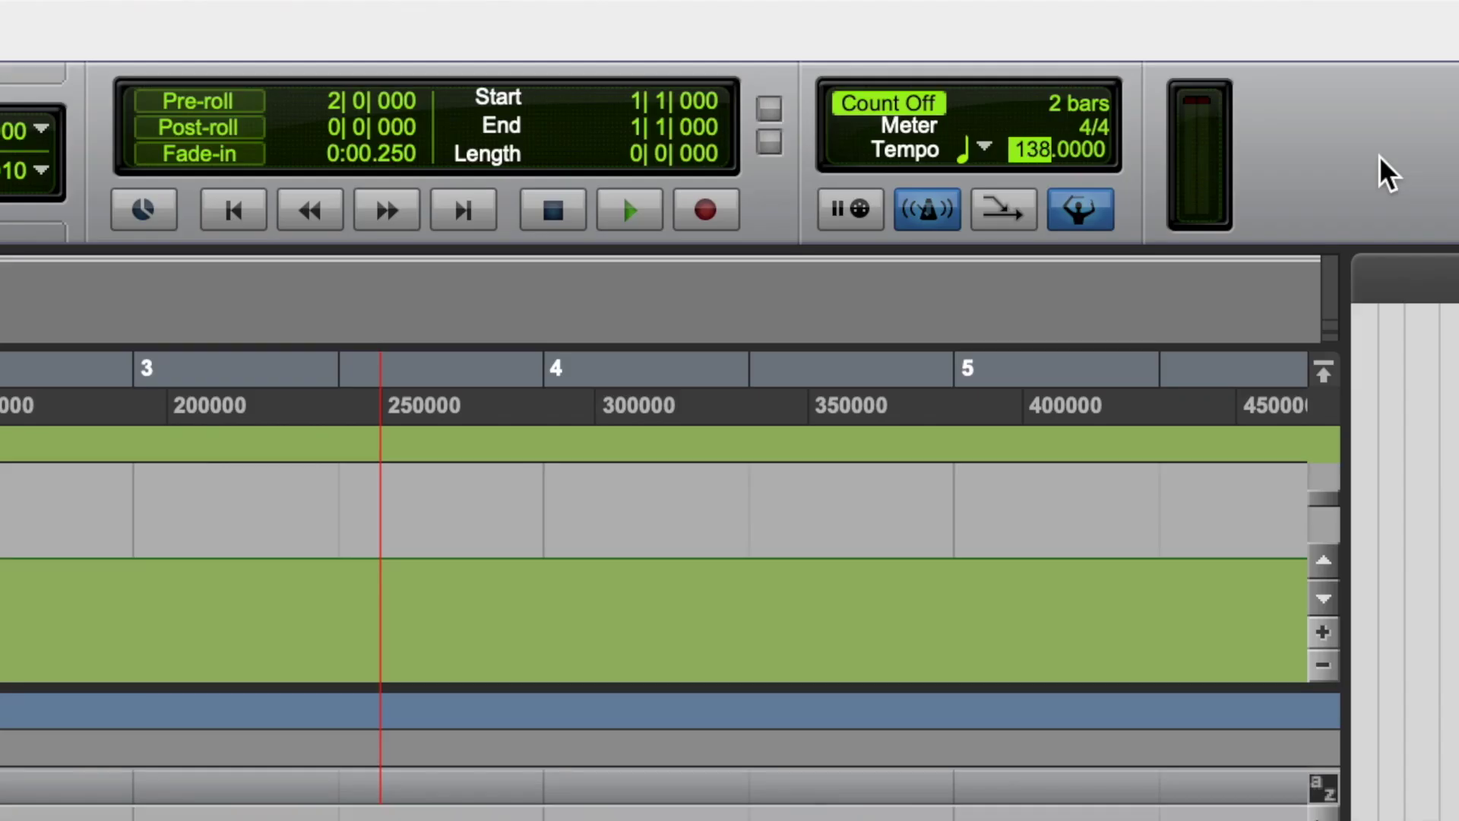
pyautogui.press('Down')
pyautogui.press('Down')
pyautogui.press('Return')
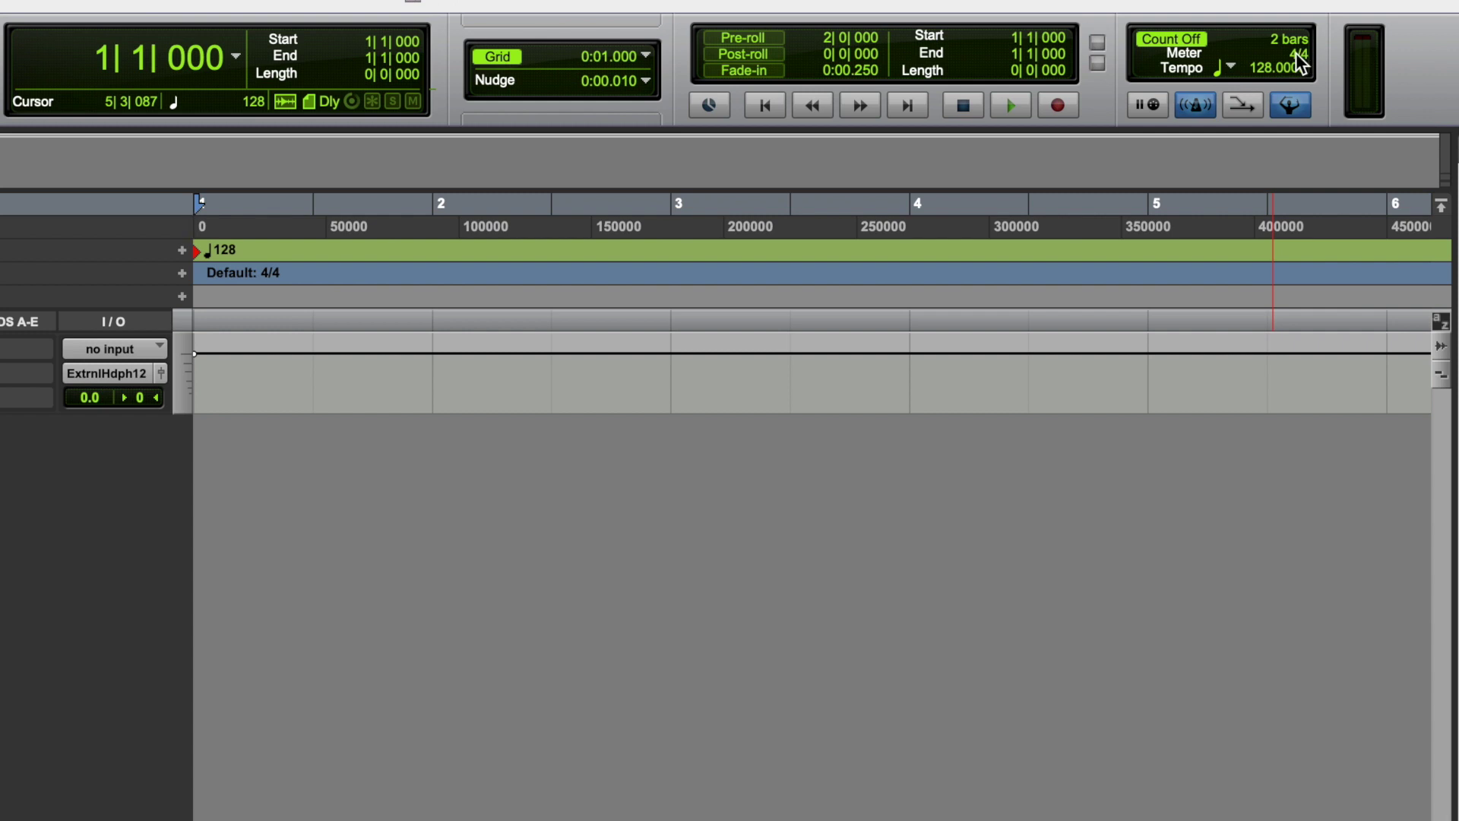
# - Set the bar-1 meter to 3/4 in the Meter Change dialog and play it back
pyautogui.doubleClick(1298, 58)
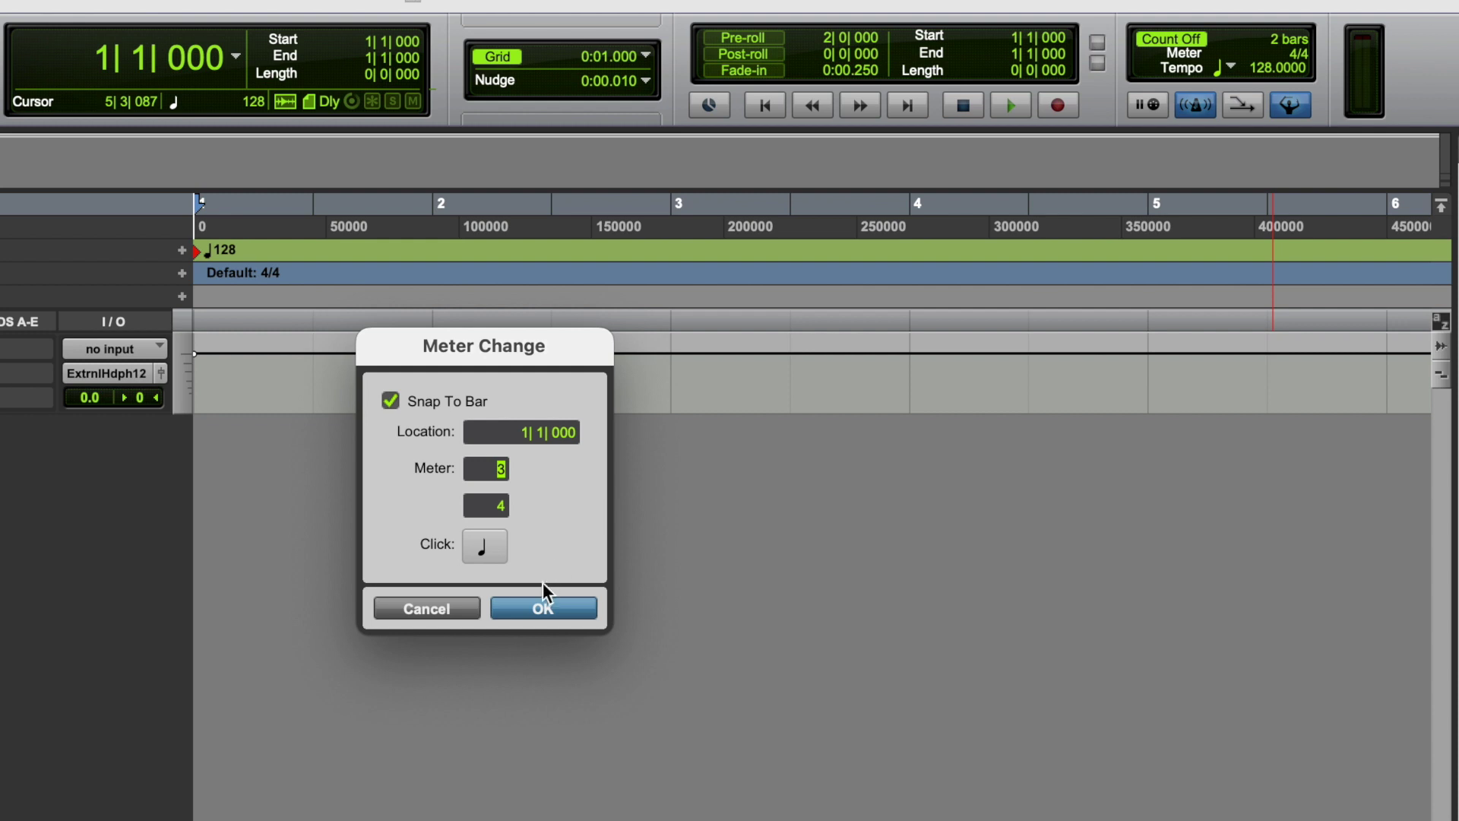
pyautogui.click(541, 608)
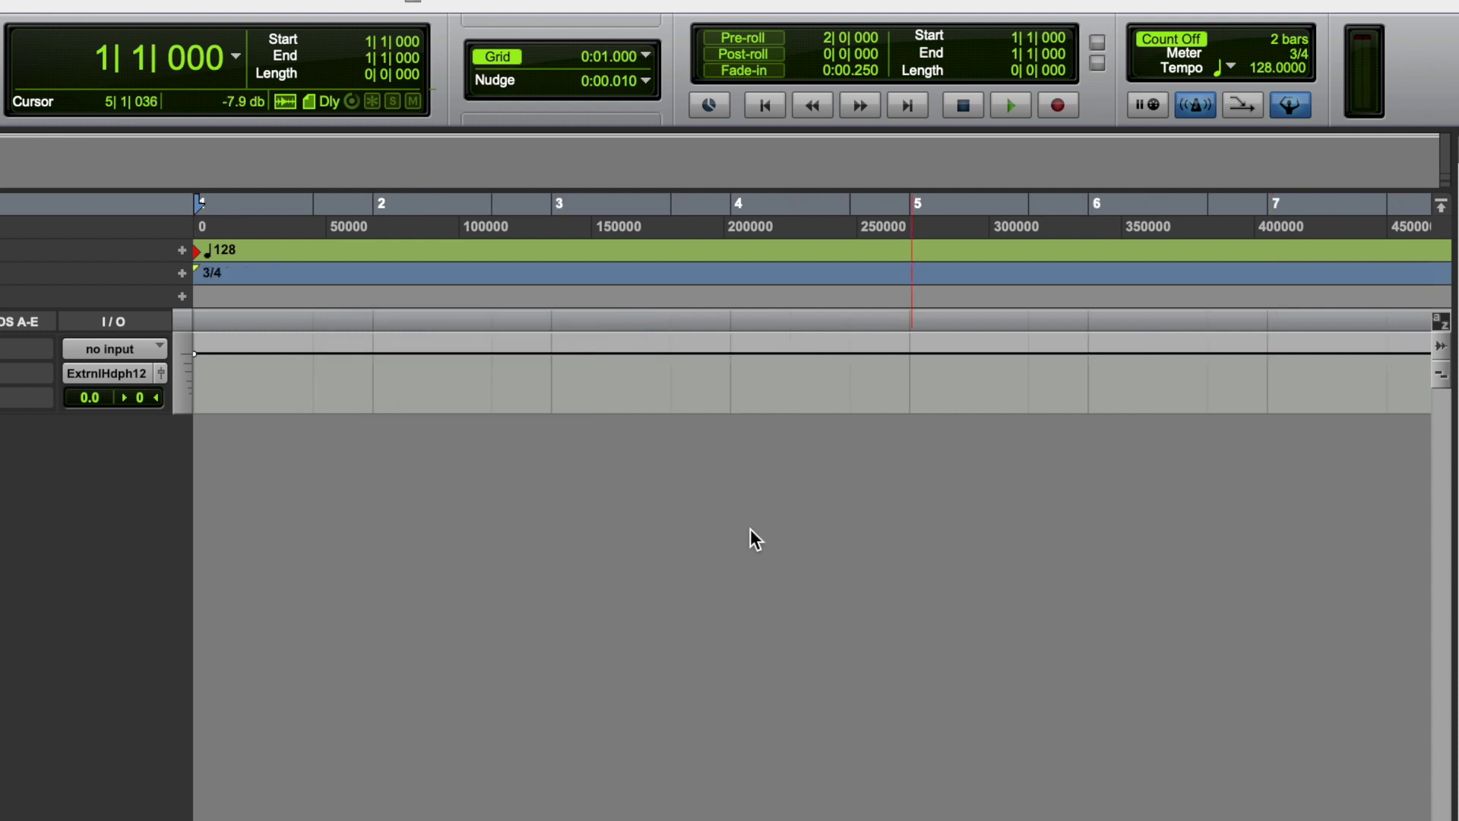
pyautogui.press('space')
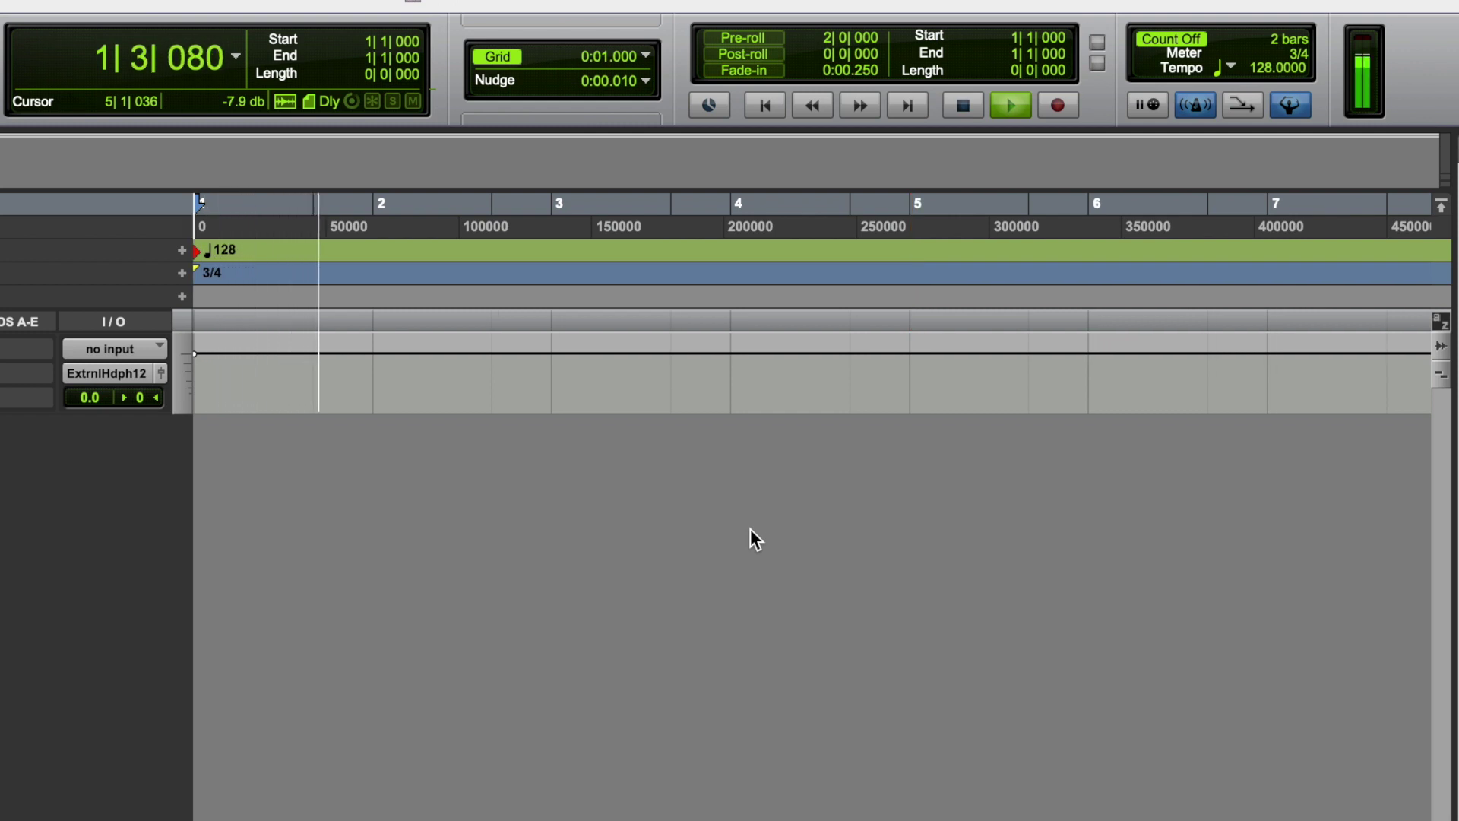
pyautogui.press('space')
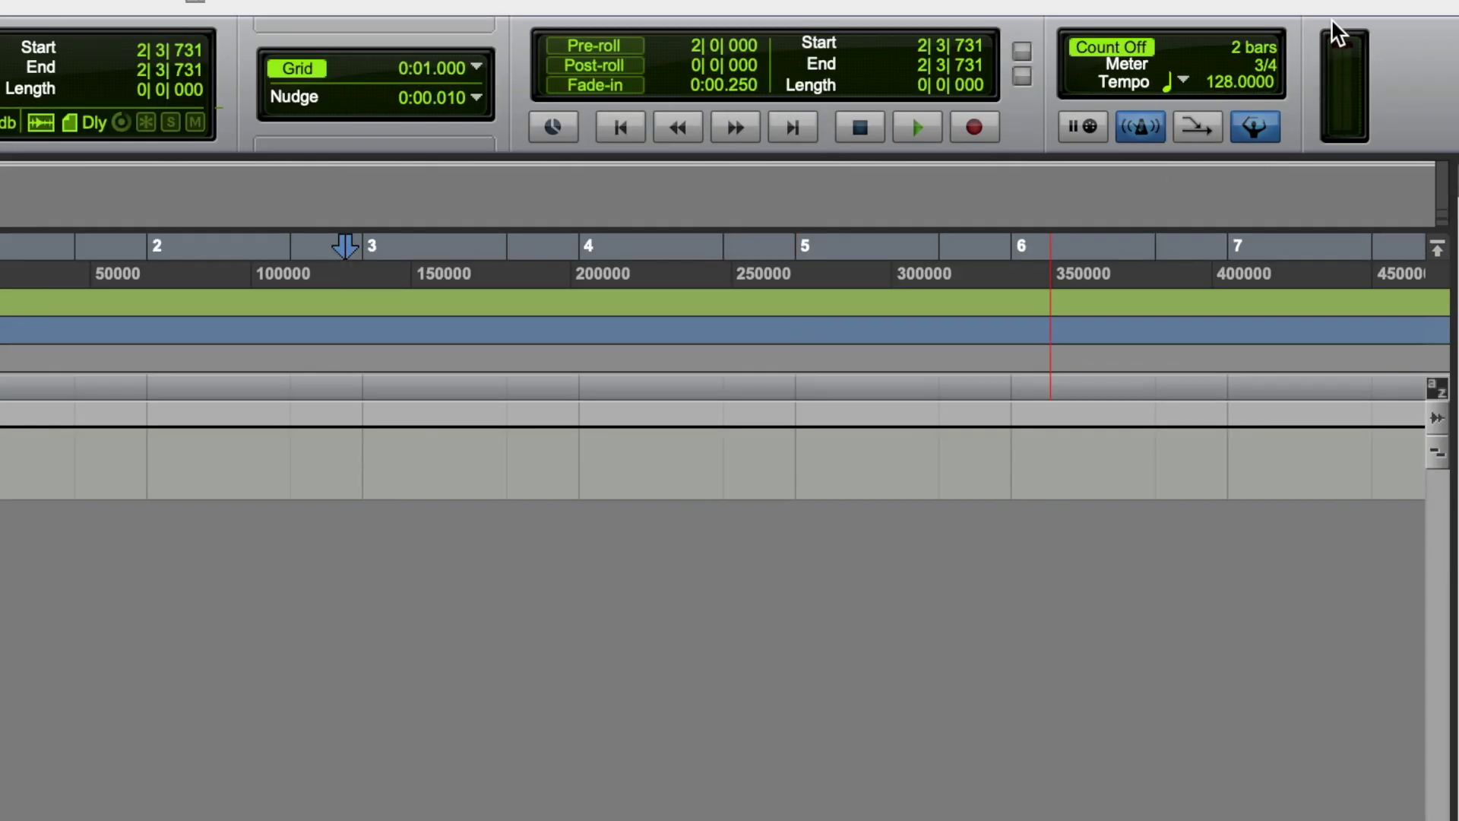
pyautogui.click(1257, 67)
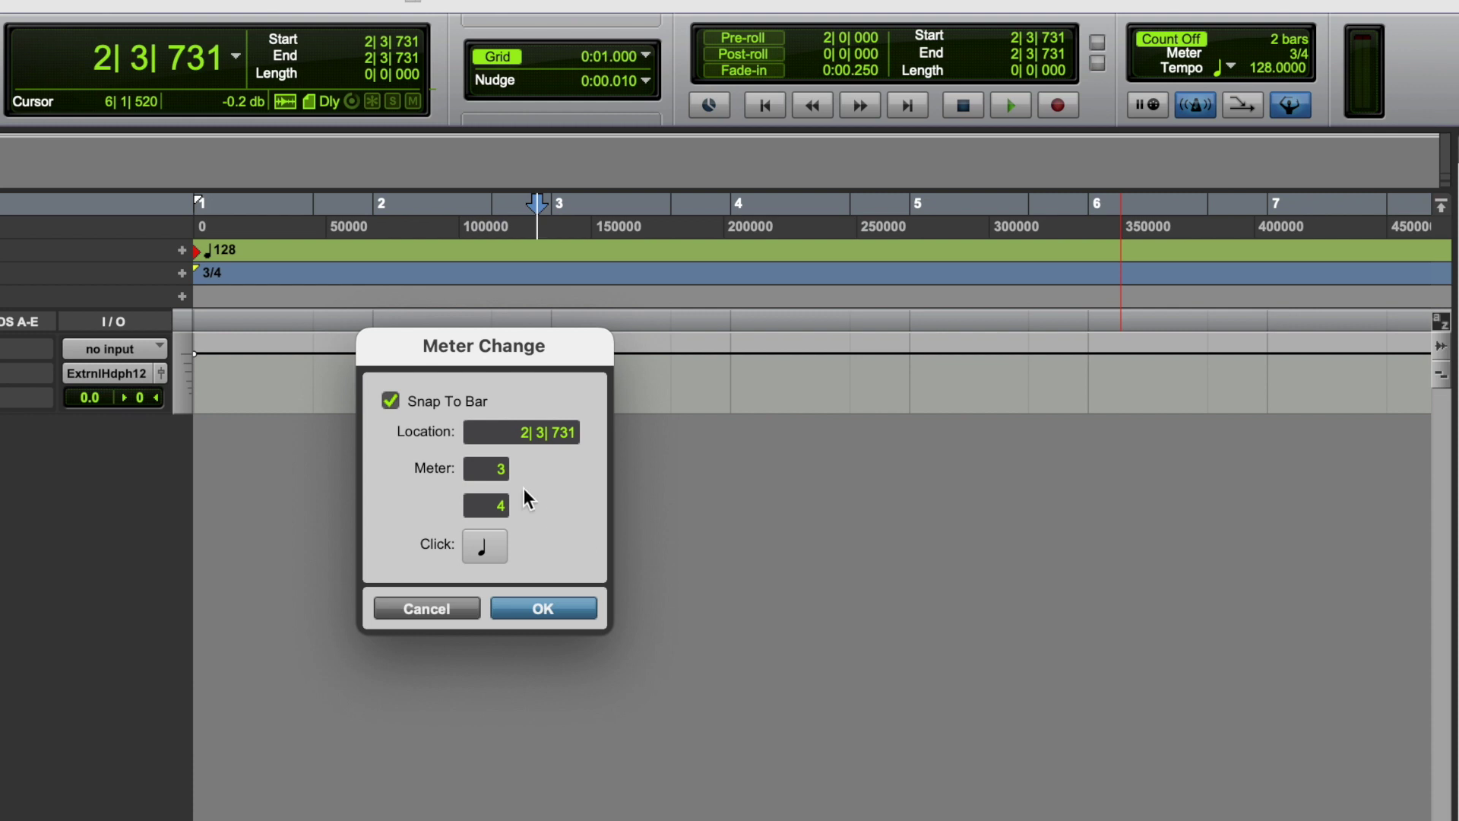
# - Add a 4/4 meter change at bar 2 and play both meters from the start
pyautogui.click(301, 568)
pyautogui.write('4')
pyautogui.click(541, 434)
pyautogui.press('Return')
pyautogui.press('Return')
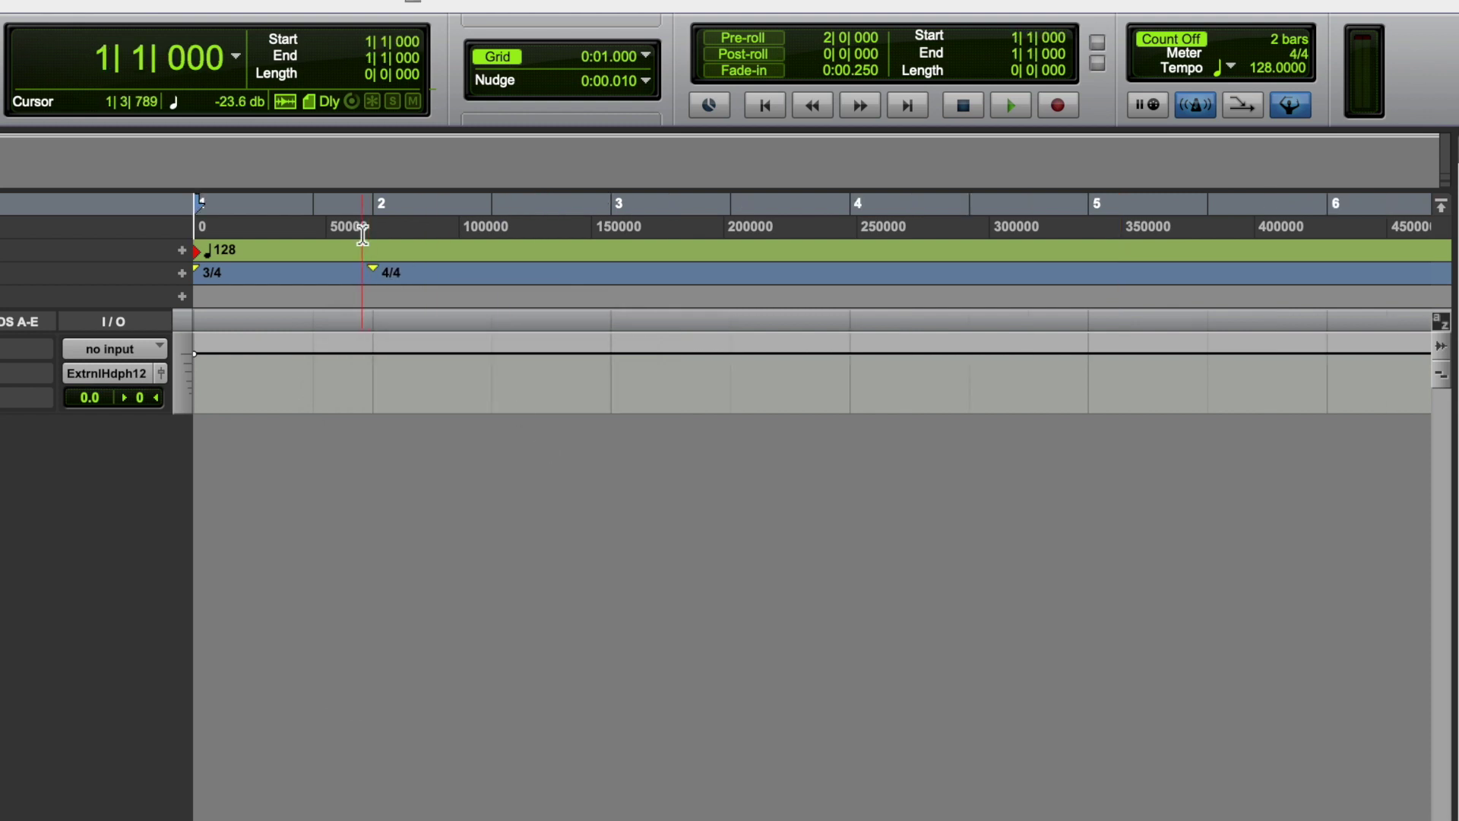
pyautogui.press('space')
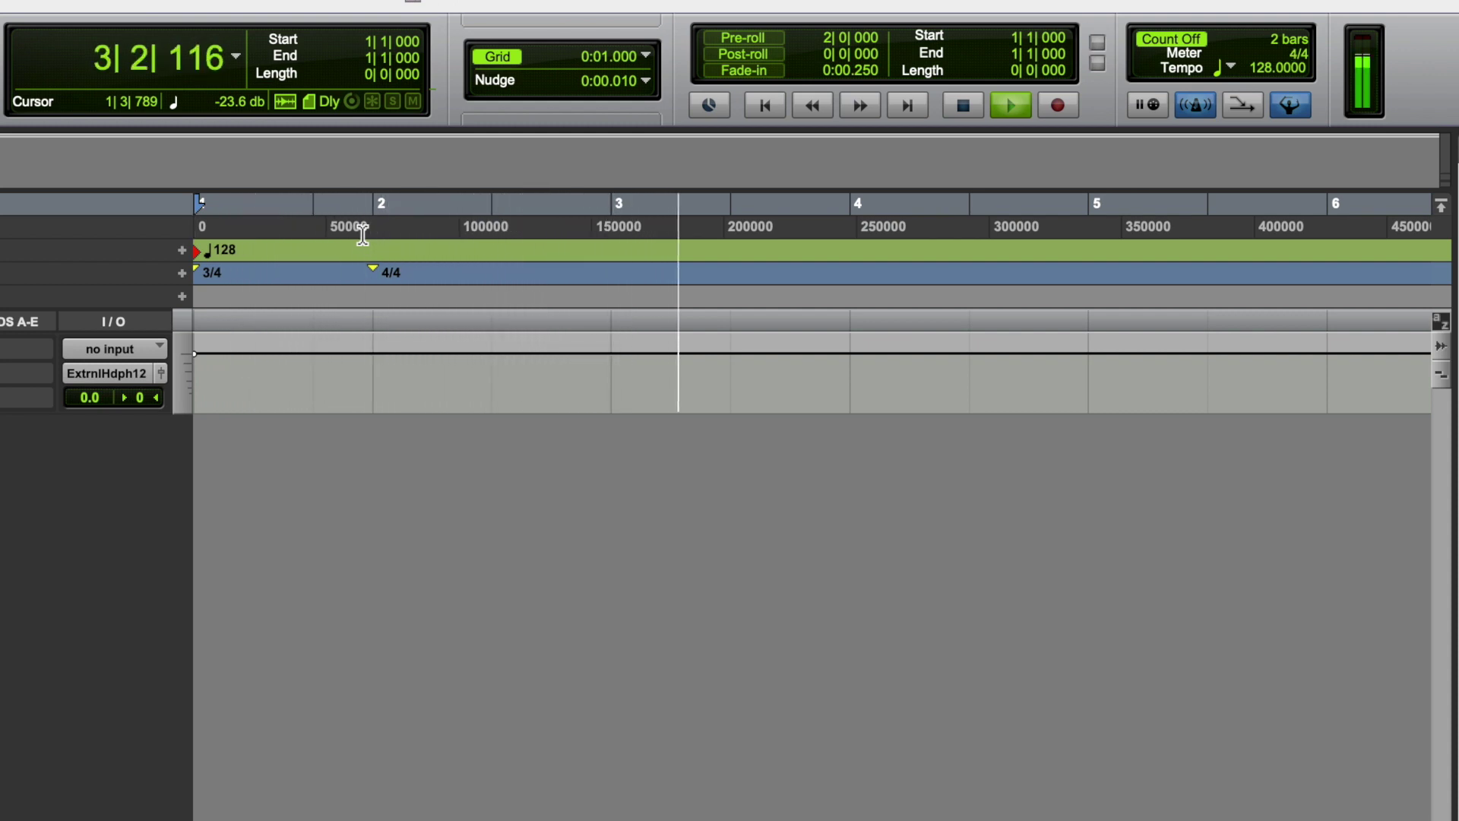
pyautogui.press('space')
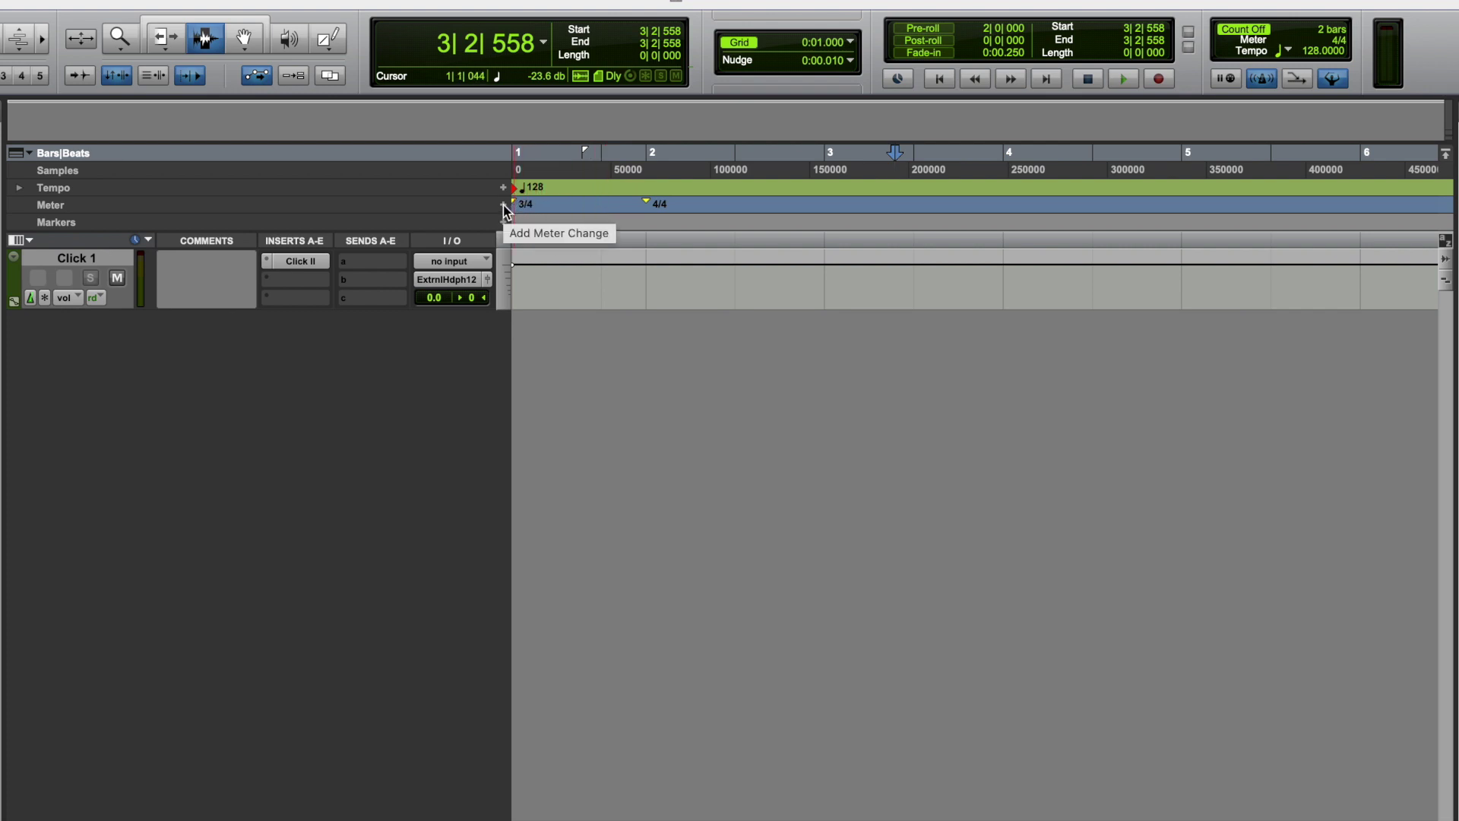
# - Add a 5/4 meter change at bar 3 and play through all three meters
pyautogui.click(770, 159)
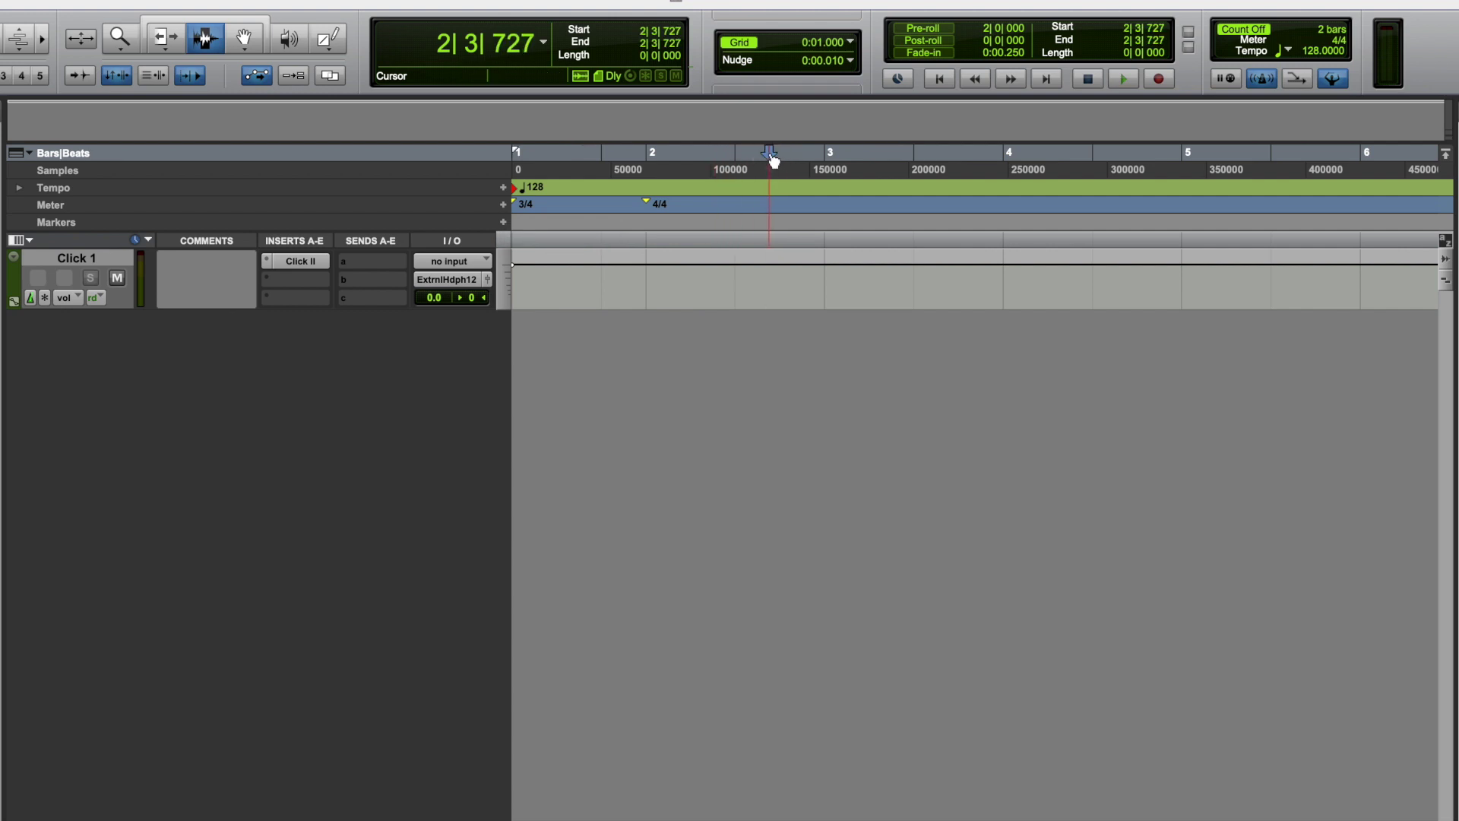
pyautogui.click(503, 204)
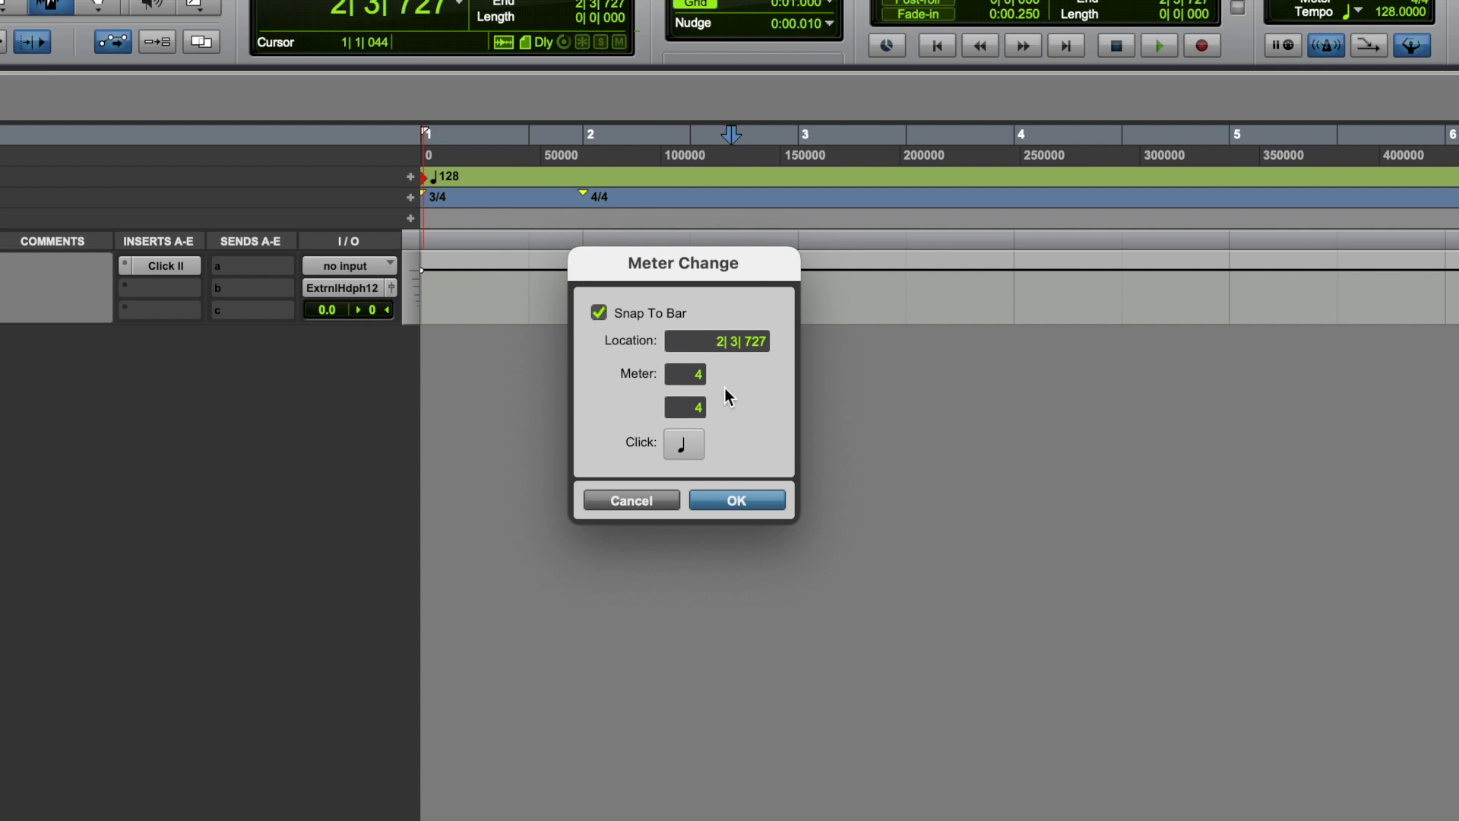
pyautogui.click(720, 344)
pyautogui.write('3')
pyautogui.write('5')
pyautogui.press('Return')
pyautogui.press('Return')
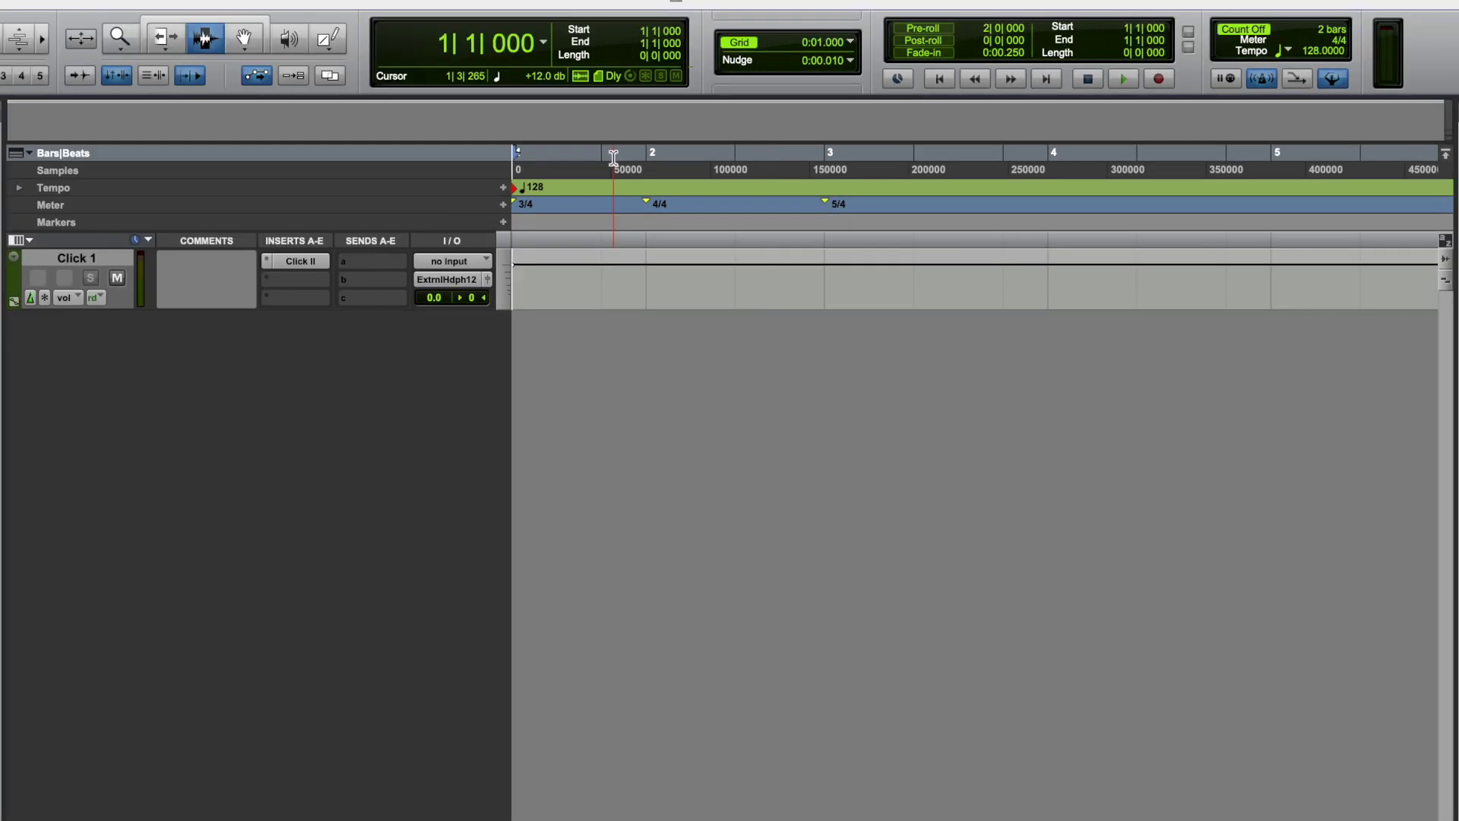
pyautogui.press('space')
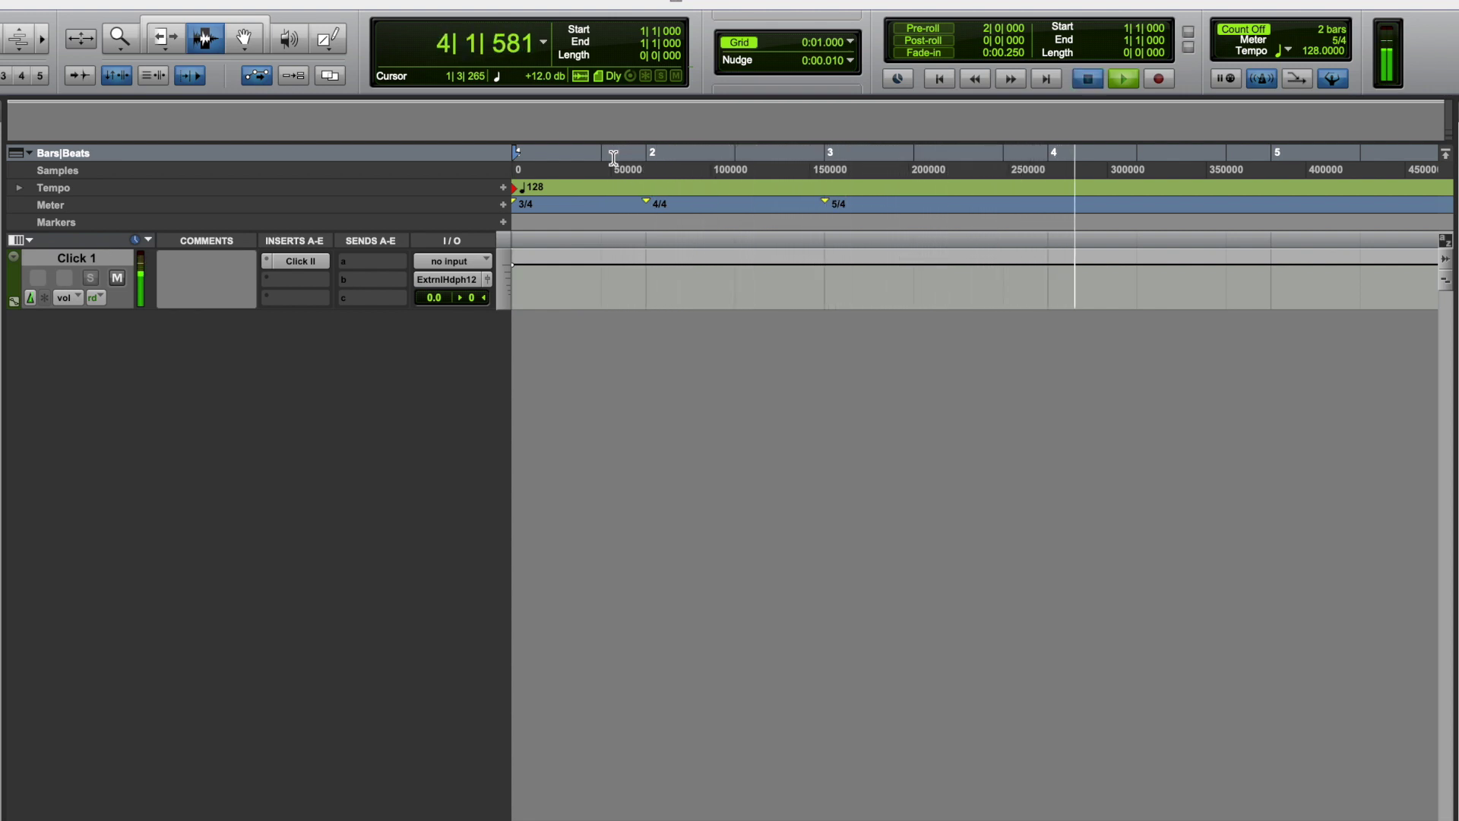
pyautogui.press('space')
# - Delete the 3/4, 4/4 and 5/4 meter events from bar 1 to bar 3 on the Meter ruler
pyautogui.moveTo(875, 206); pyautogui.dragTo(499, 199)
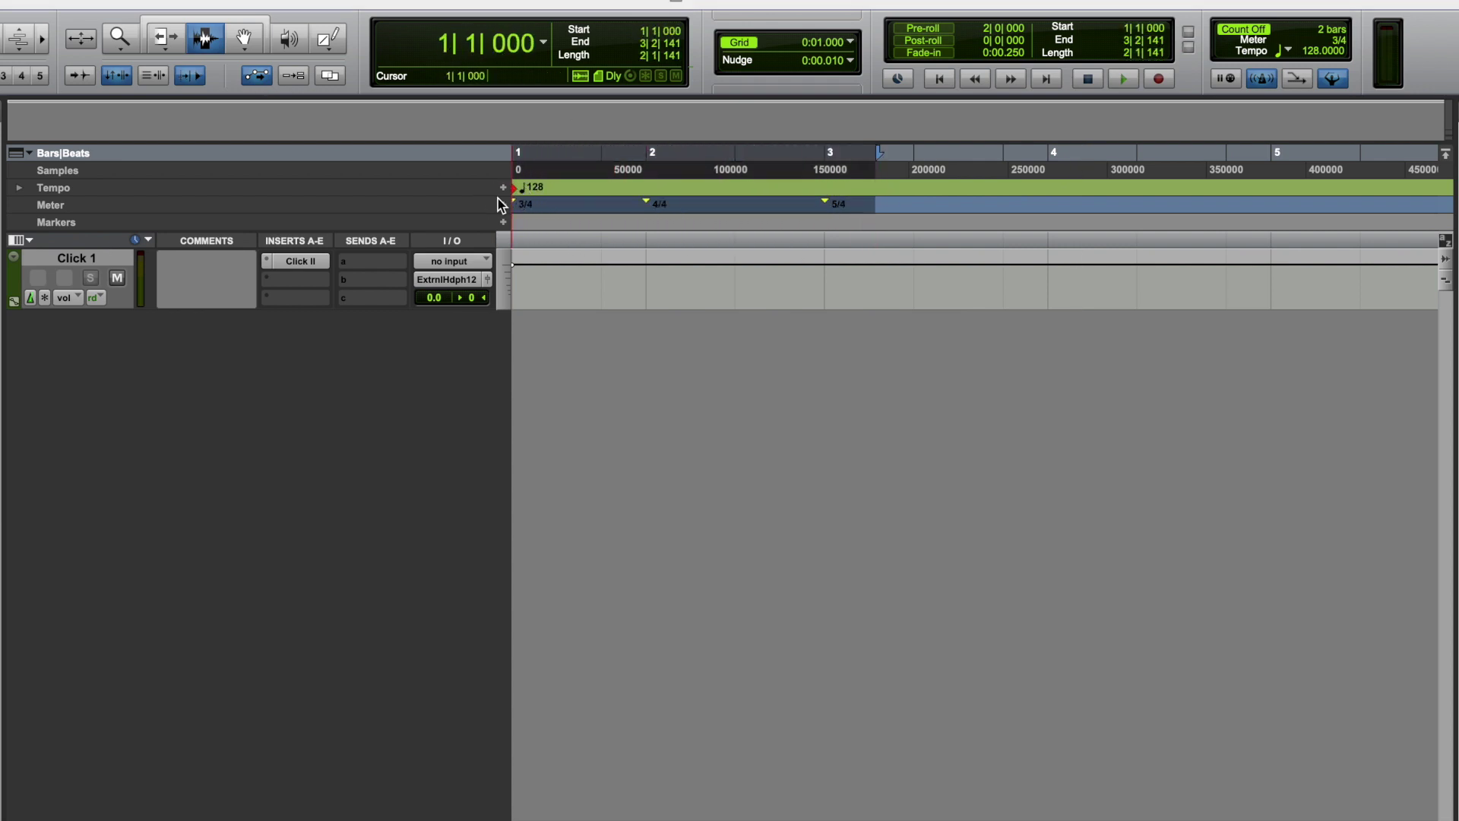
pyautogui.press('Delete')
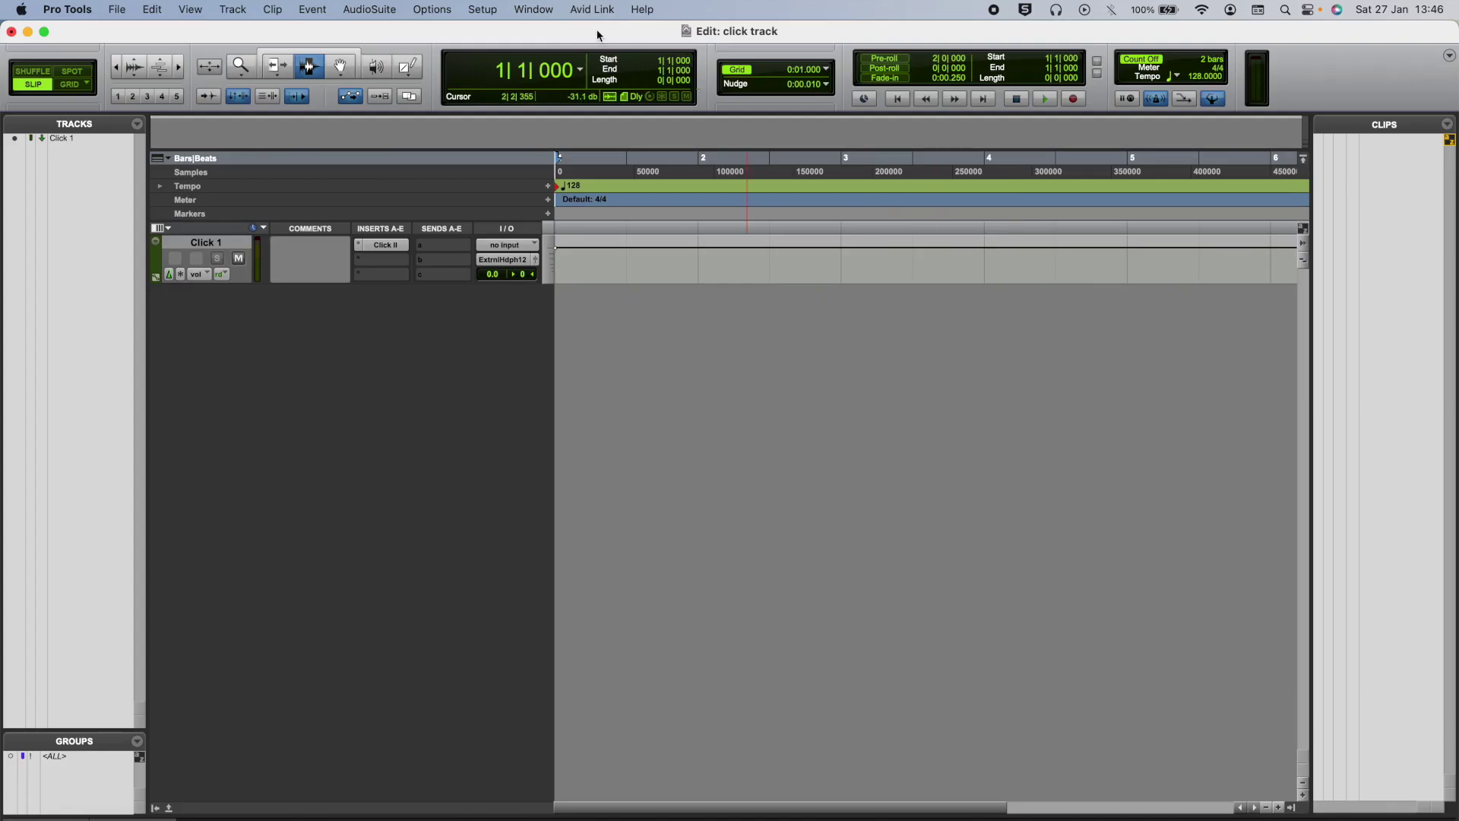
# - Create a new mono Audio 1 track, then record-enable and mute it
pyautogui.click(233, 9)
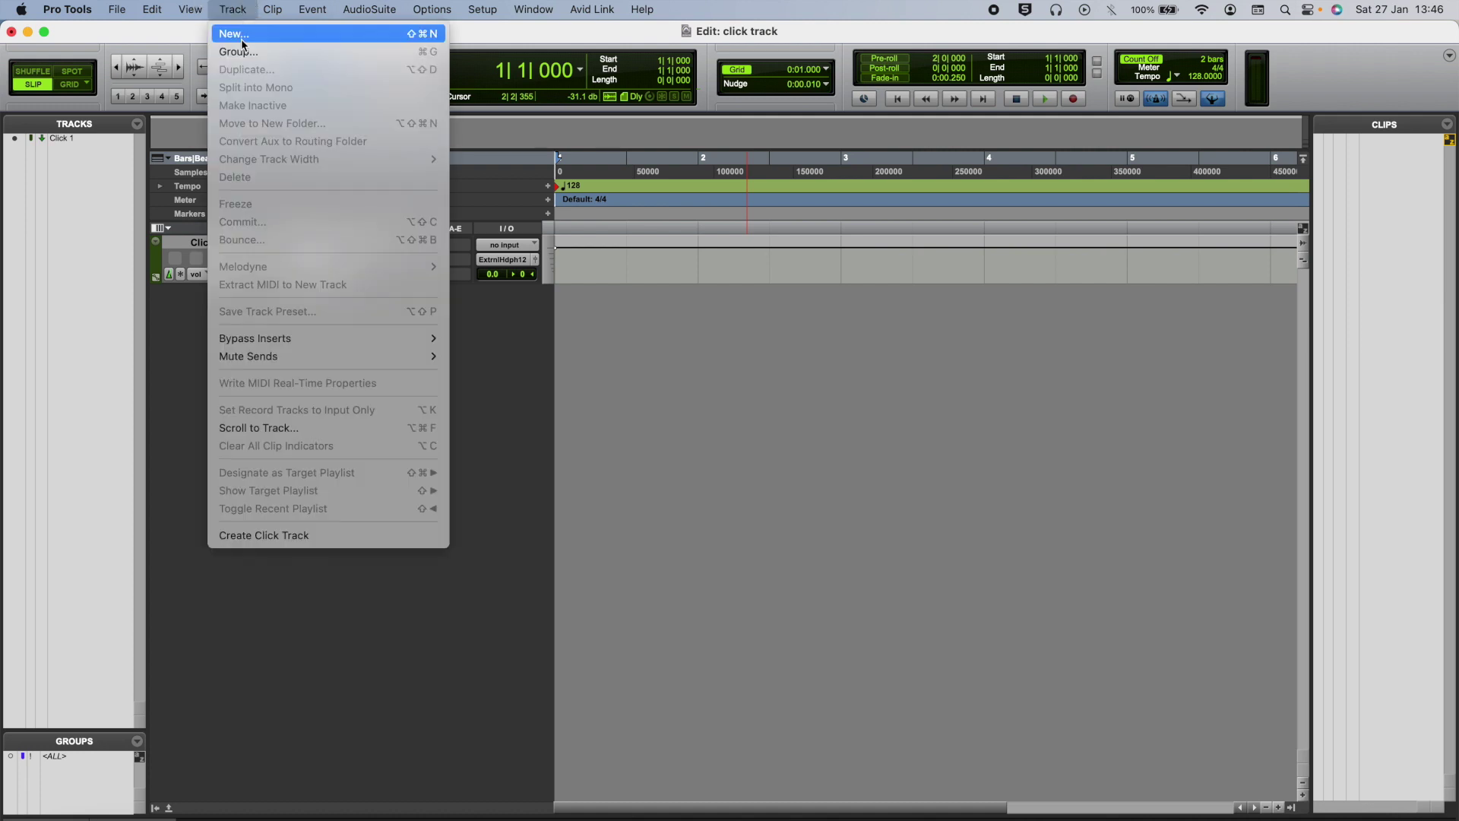
pyautogui.click(242, 37)
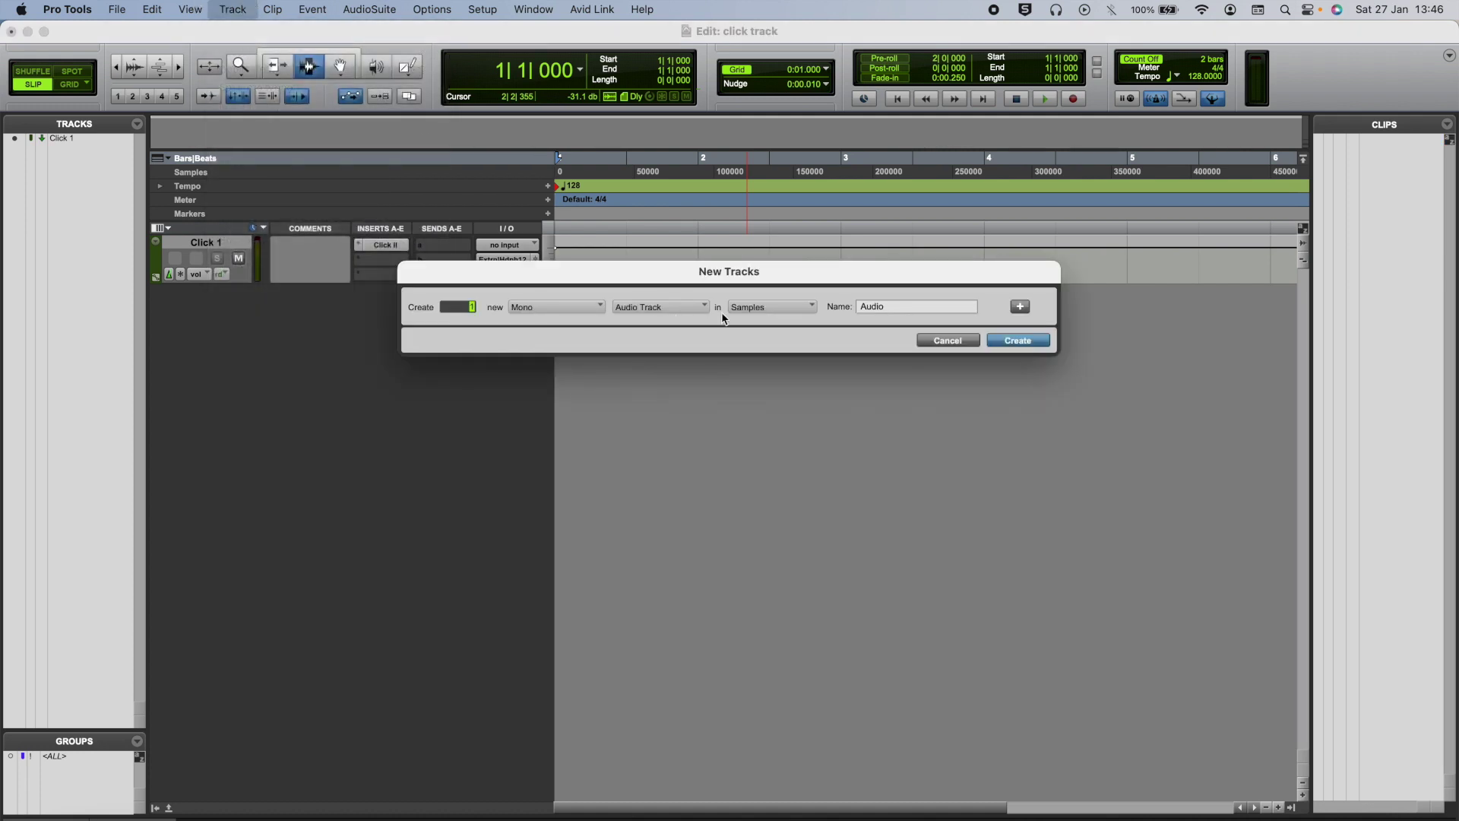
pyautogui.click(1038, 339)
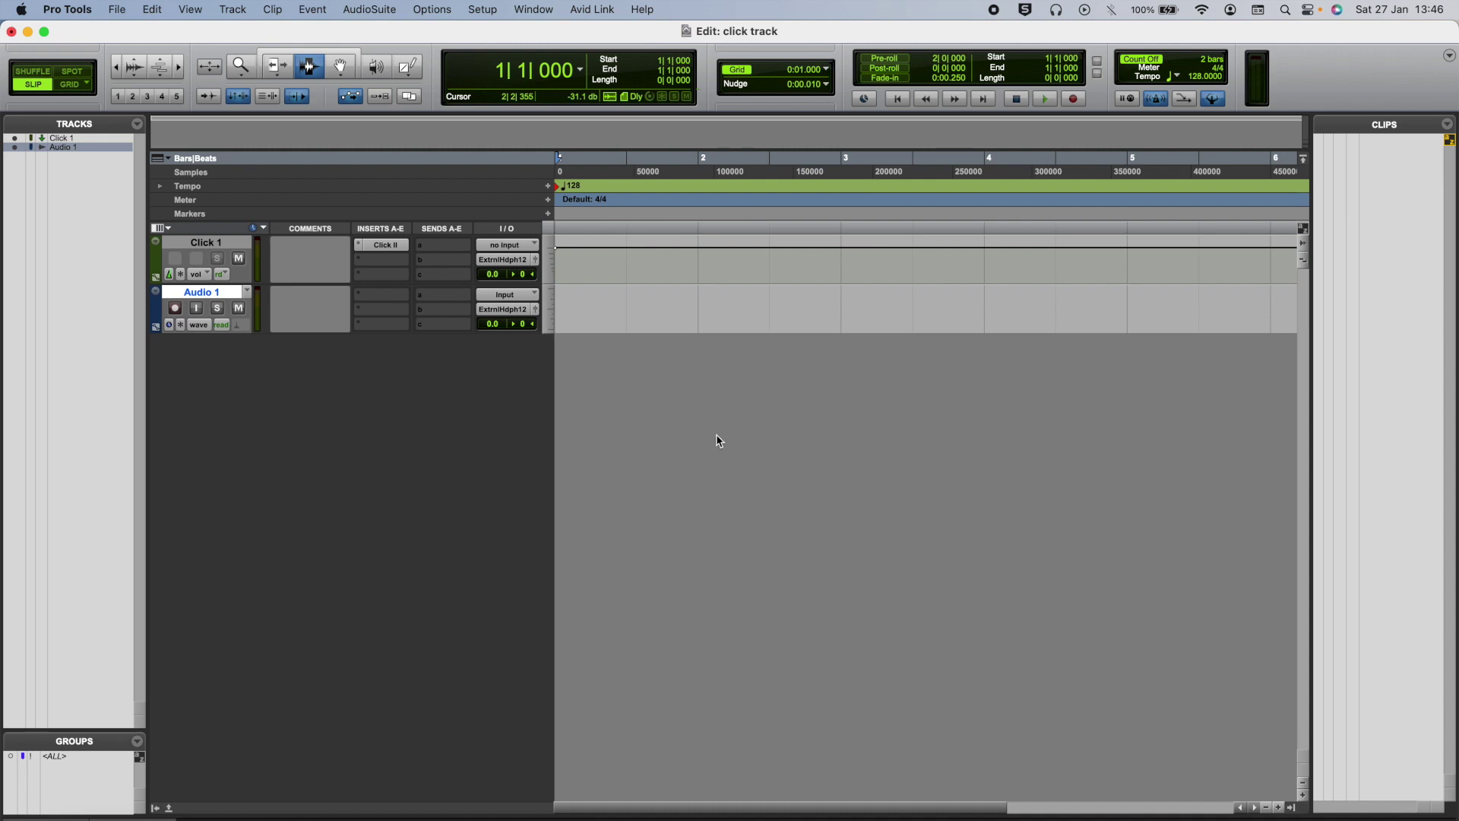
pyautogui.click(176, 308)
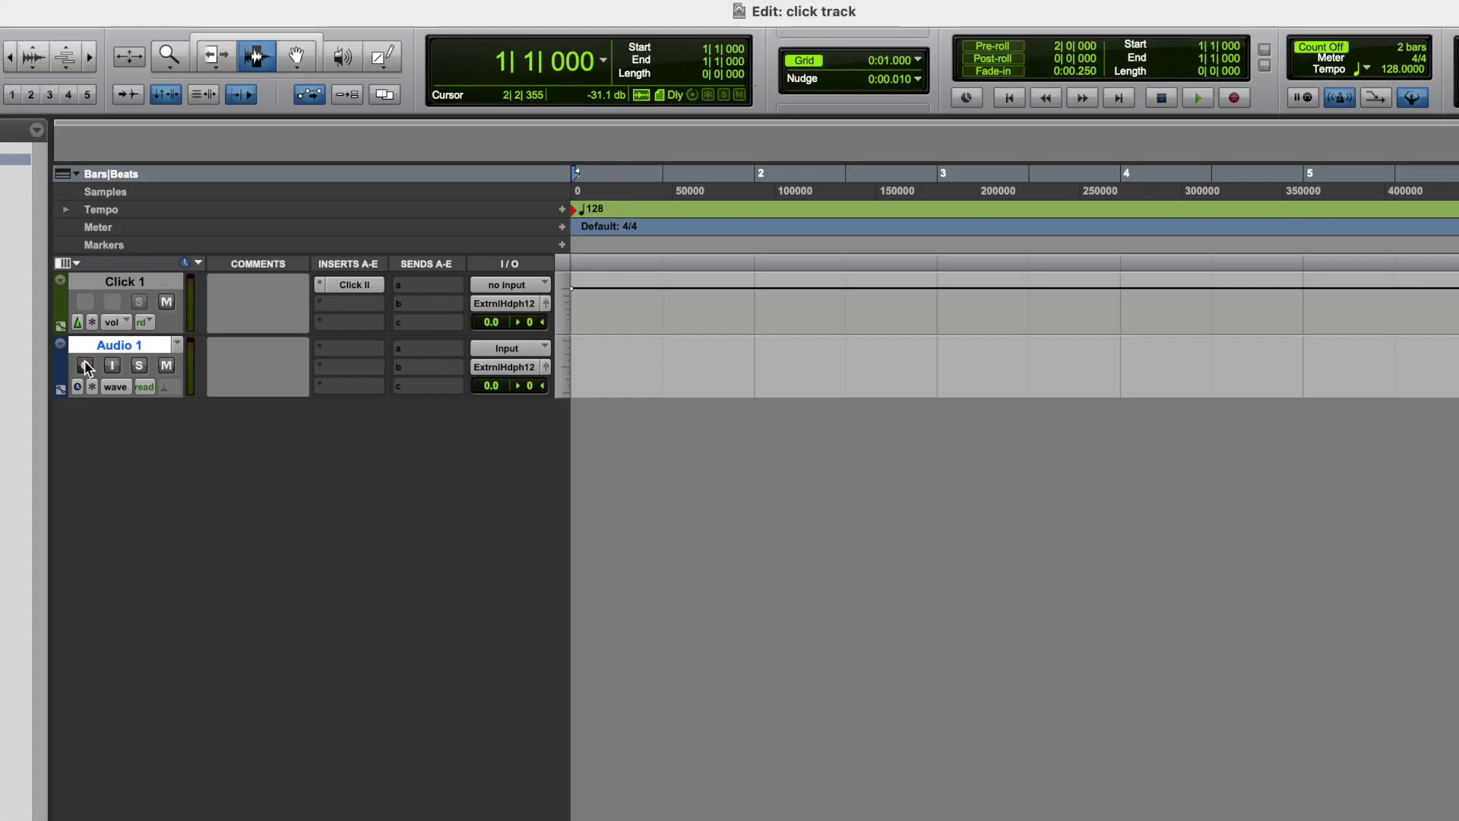
pyautogui.click(166, 366)
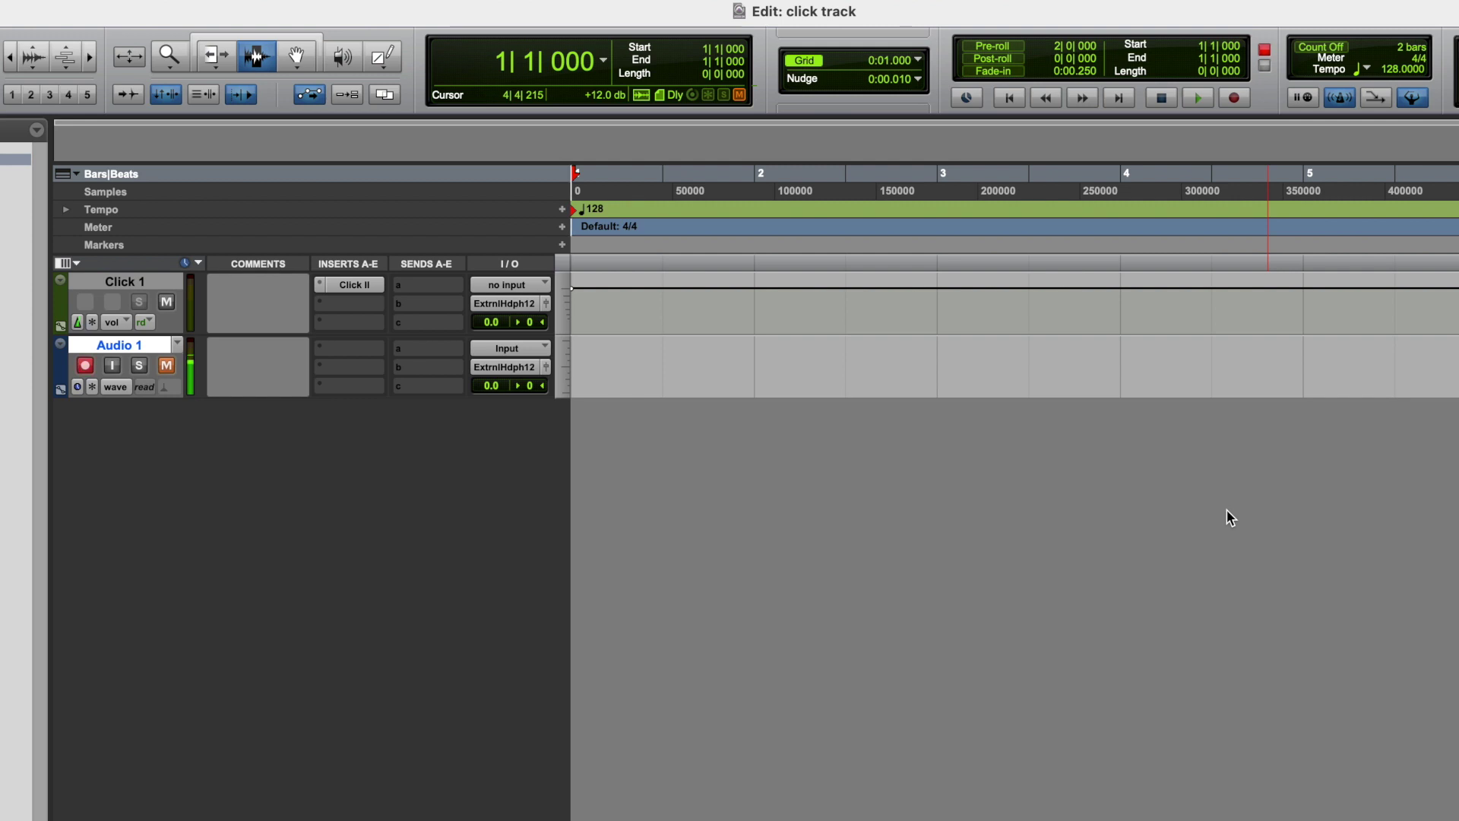
pyautogui.click(1233, 98)
pyautogui.click(1199, 98)
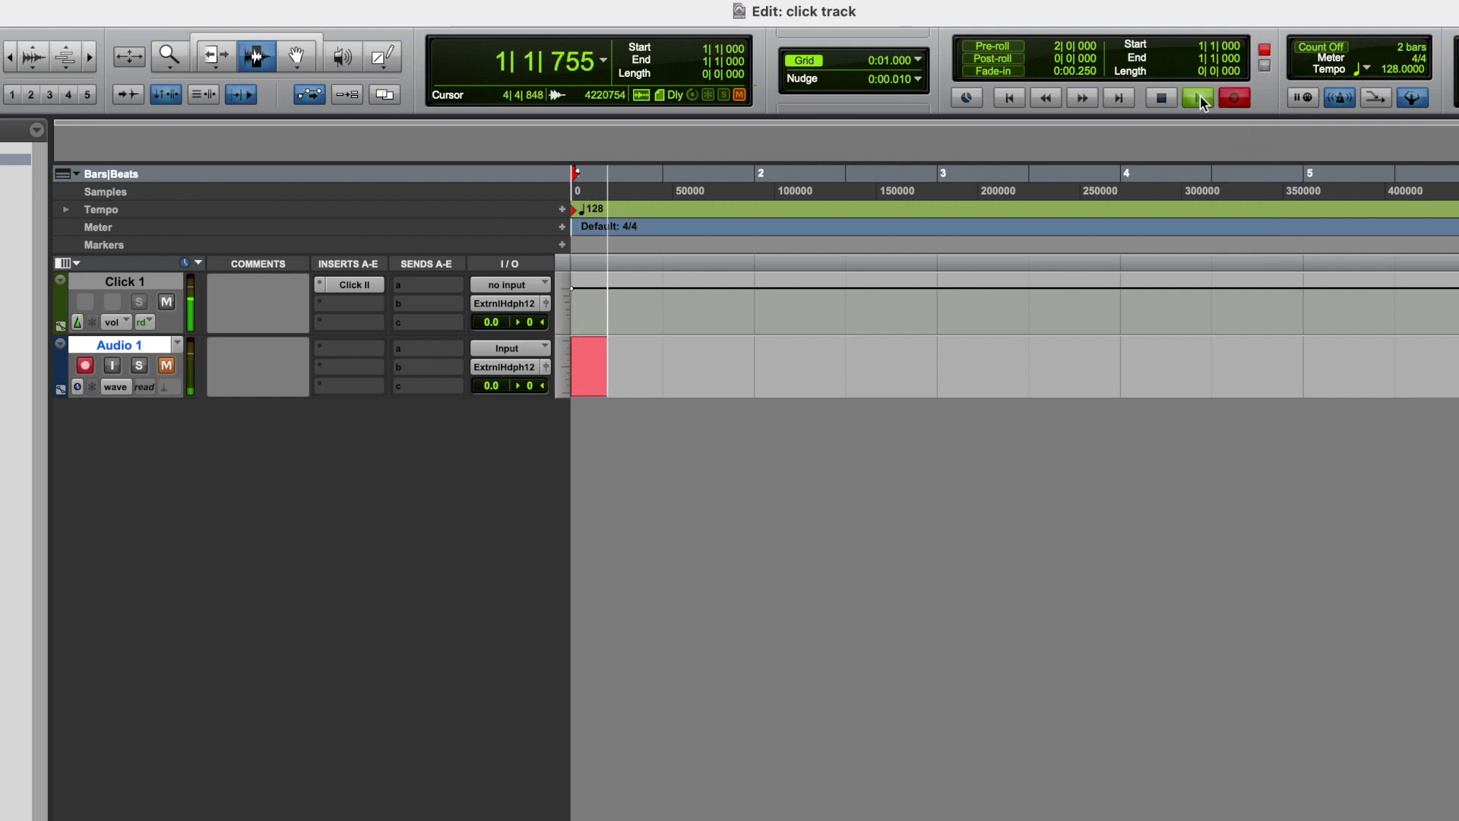
pyautogui.click(1161, 98)
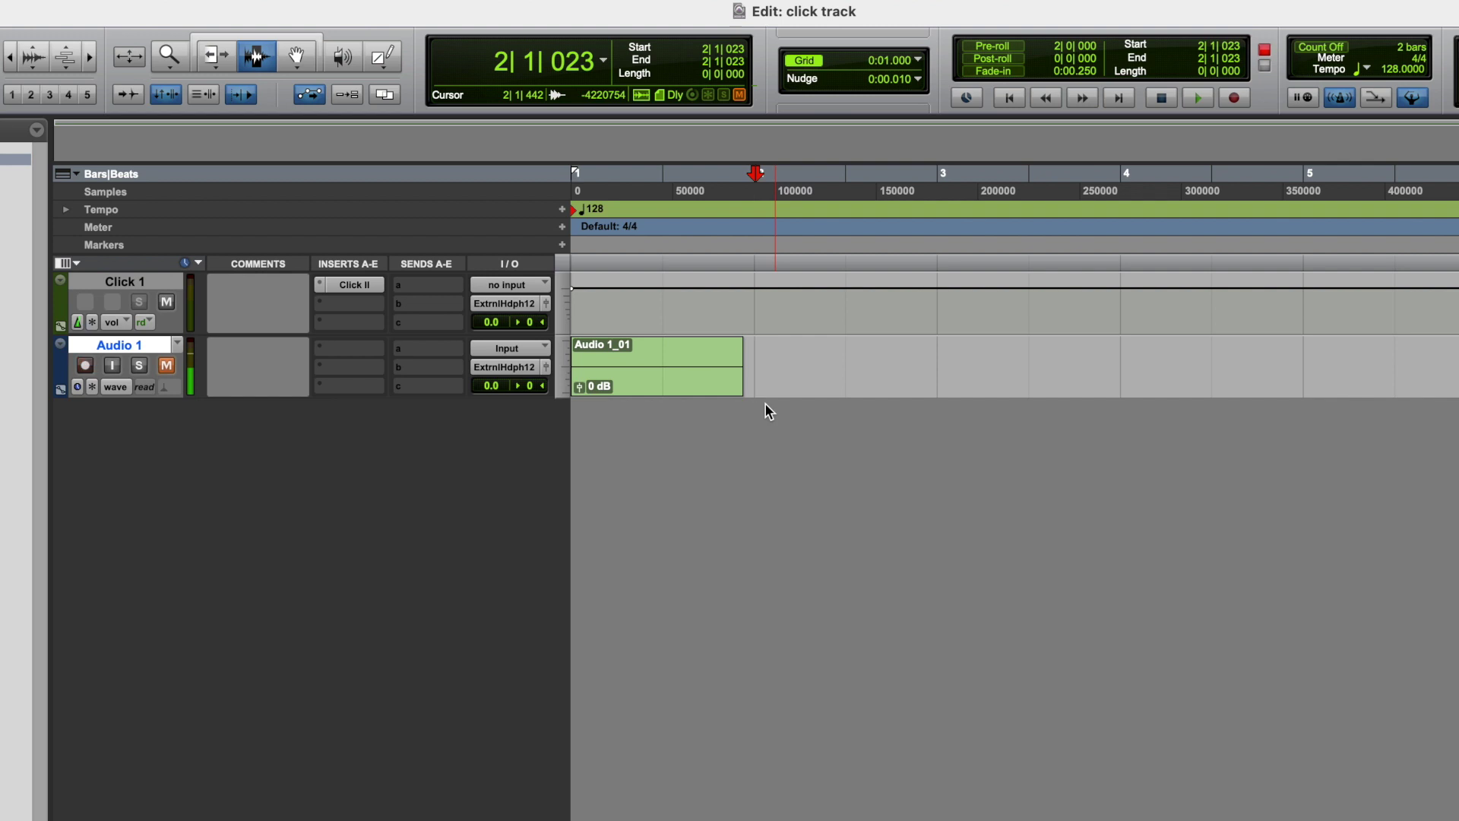
pyautogui.moveTo(766, 380); pyautogui.dragTo(578, 376)
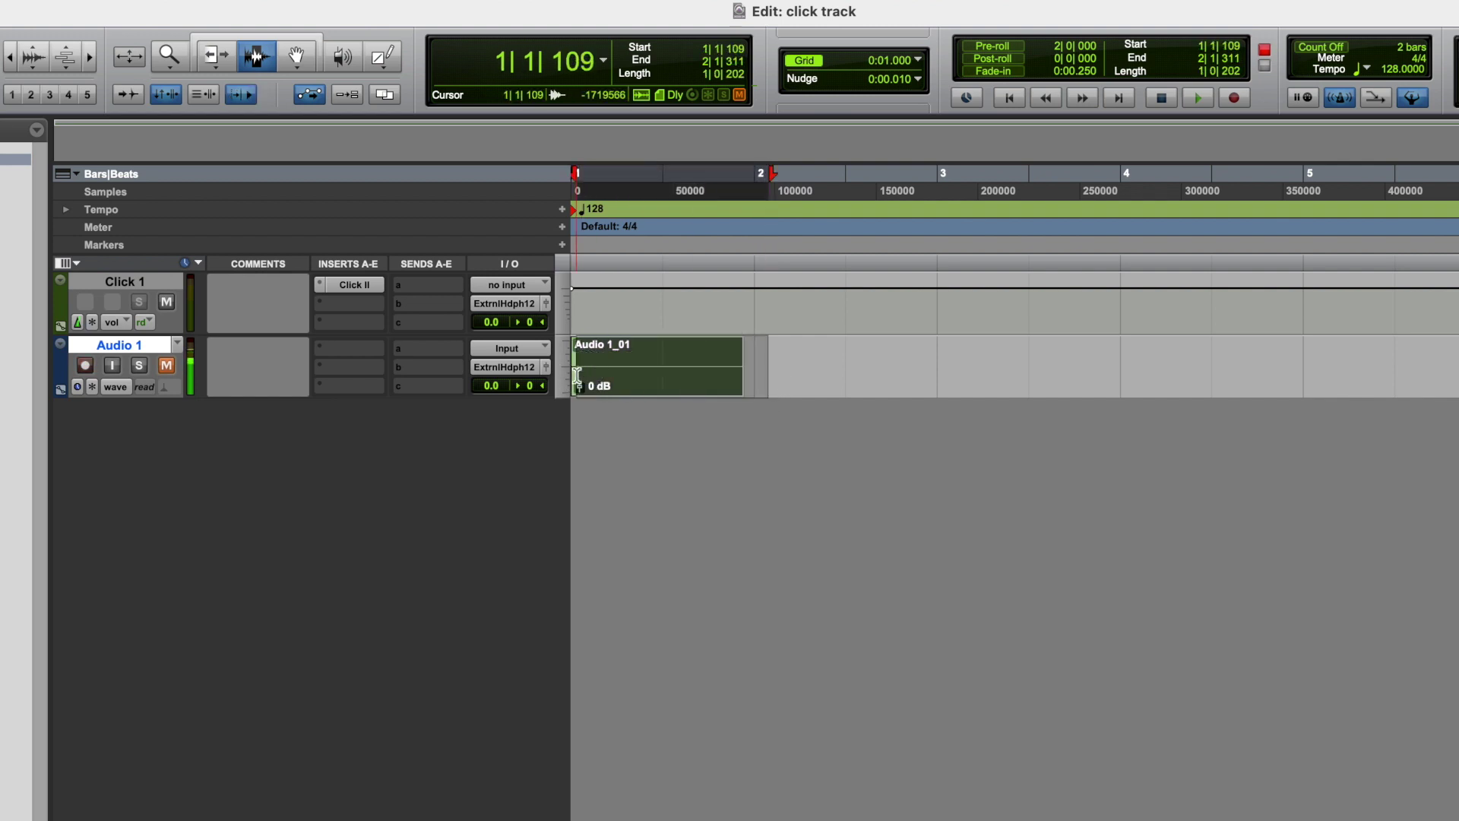
pyautogui.press('Delete')
pyautogui.click(576, 372)
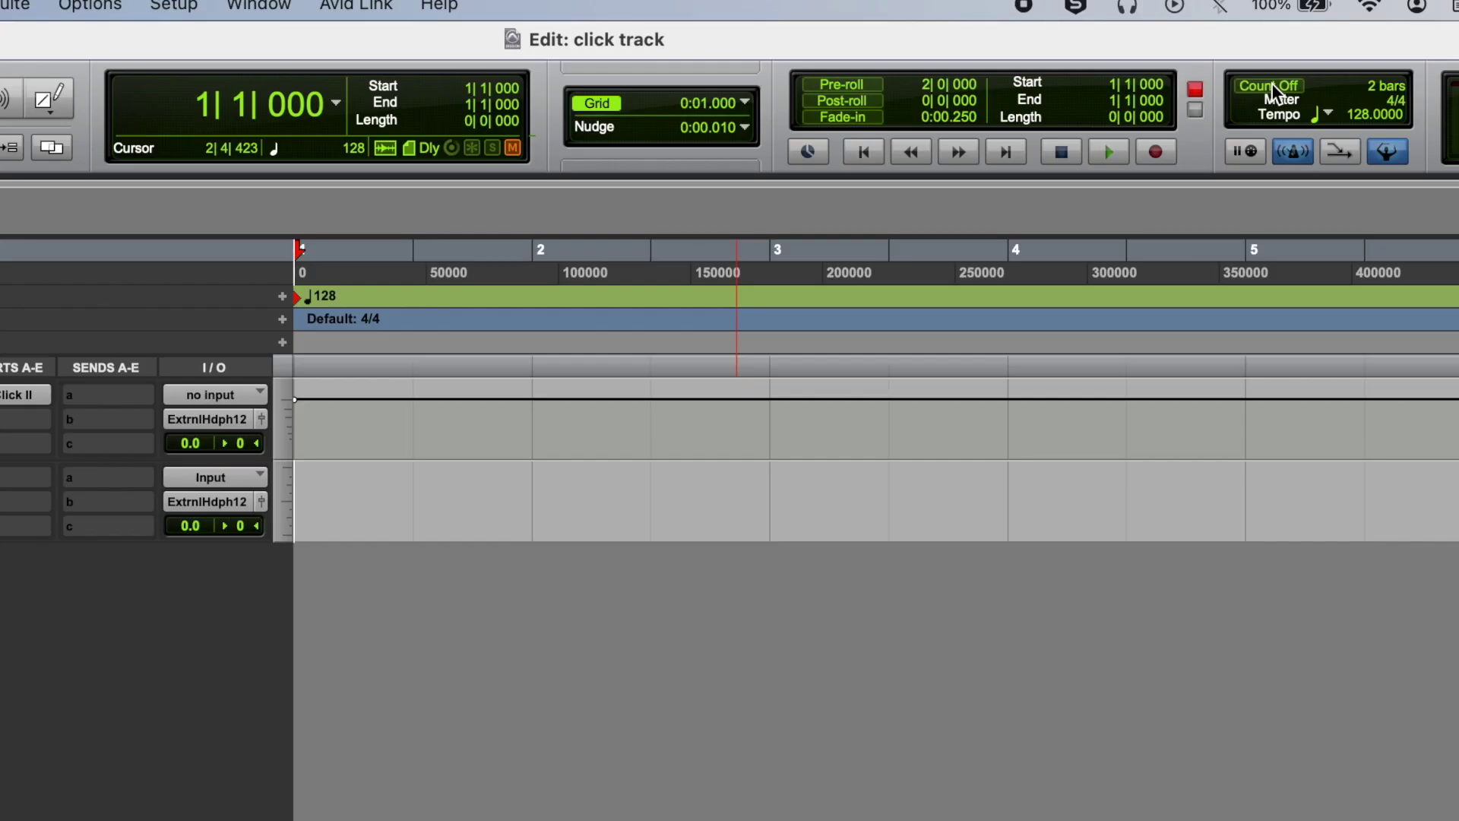
# - Enable the 2-bar count-off and record the Audio 1_02 take on Audio 1
pyautogui.click(1271, 83)
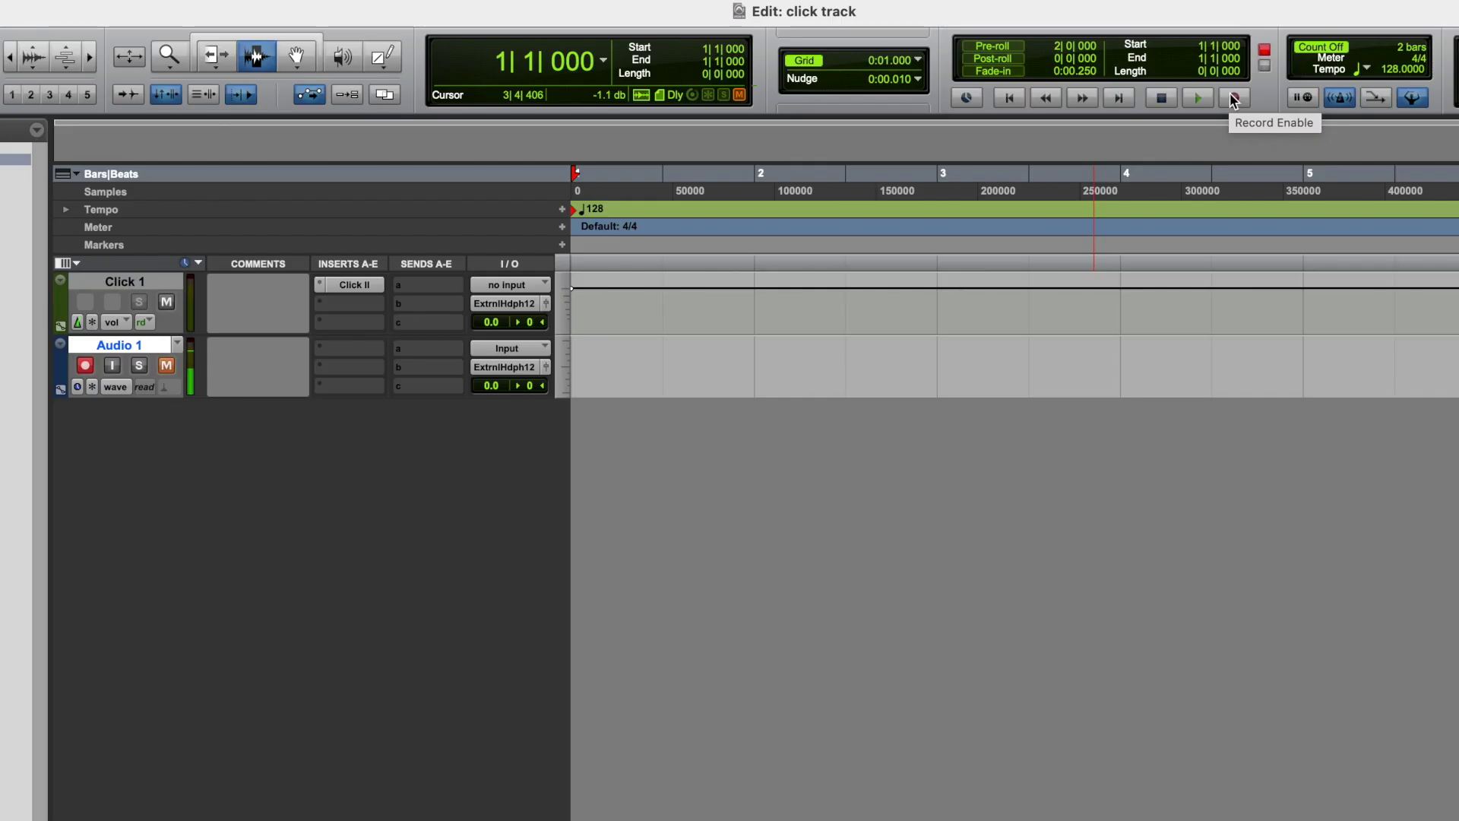
pyautogui.click(1154, 152)
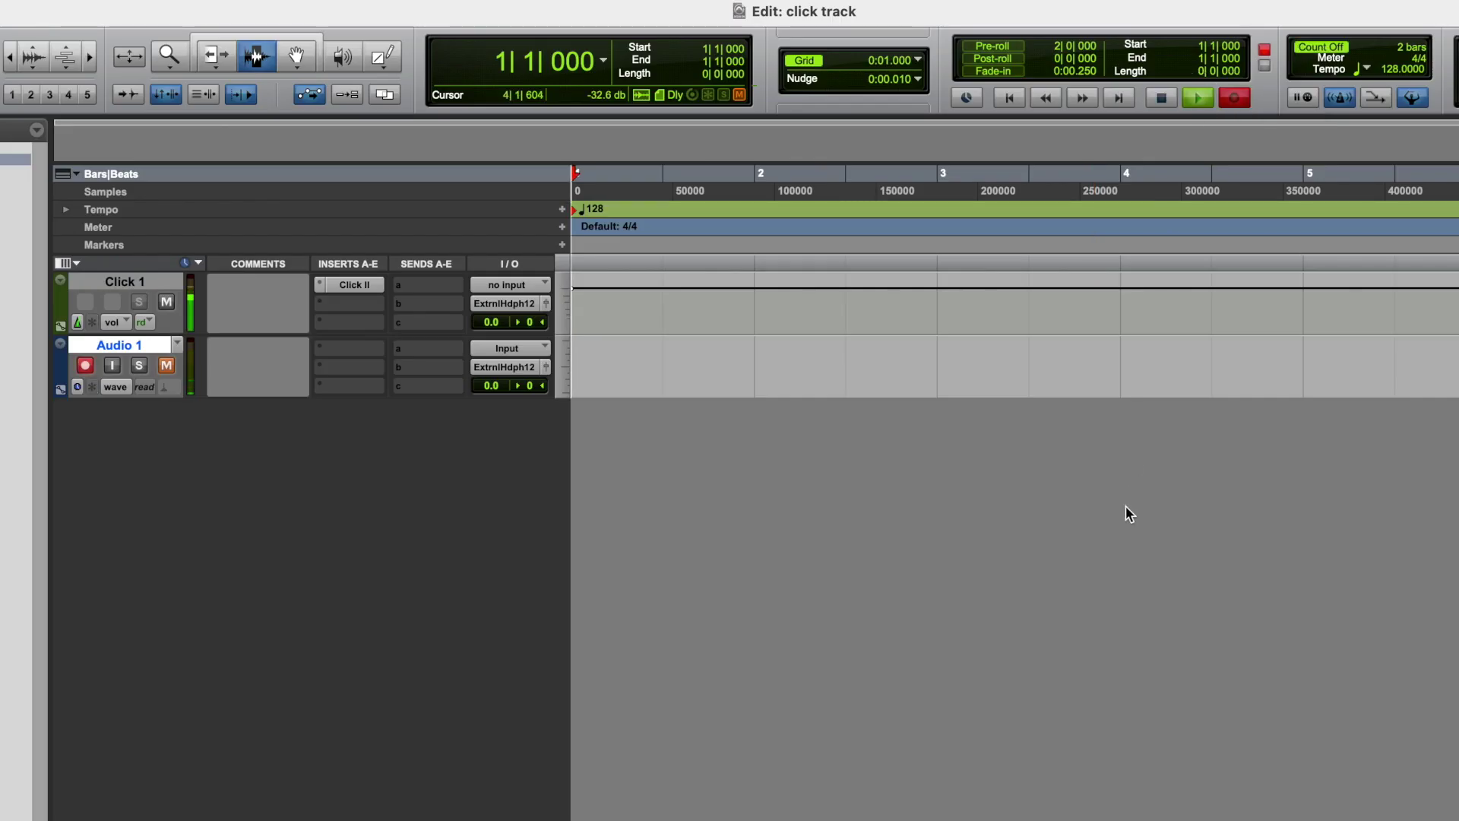
pyautogui.press('space')
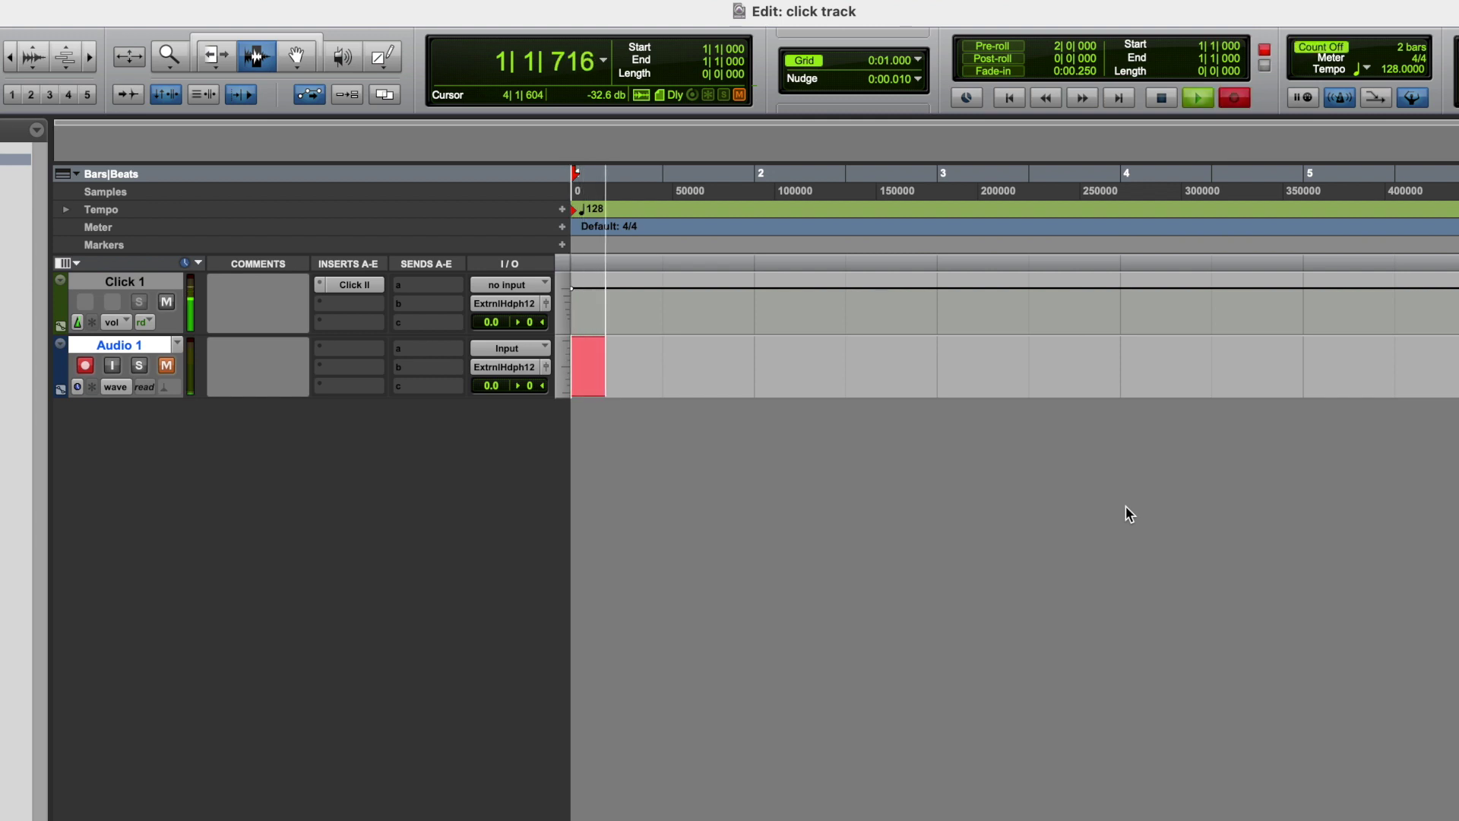
pyautogui.press('space')
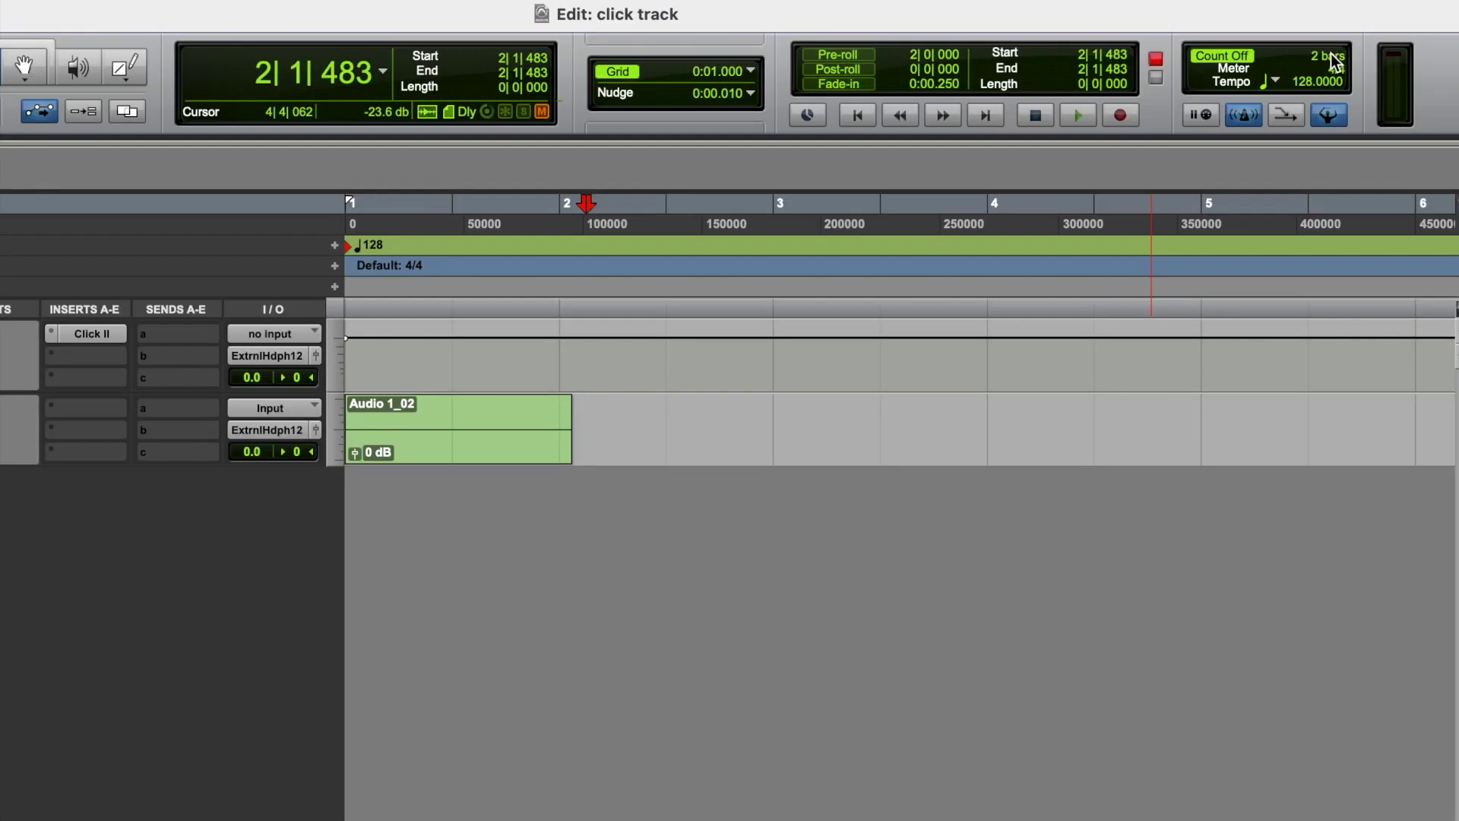
# - Set the count-off to 1 bar in the Click/Countoff Options
pyautogui.doubleClick(1331, 61)
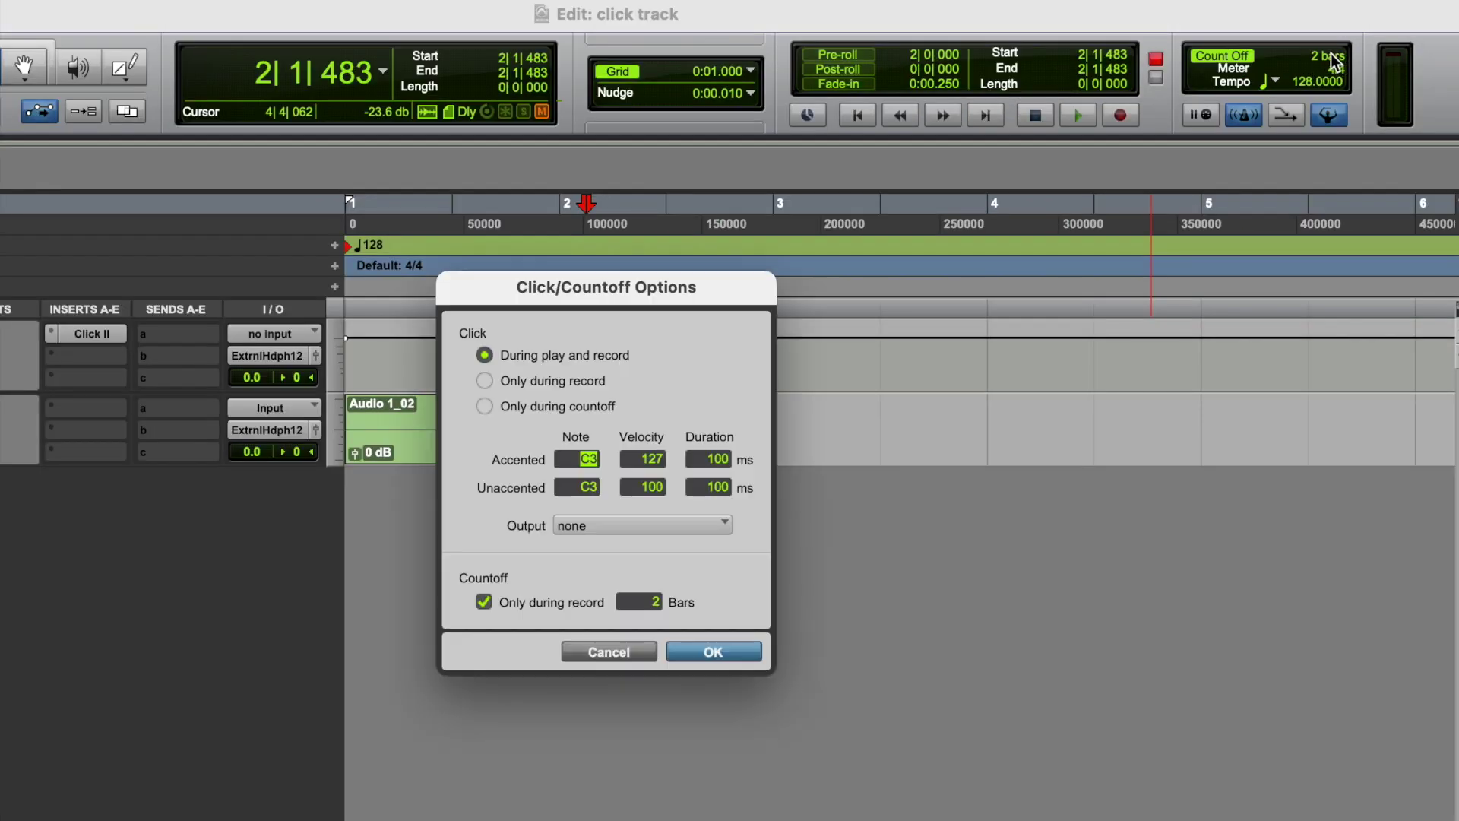
pyautogui.click(659, 602)
pyautogui.write('1')
pyautogui.click(732, 651)
# - Remove the Audio 1_02 take and record a new Audio 1_03 take from the session start
pyautogui.click(605, 413)
pyautogui.press('Return')
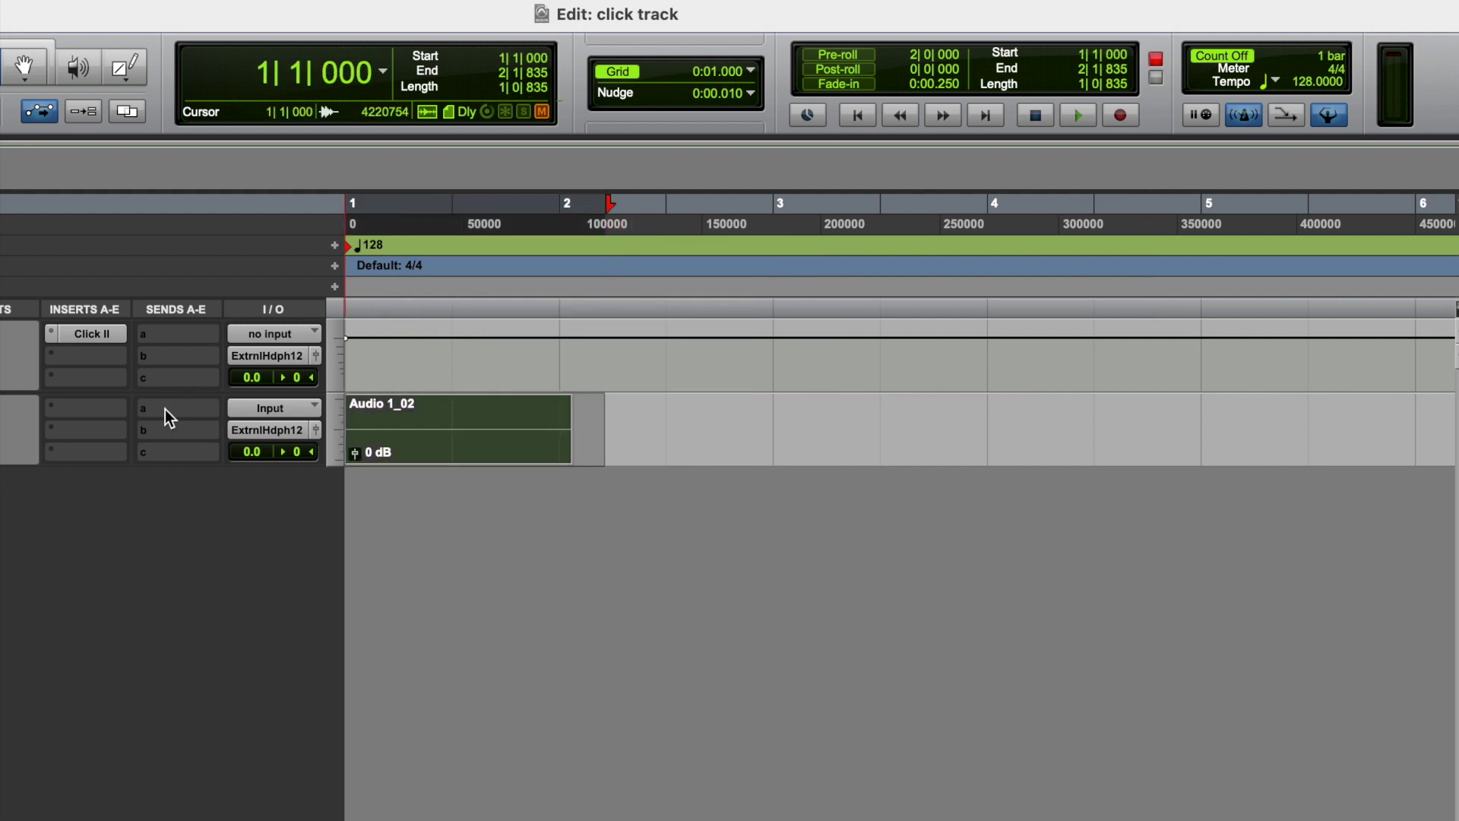
pyautogui.press('super+z')
pyautogui.click(1121, 114)
pyautogui.click(1077, 115)
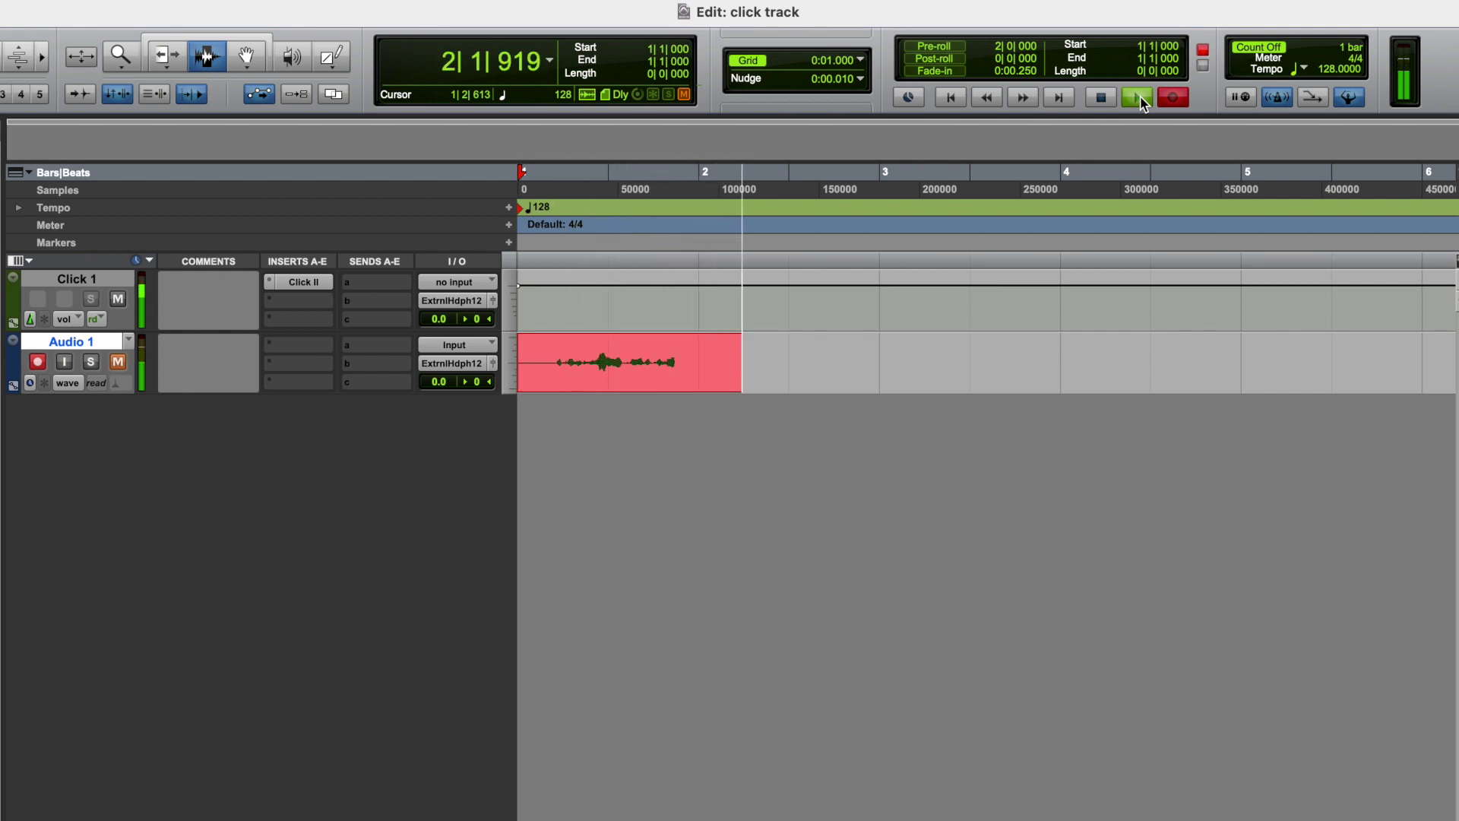
pyautogui.press('space')
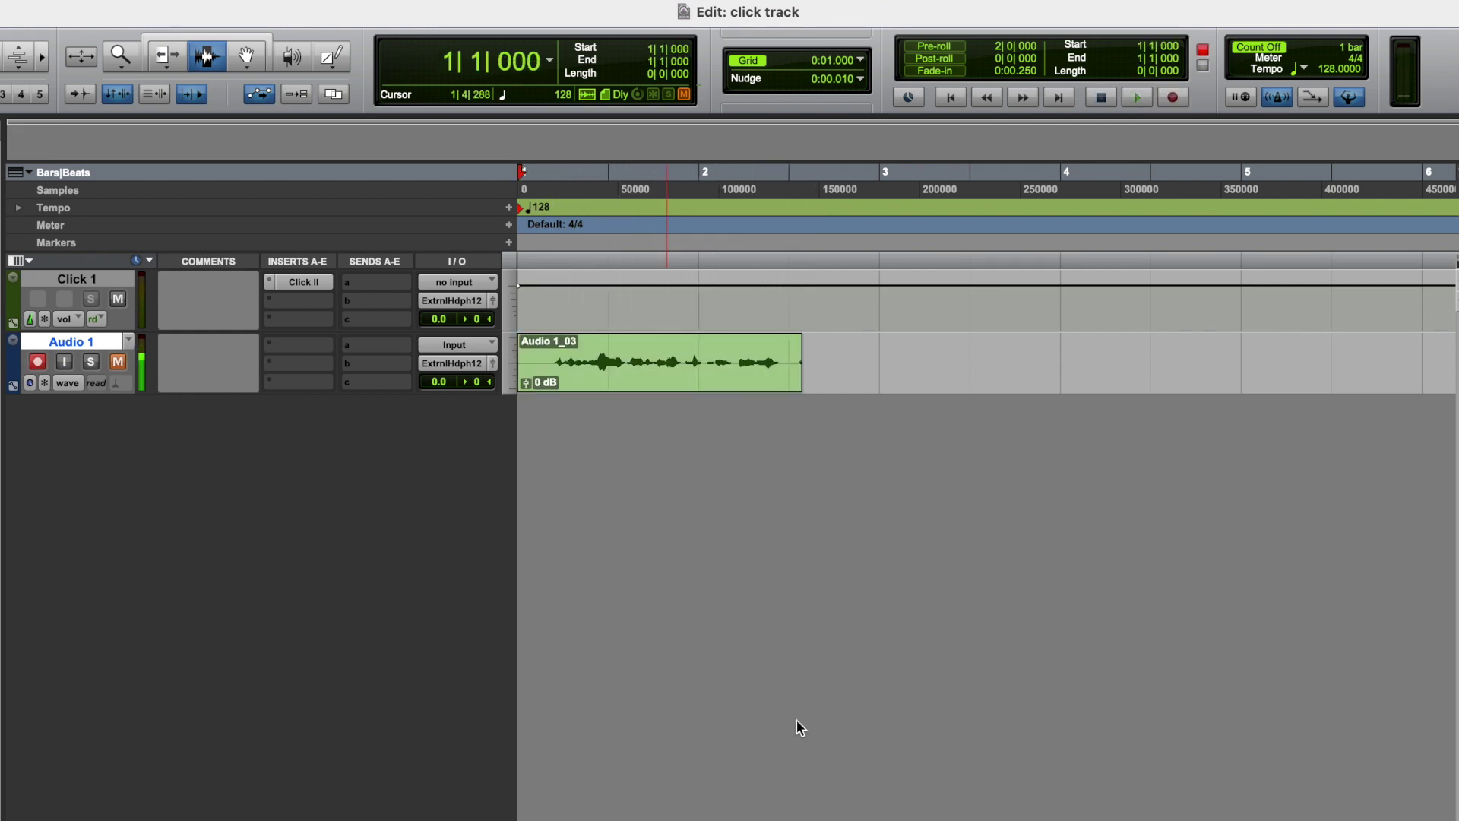
# - Take Audio 1 out of record-ready, unmute it and play back the new take
pyautogui.click(37, 362)
pyautogui.click(116, 362)
pyautogui.press('space')
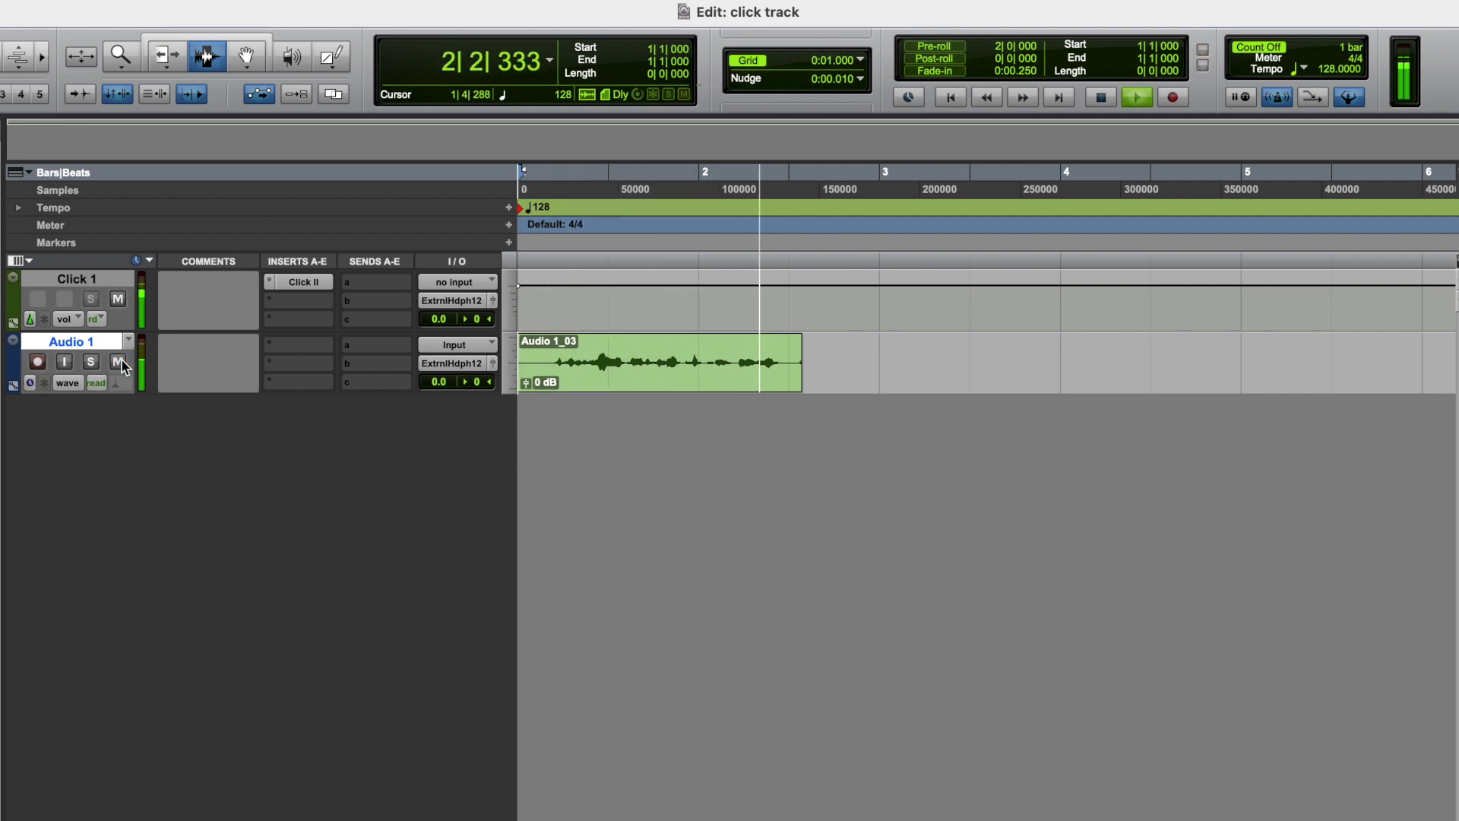
pyautogui.press('space')
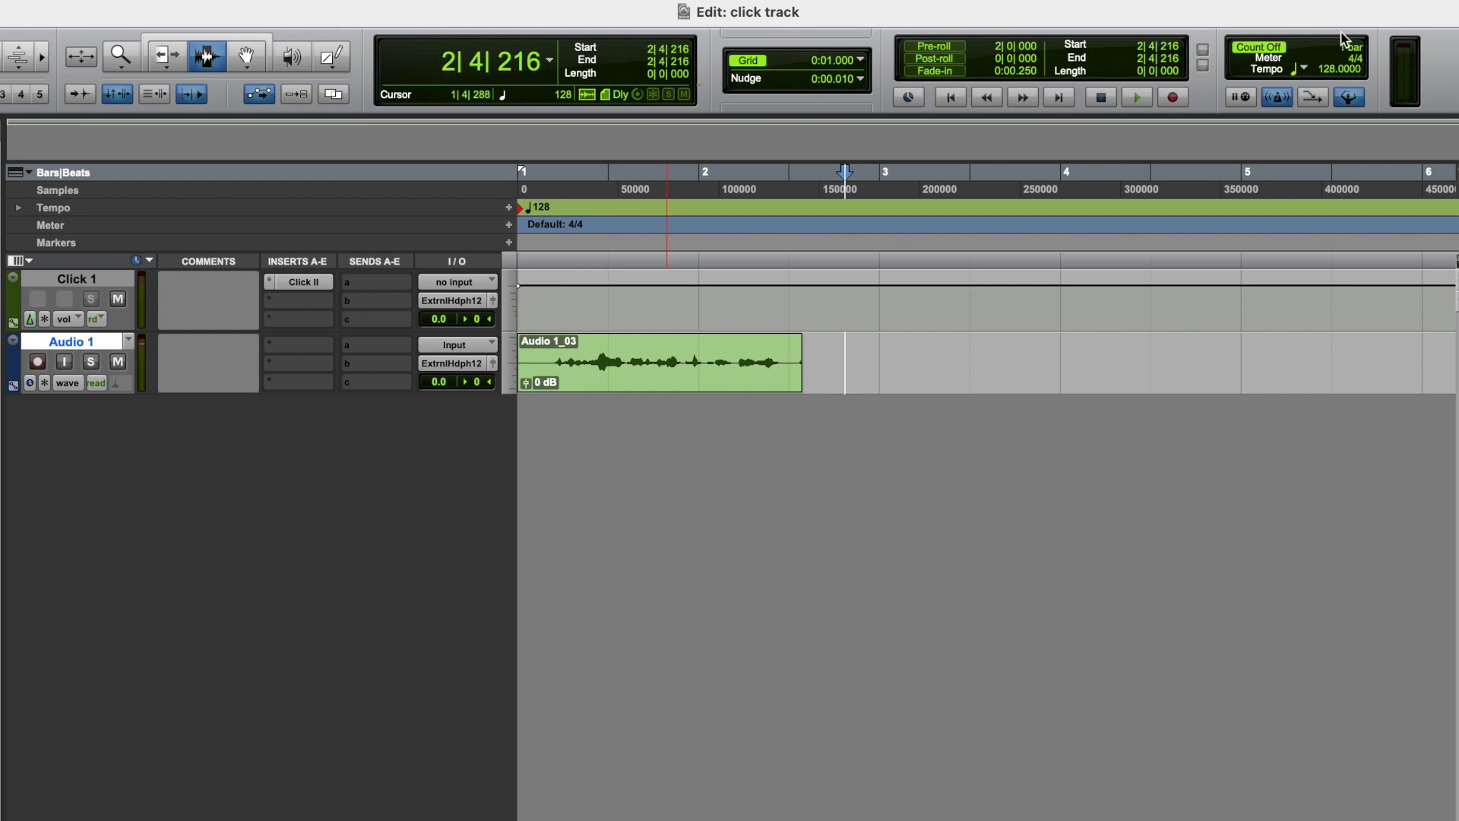
pyautogui.doubleClick(1353, 52)
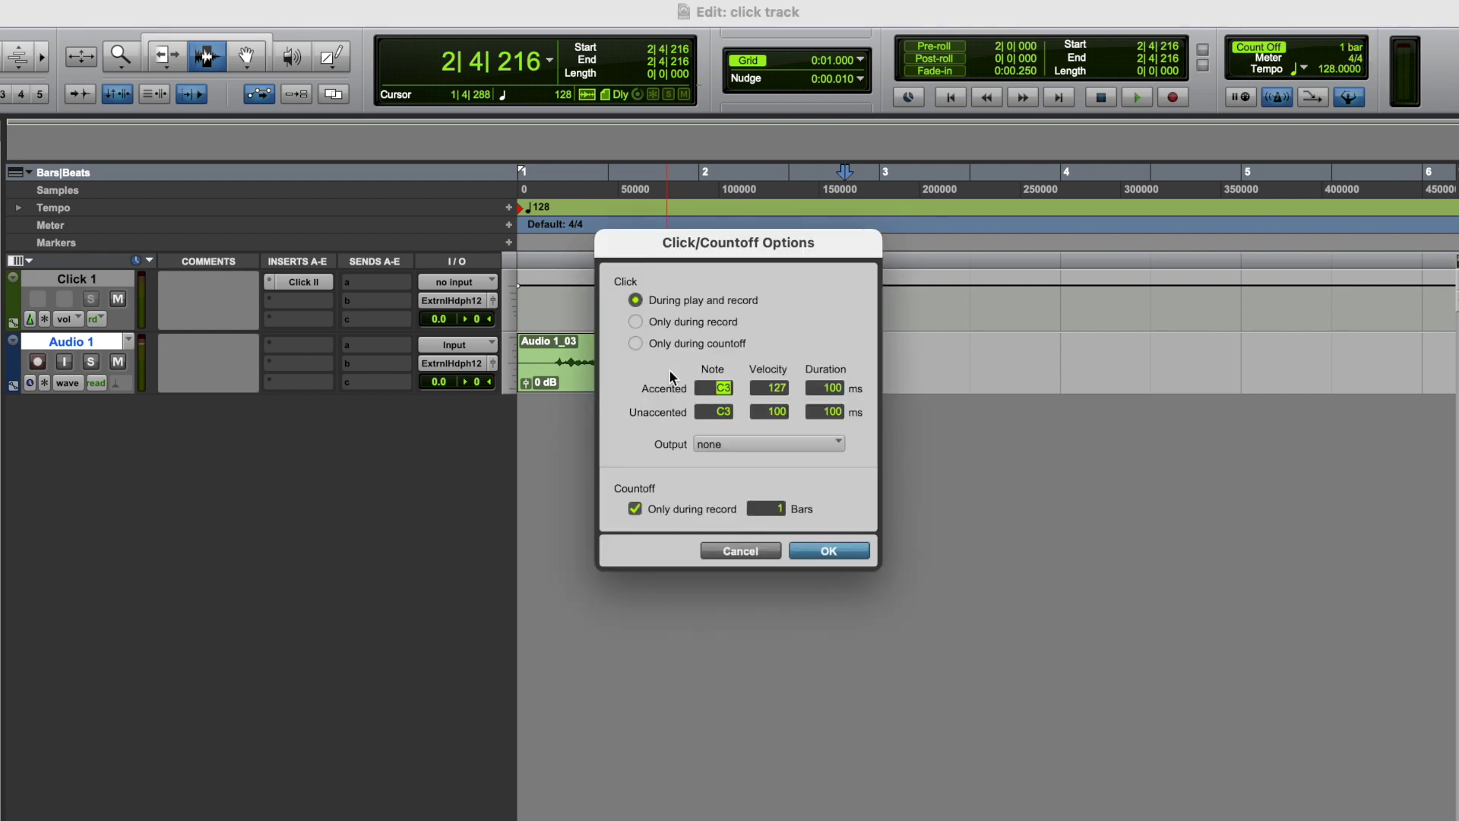
# - Set the click to 'Only during record' and record the Audio 1_04 take
pyautogui.click(693, 323)
pyautogui.press('Return')
pyautogui.press('Return')
pyautogui.click(1140, 94)
pyautogui.press('super+space')
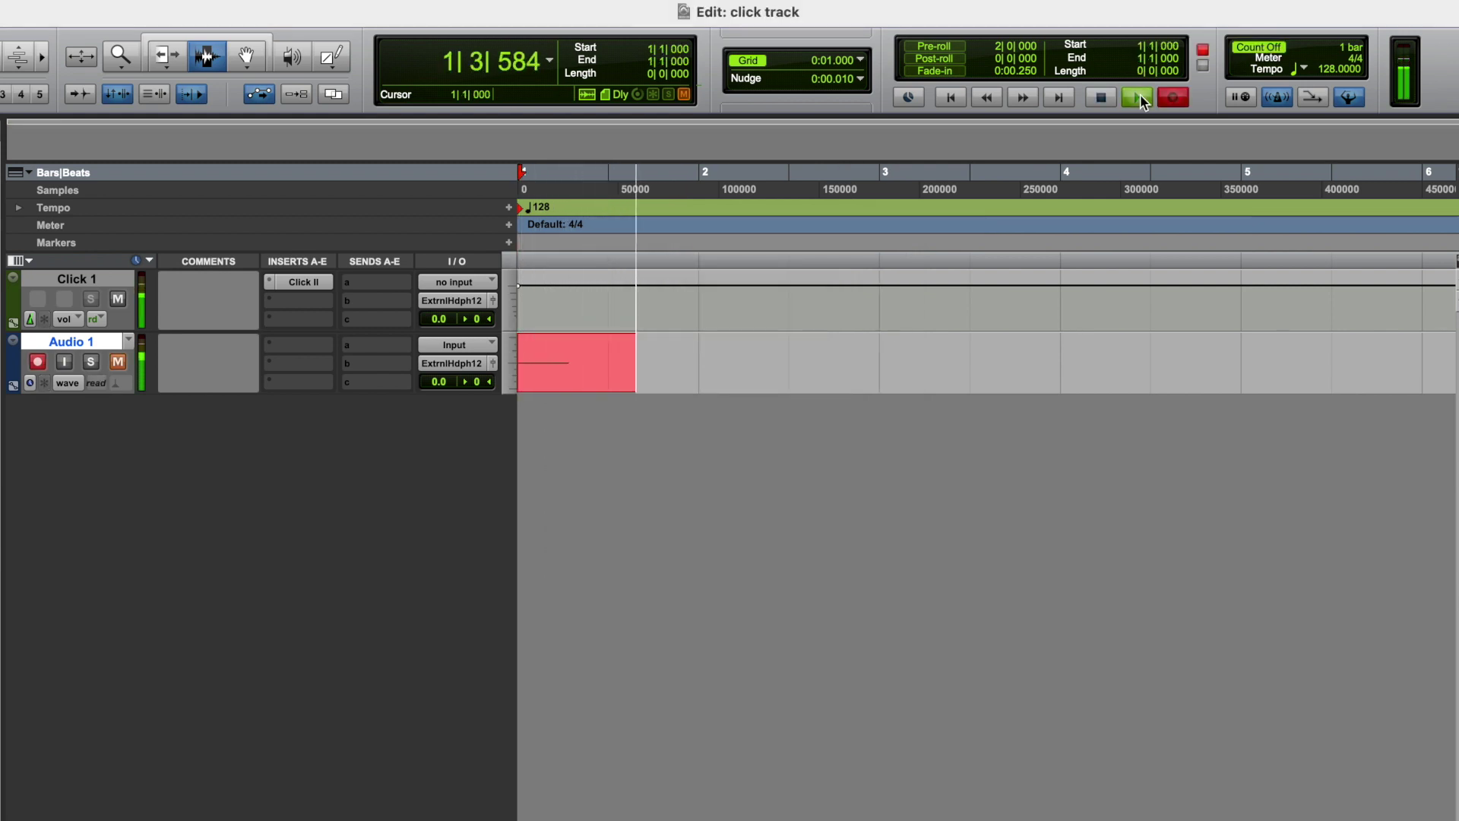
pyautogui.press('space')
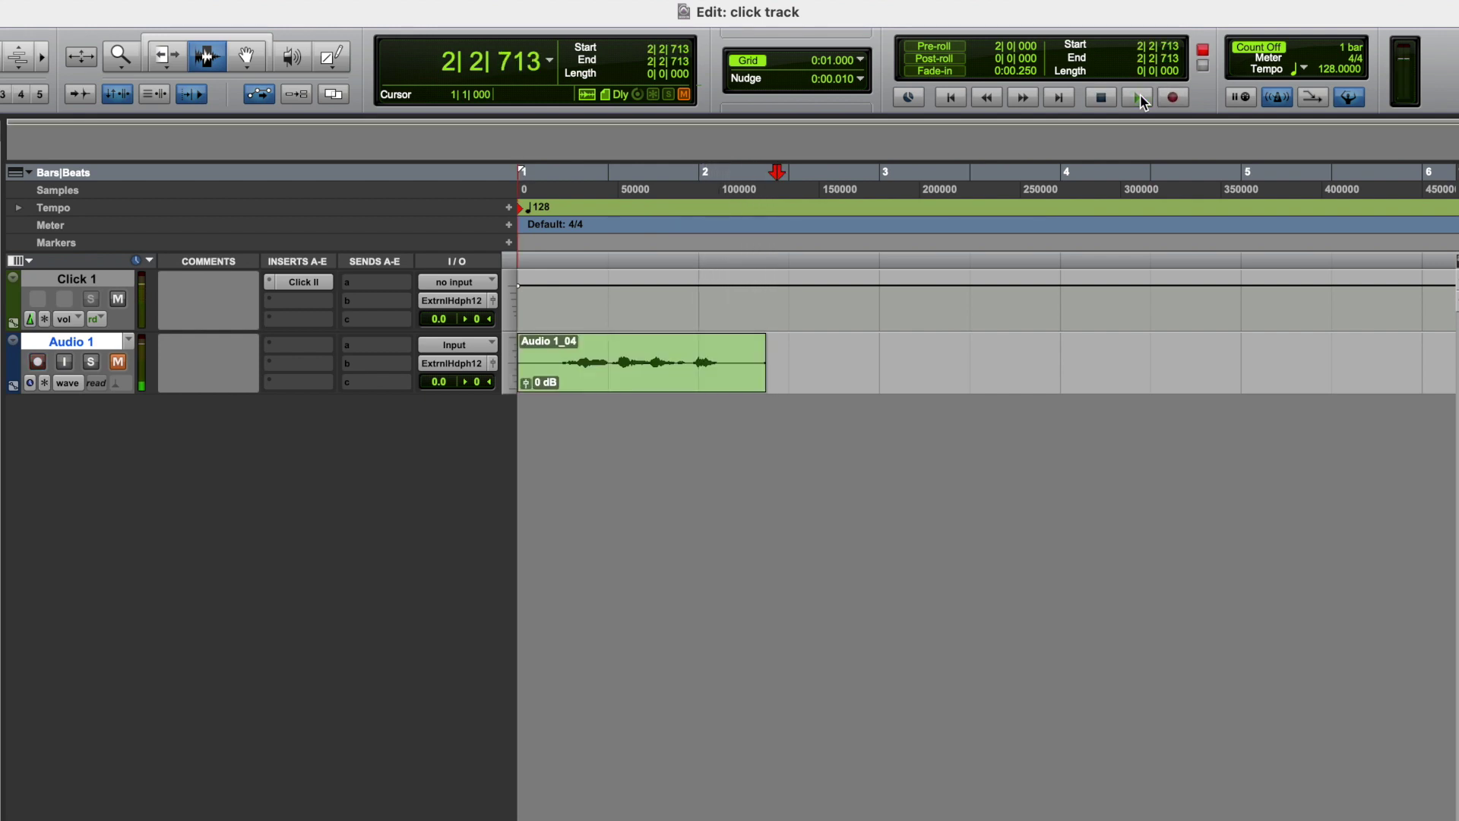
# - Unmute Audio 1 and play back the new take from the session start
pyautogui.click(117, 362)
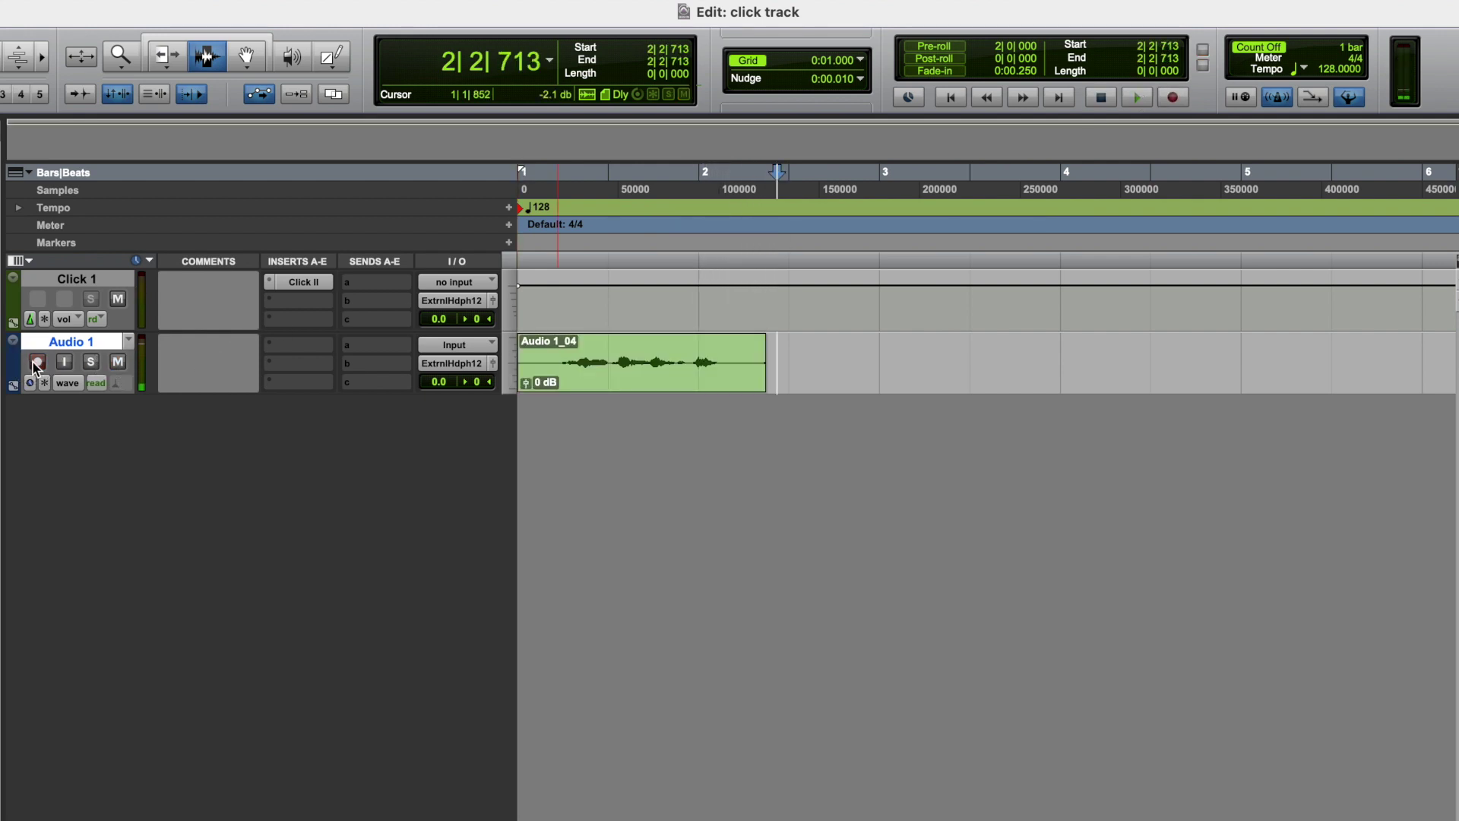
pyautogui.press('Return')
pyautogui.press('space')
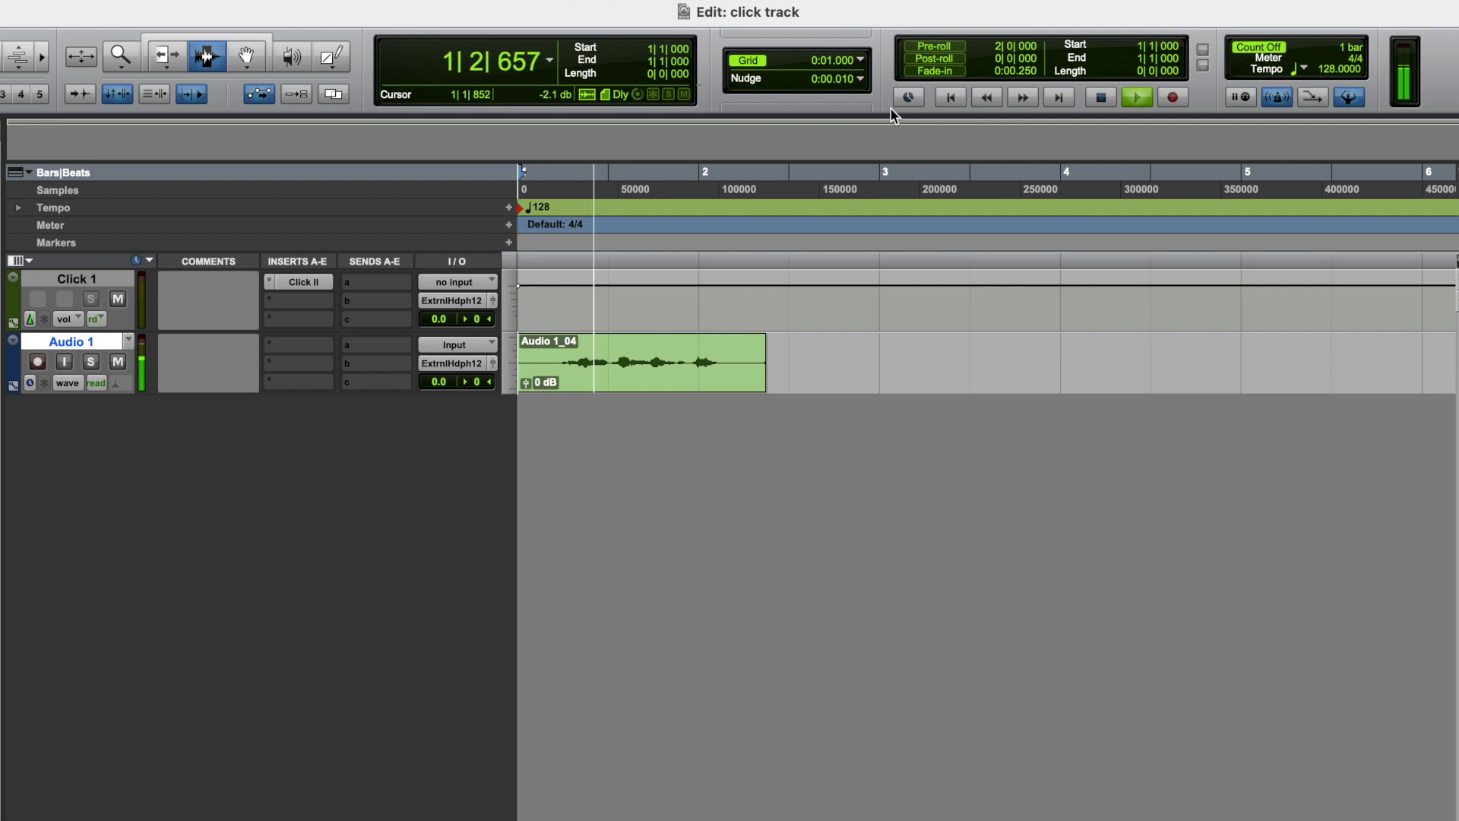
pyautogui.press('space')
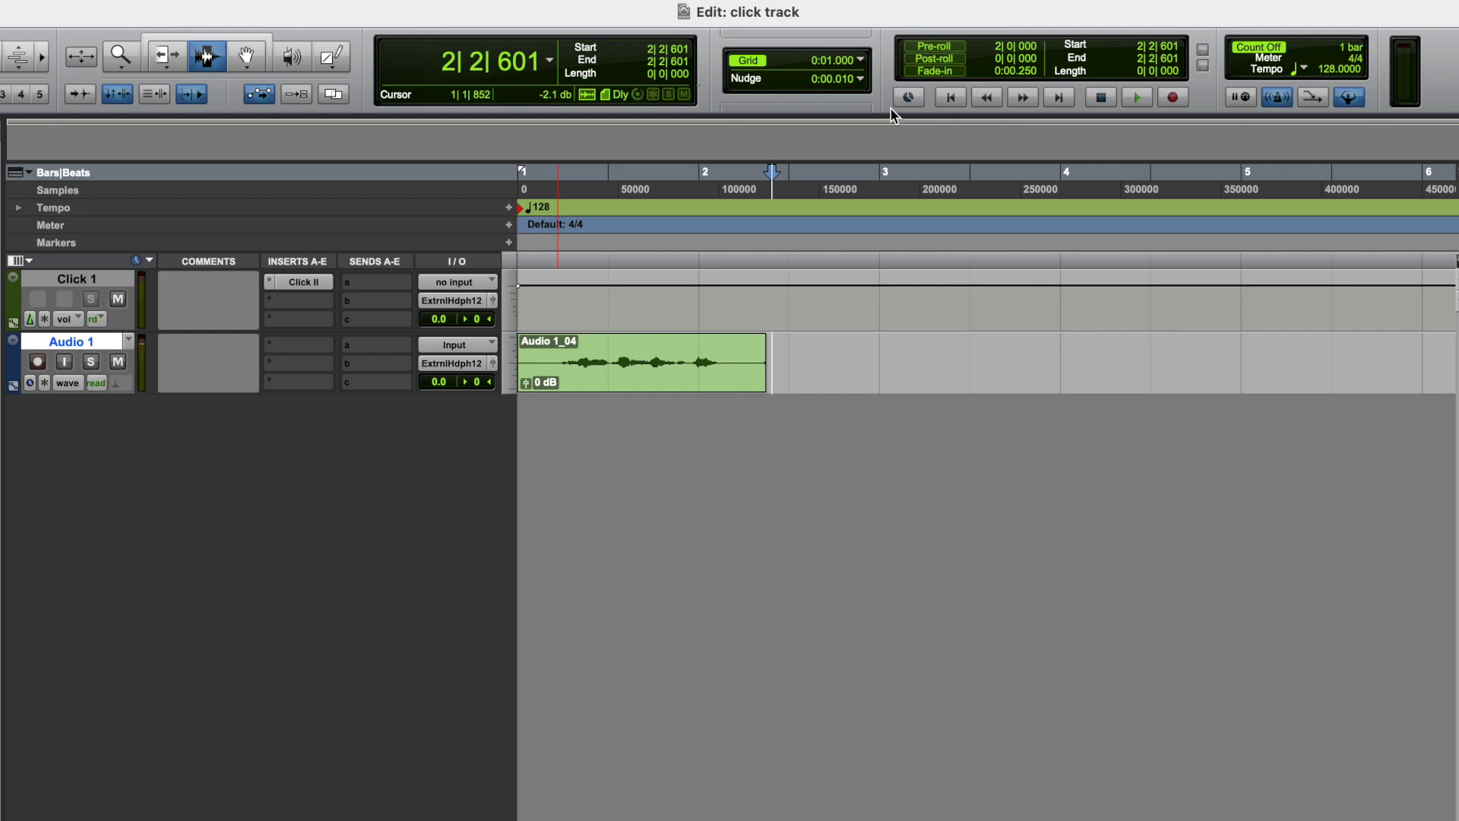
# - Set the click to 'Only during countoff' in the Click/Countoff Options dialog
pyautogui.click(1355, 51)
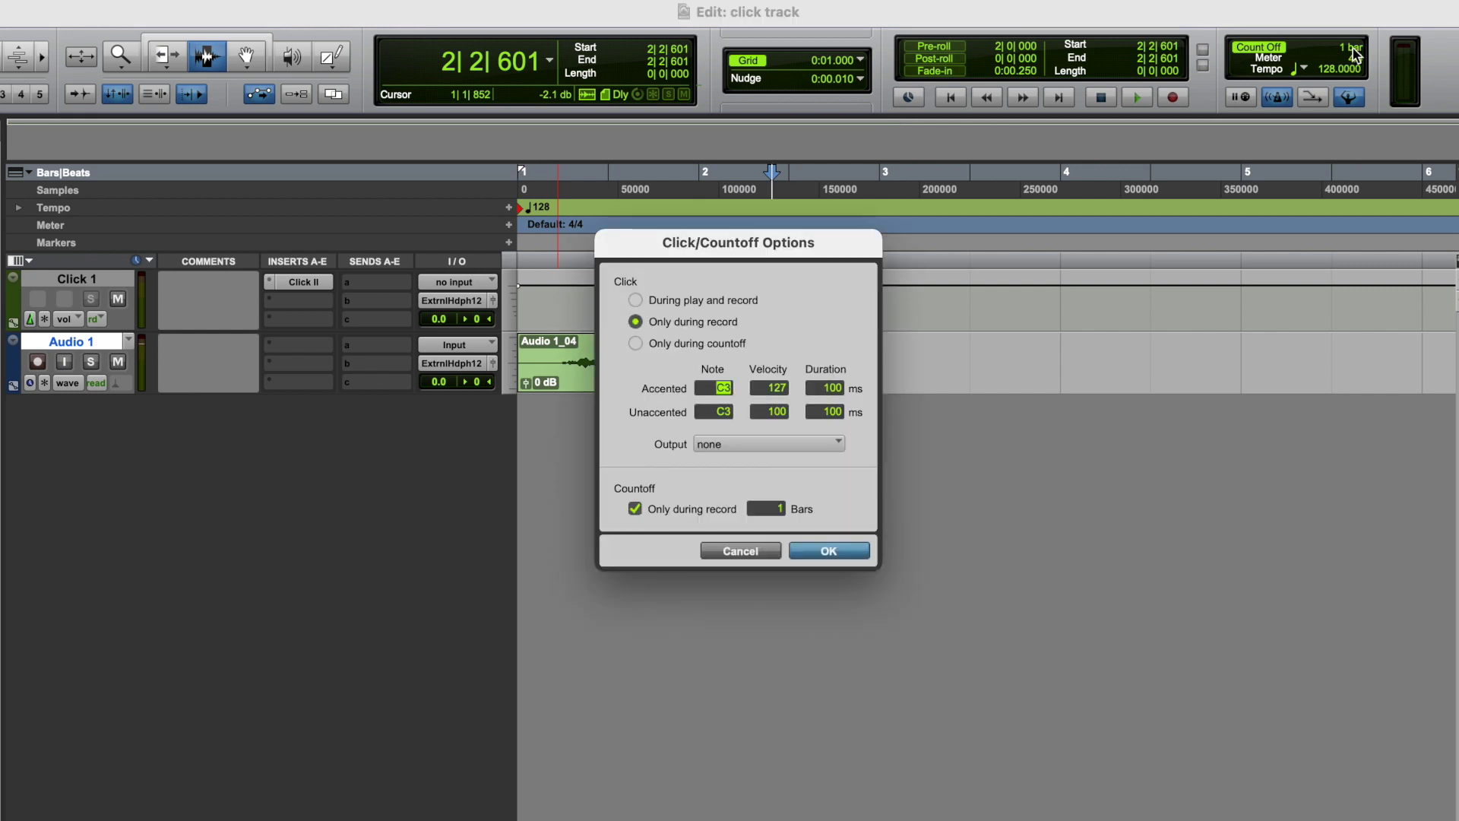
pyautogui.click(726, 343)
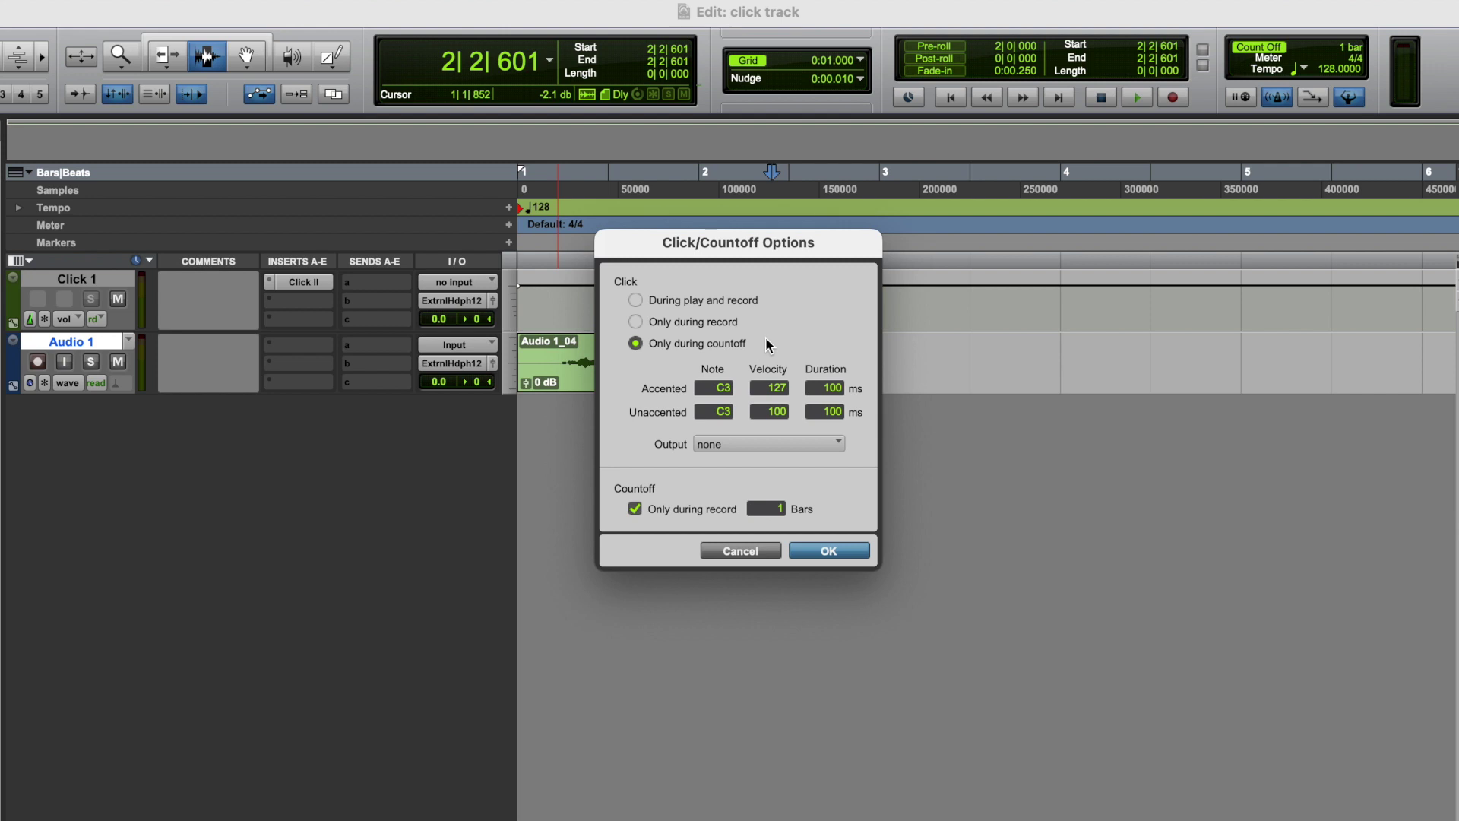
pyautogui.click(827, 551)
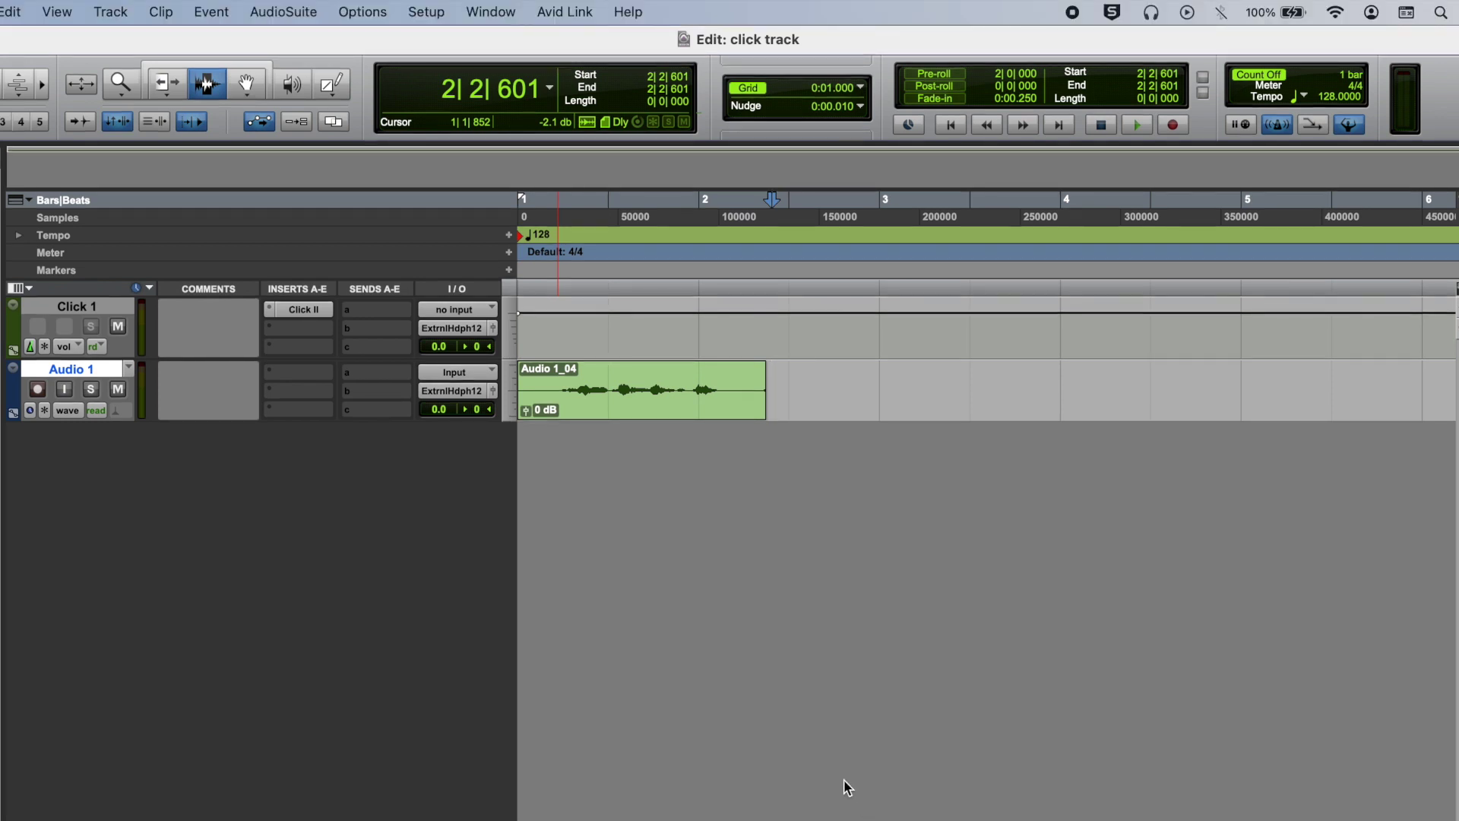
# - Enable 'Automatically Create Click Track in New Sessions' on the Preferences MIDI tab
pyautogui.click(426, 11)
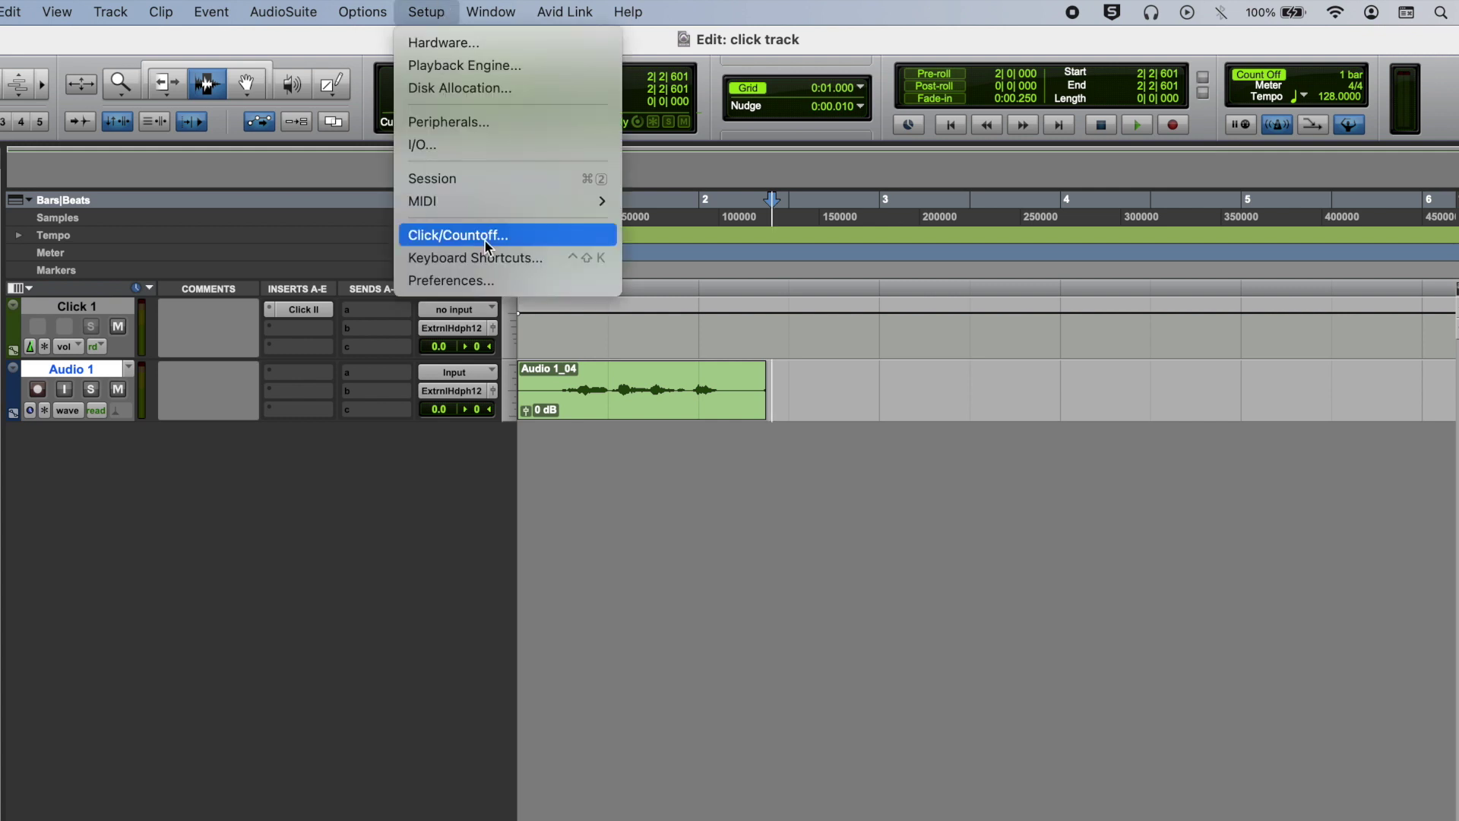
pyautogui.click(490, 280)
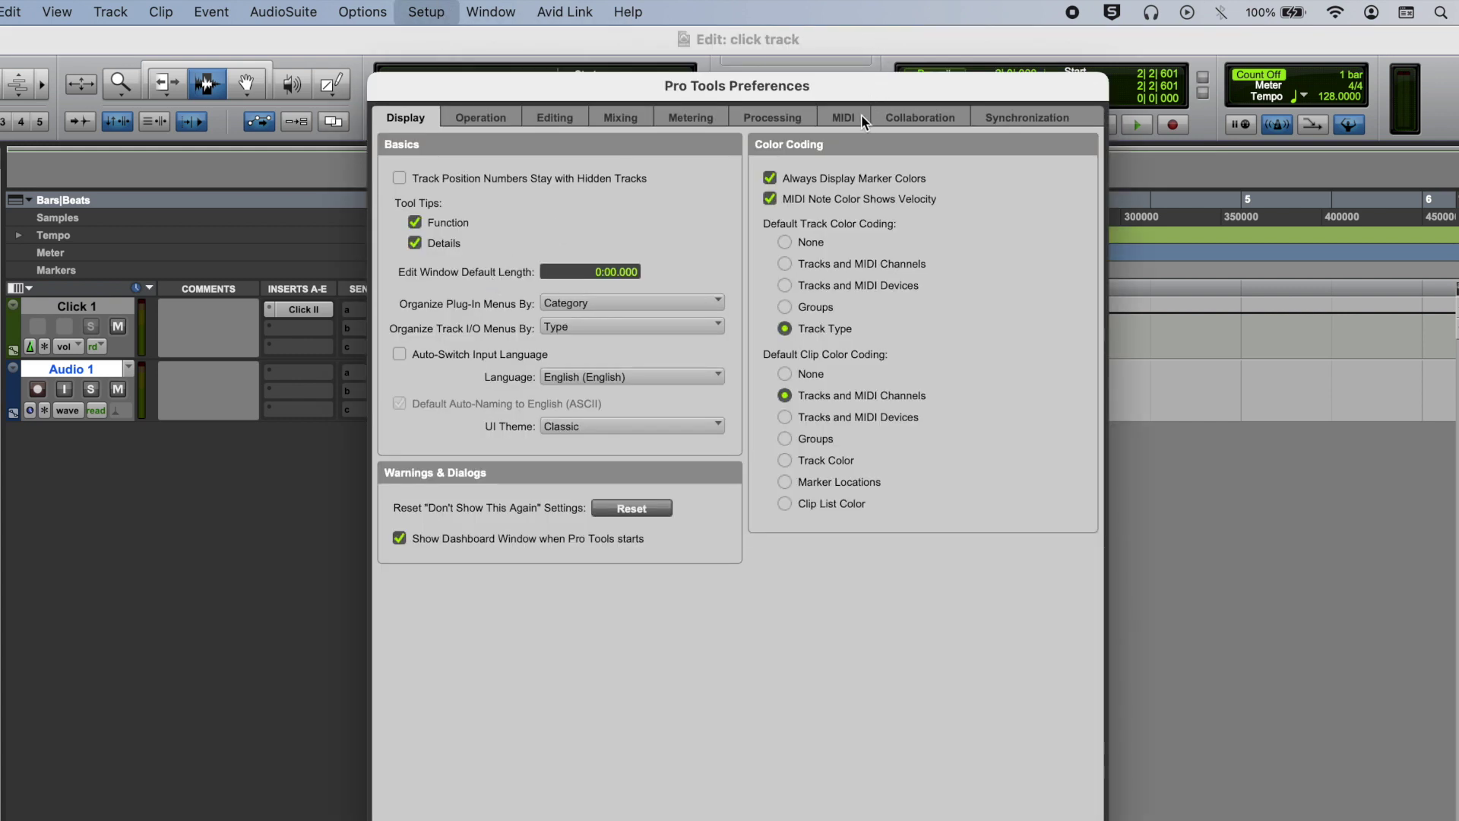
pyautogui.click(859, 117)
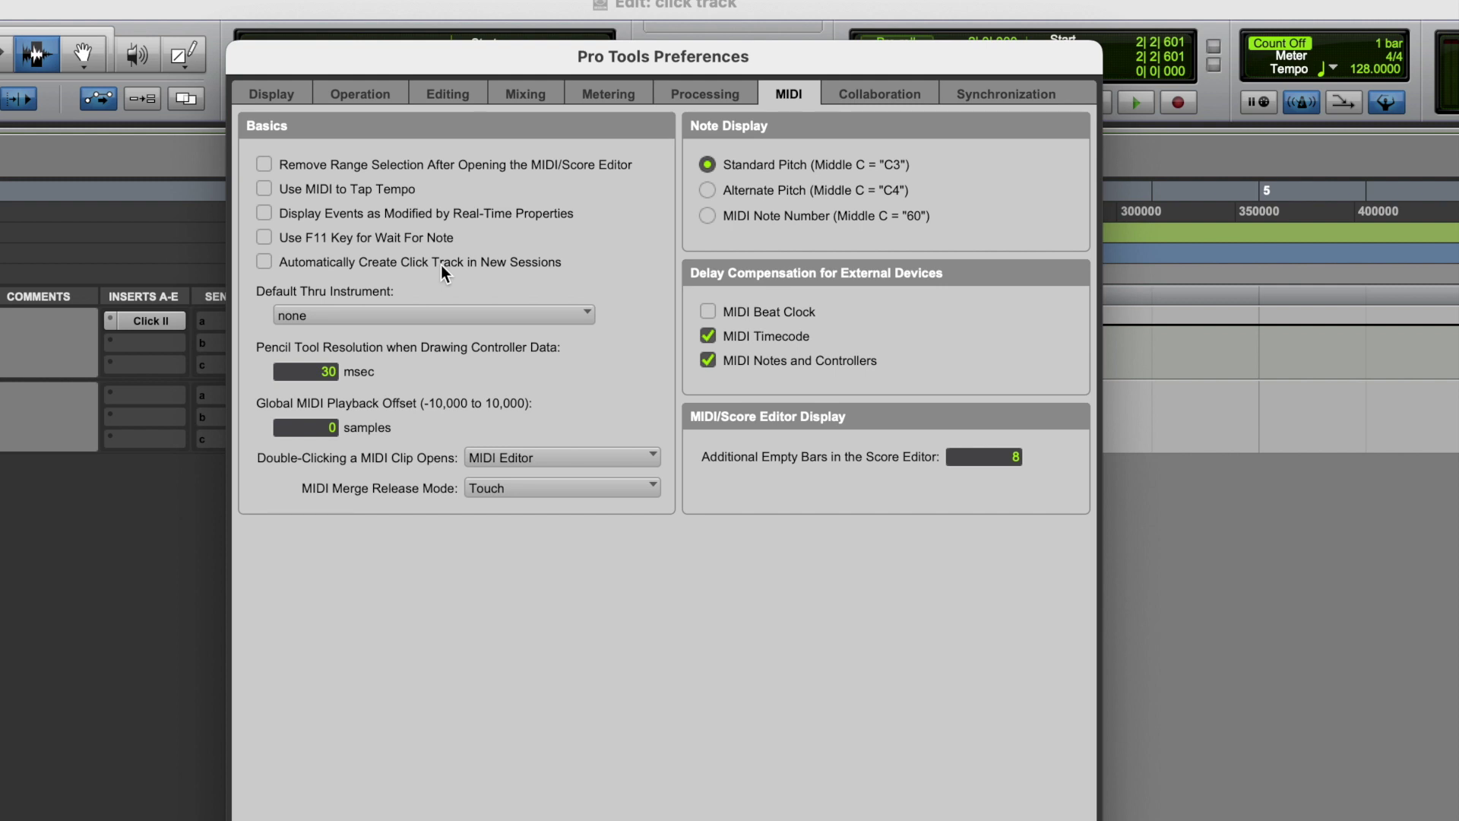
pyautogui.click(440, 264)
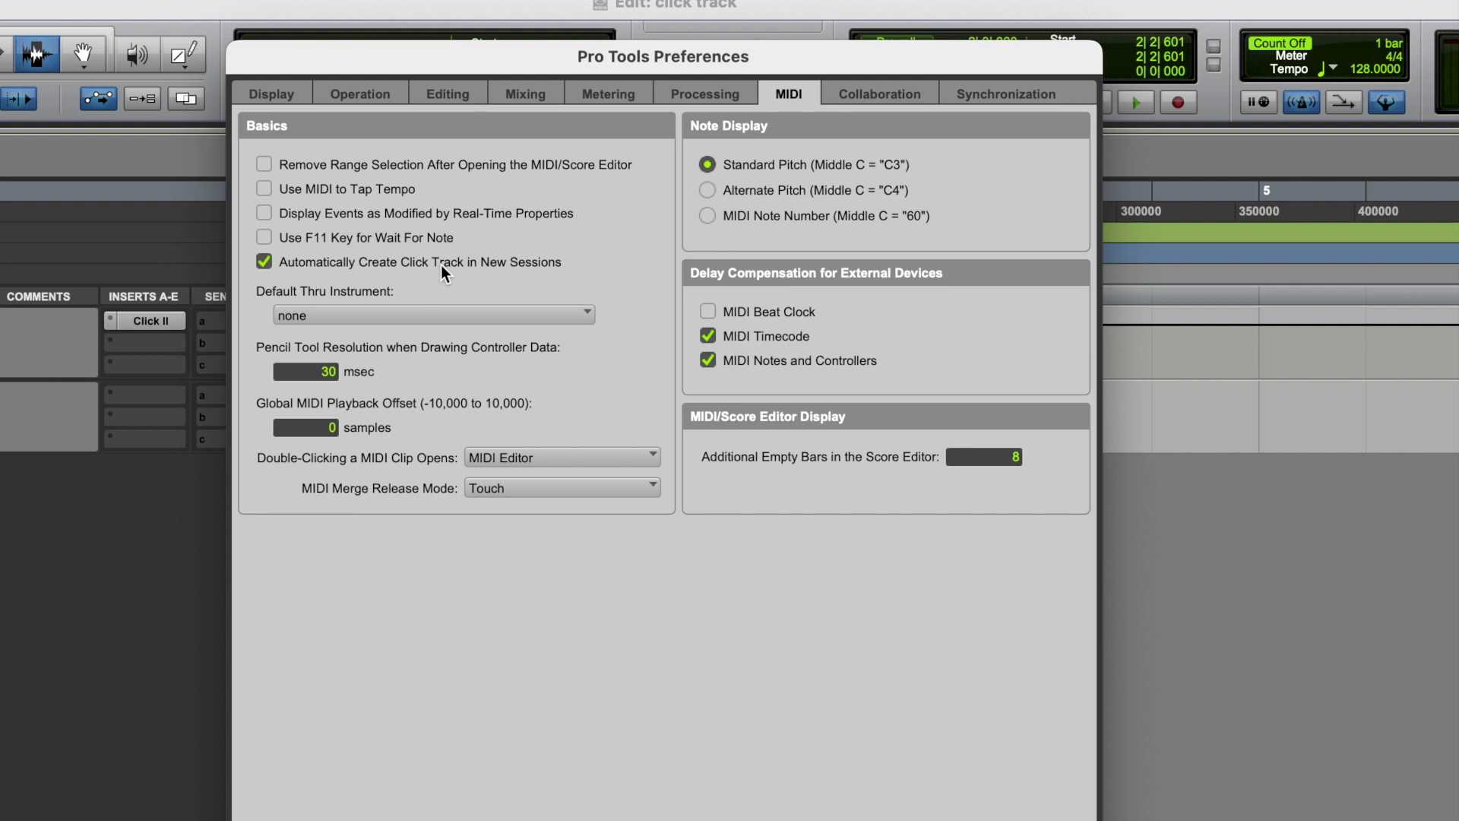